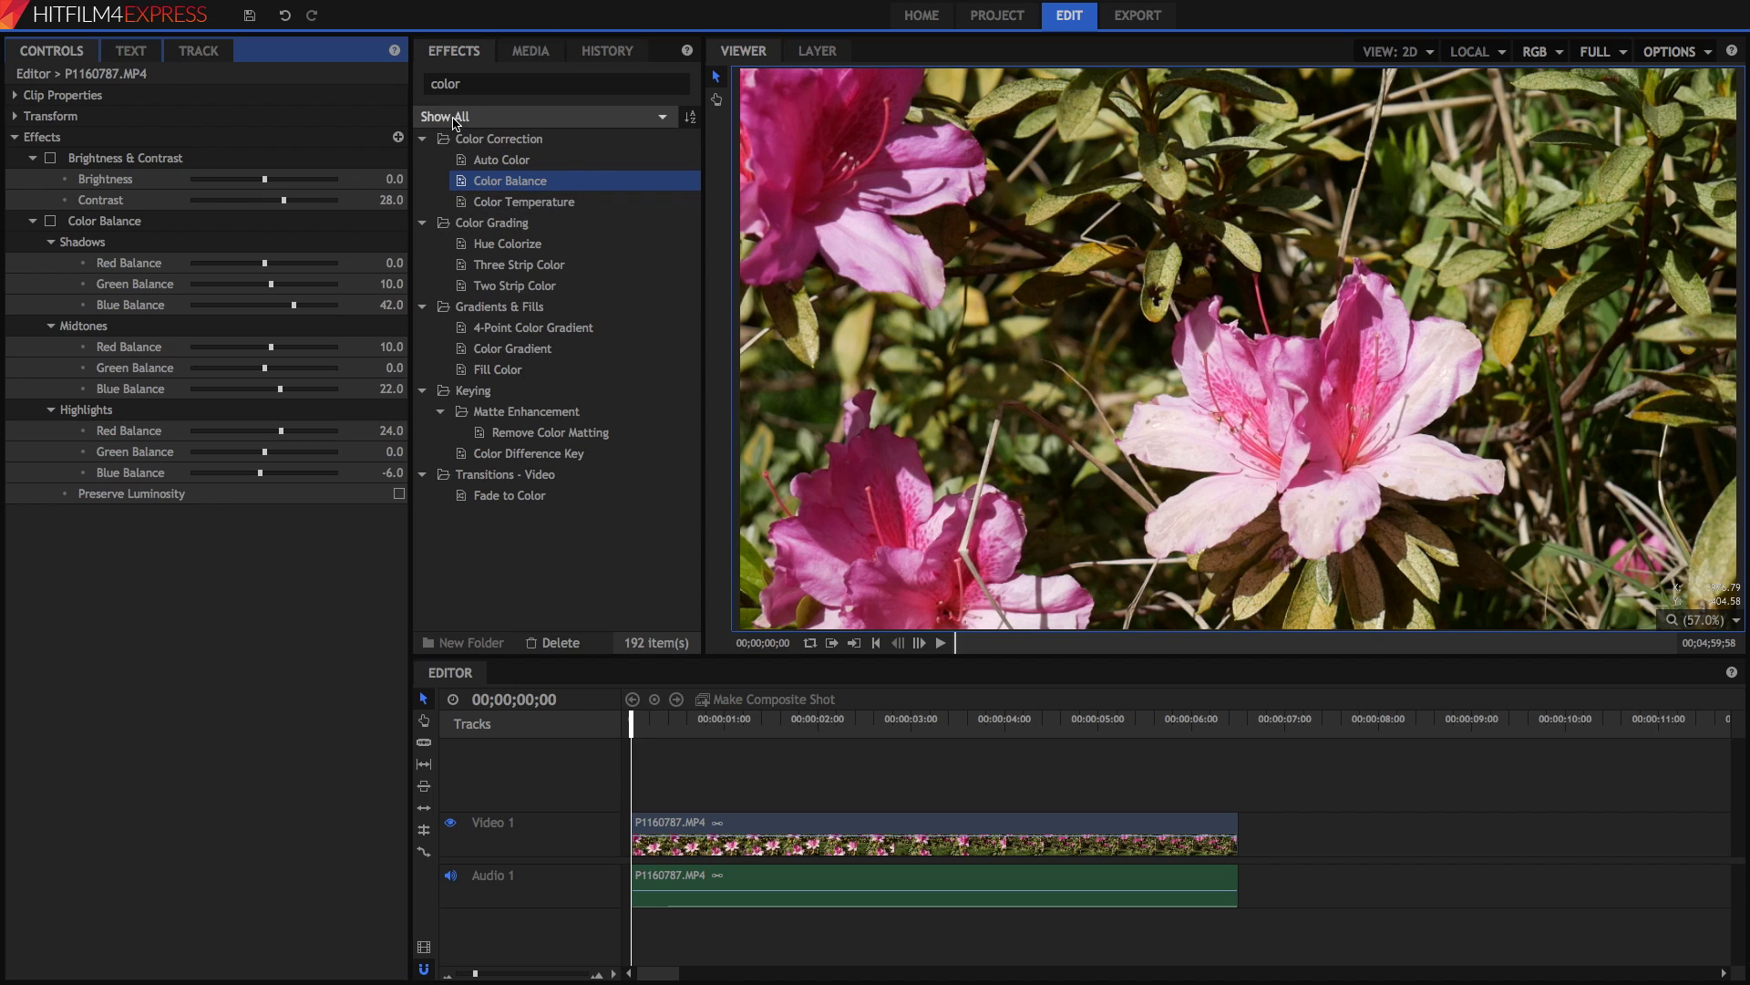
Clear the effects search and drag the 2D Effects Vignette 1080p preset onto the flower clip
{"action": "left_click", "coordinate": [462, 84]}
{"action": "key", "text": "BackSpace"}
{"action": "key", "text": "BackSpace"}
{"action": "key", "text": "BackSpace"}
{"action": "key", "text": "BackSpace"}
{"action": "key", "text": "BackSpace"}
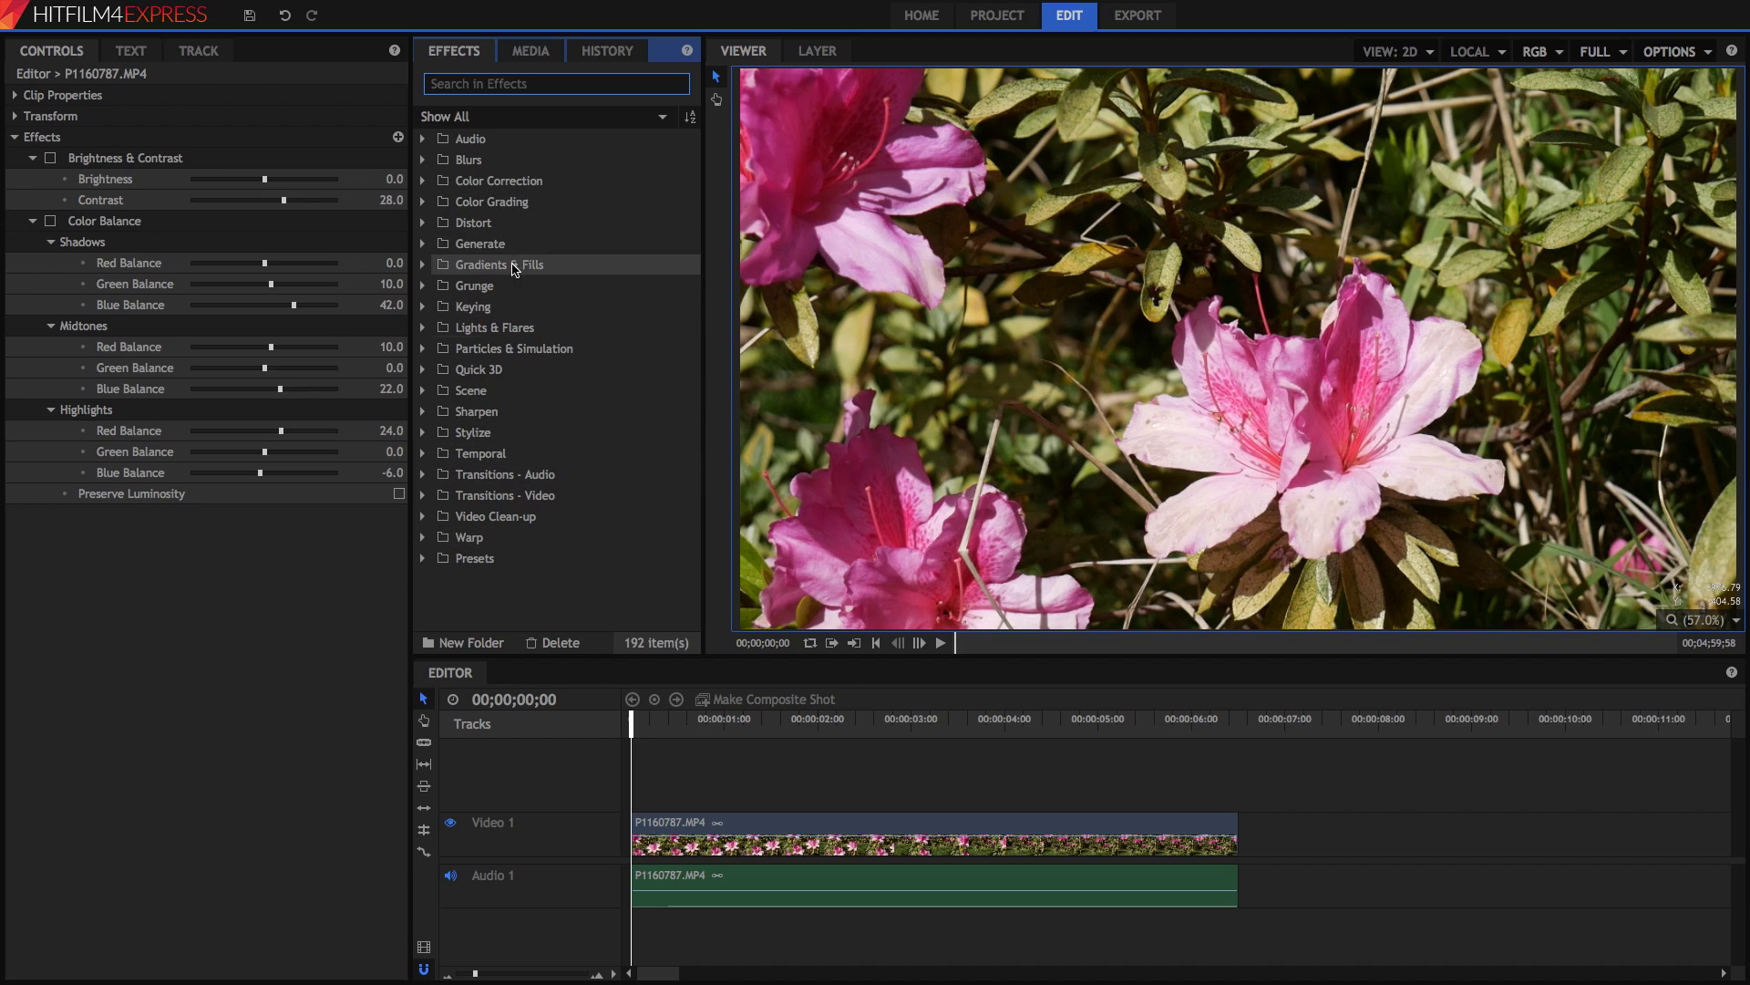
{"action": "left_click", "coordinate": [423, 558]}
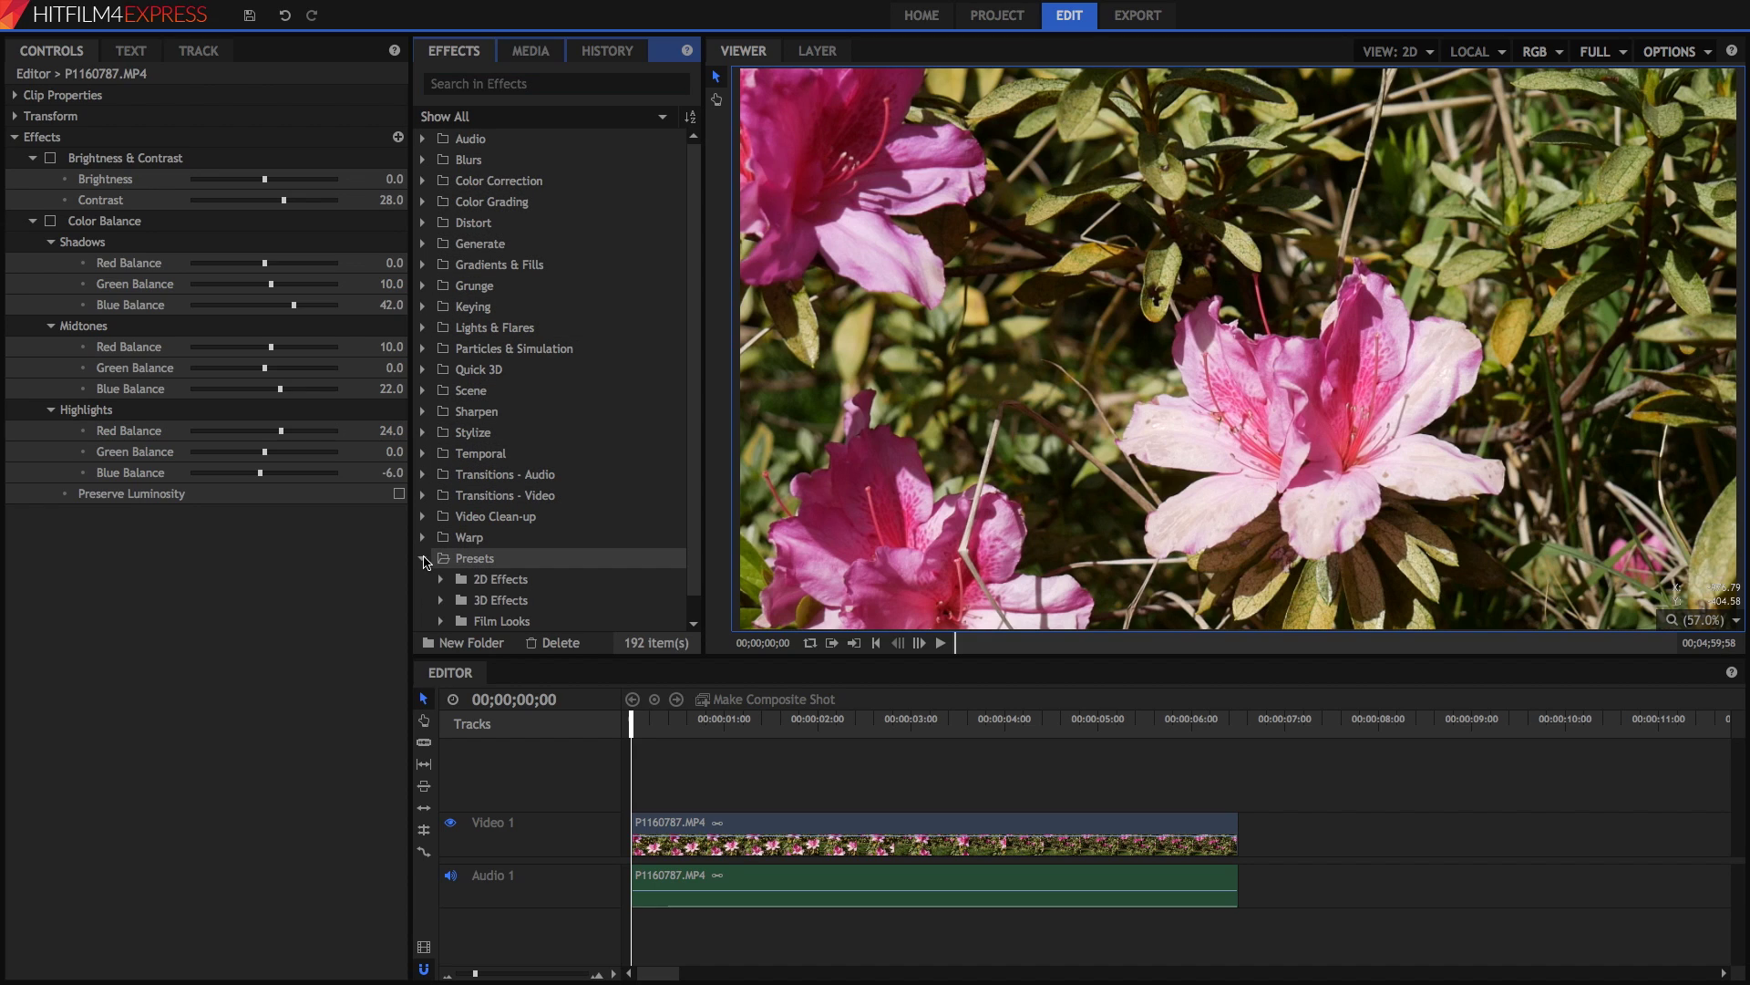
{"action": "scroll", "coordinate": [469, 524], "scroll_direction": "down", "scroll_amount": 1}
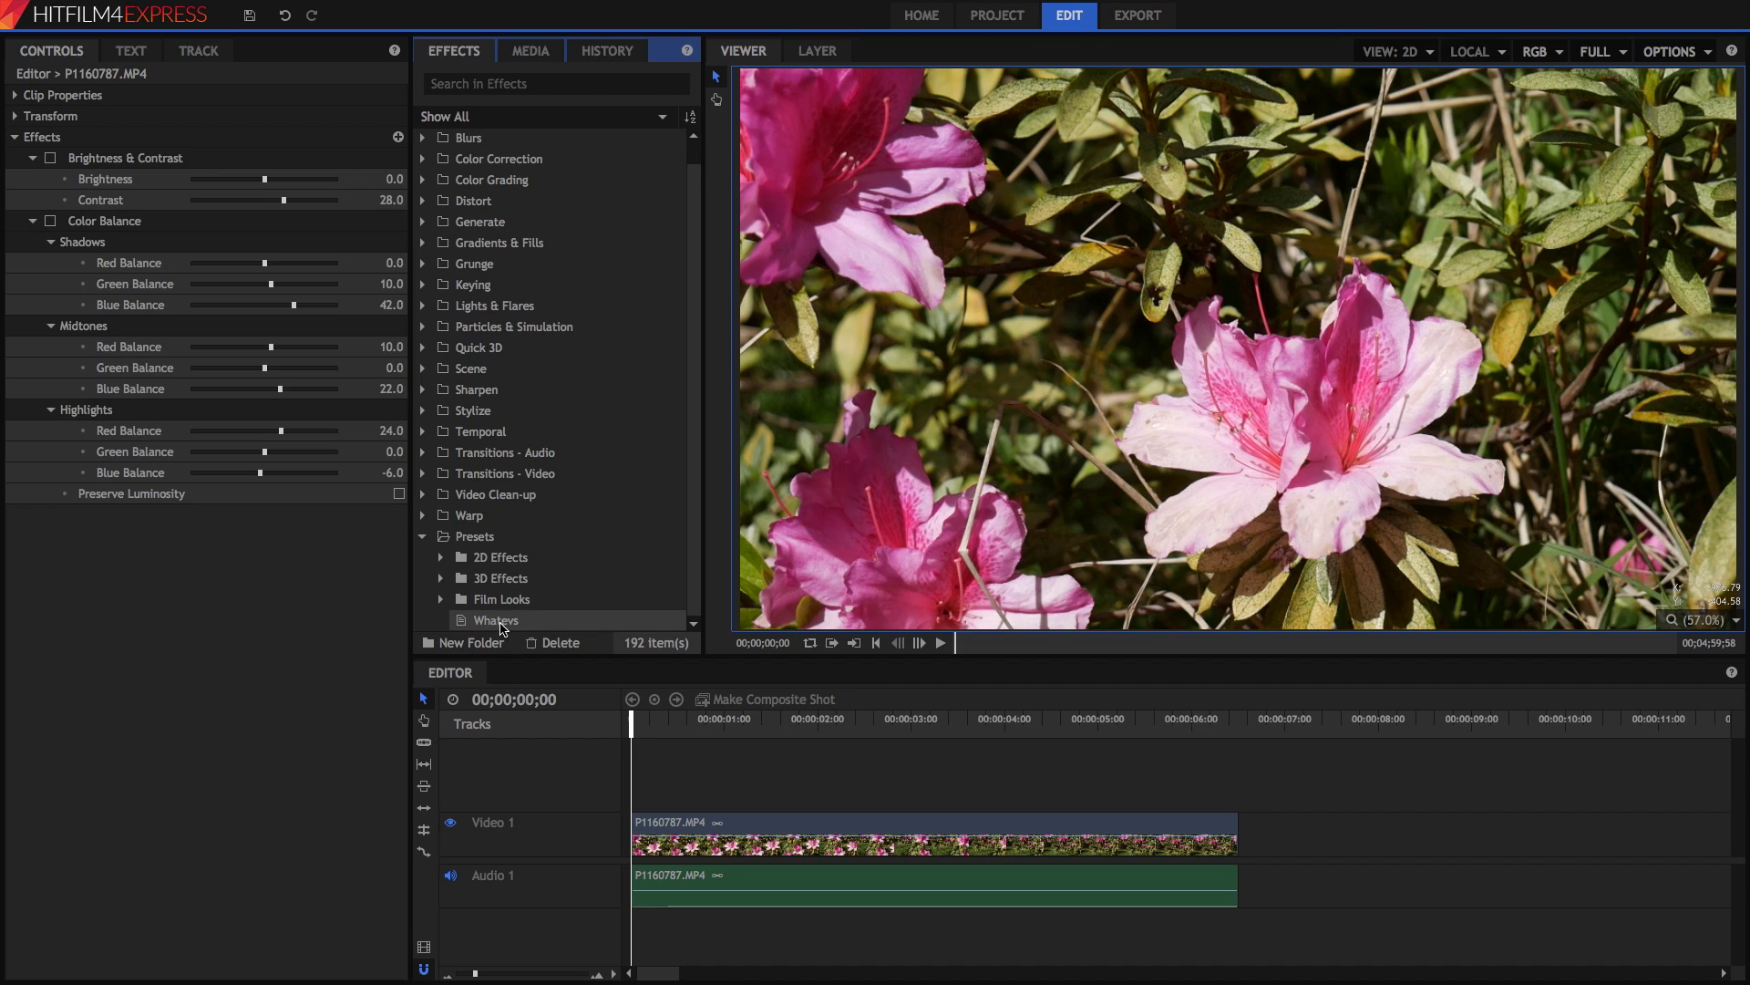
{"action": "left_click", "coordinate": [484, 618]}
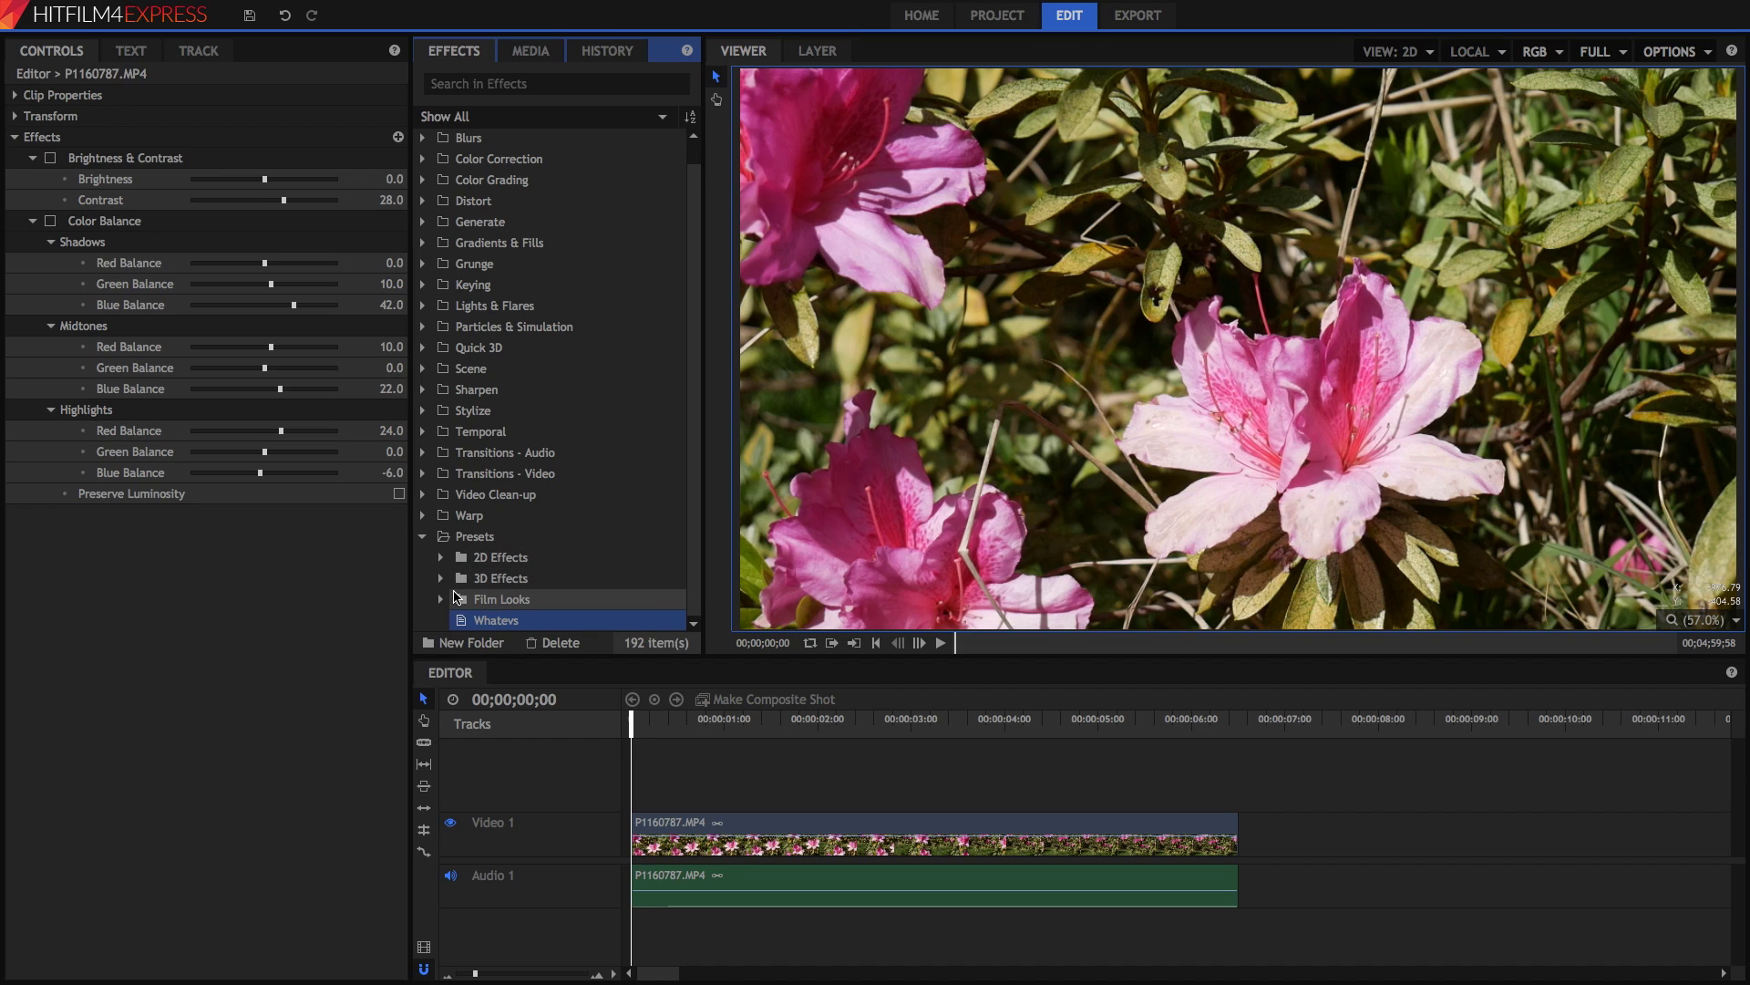
{"action": "left_click", "coordinate": [441, 557]}
{"action": "scroll", "coordinate": [447, 558], "scroll_direction": "down", "scroll_amount": 3}
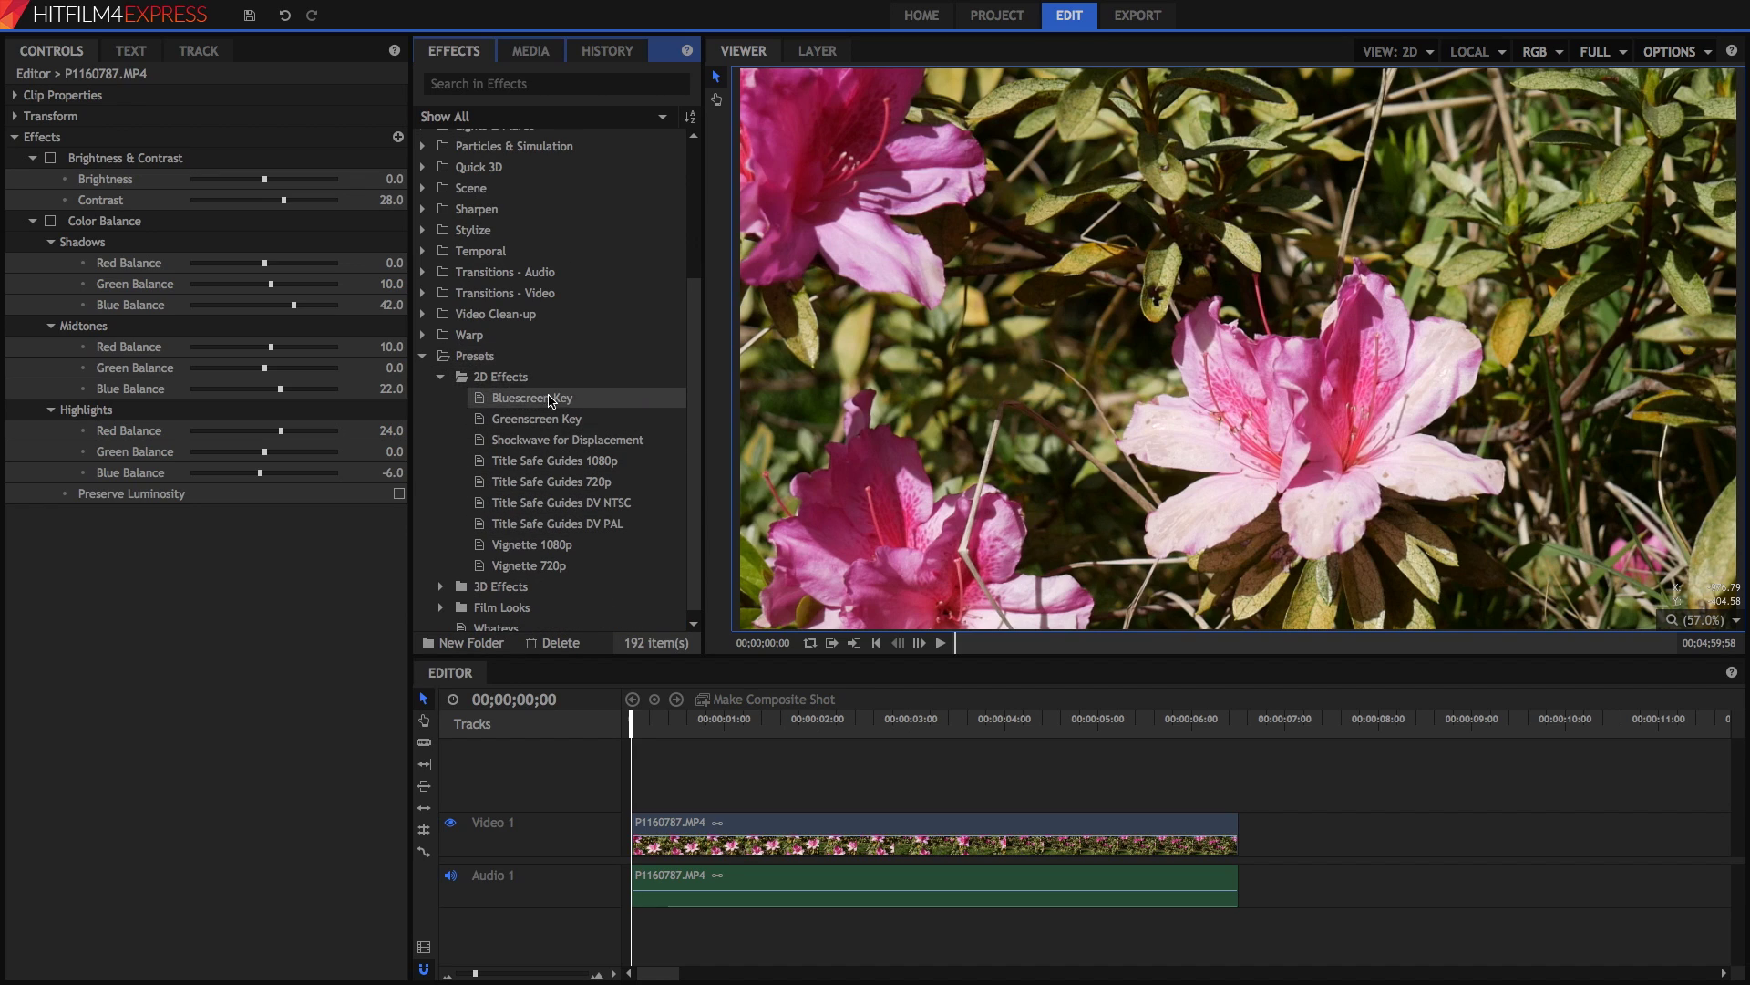
{"action": "scroll", "coordinate": [615, 404], "scroll_direction": "down", "scroll_amount": 1}
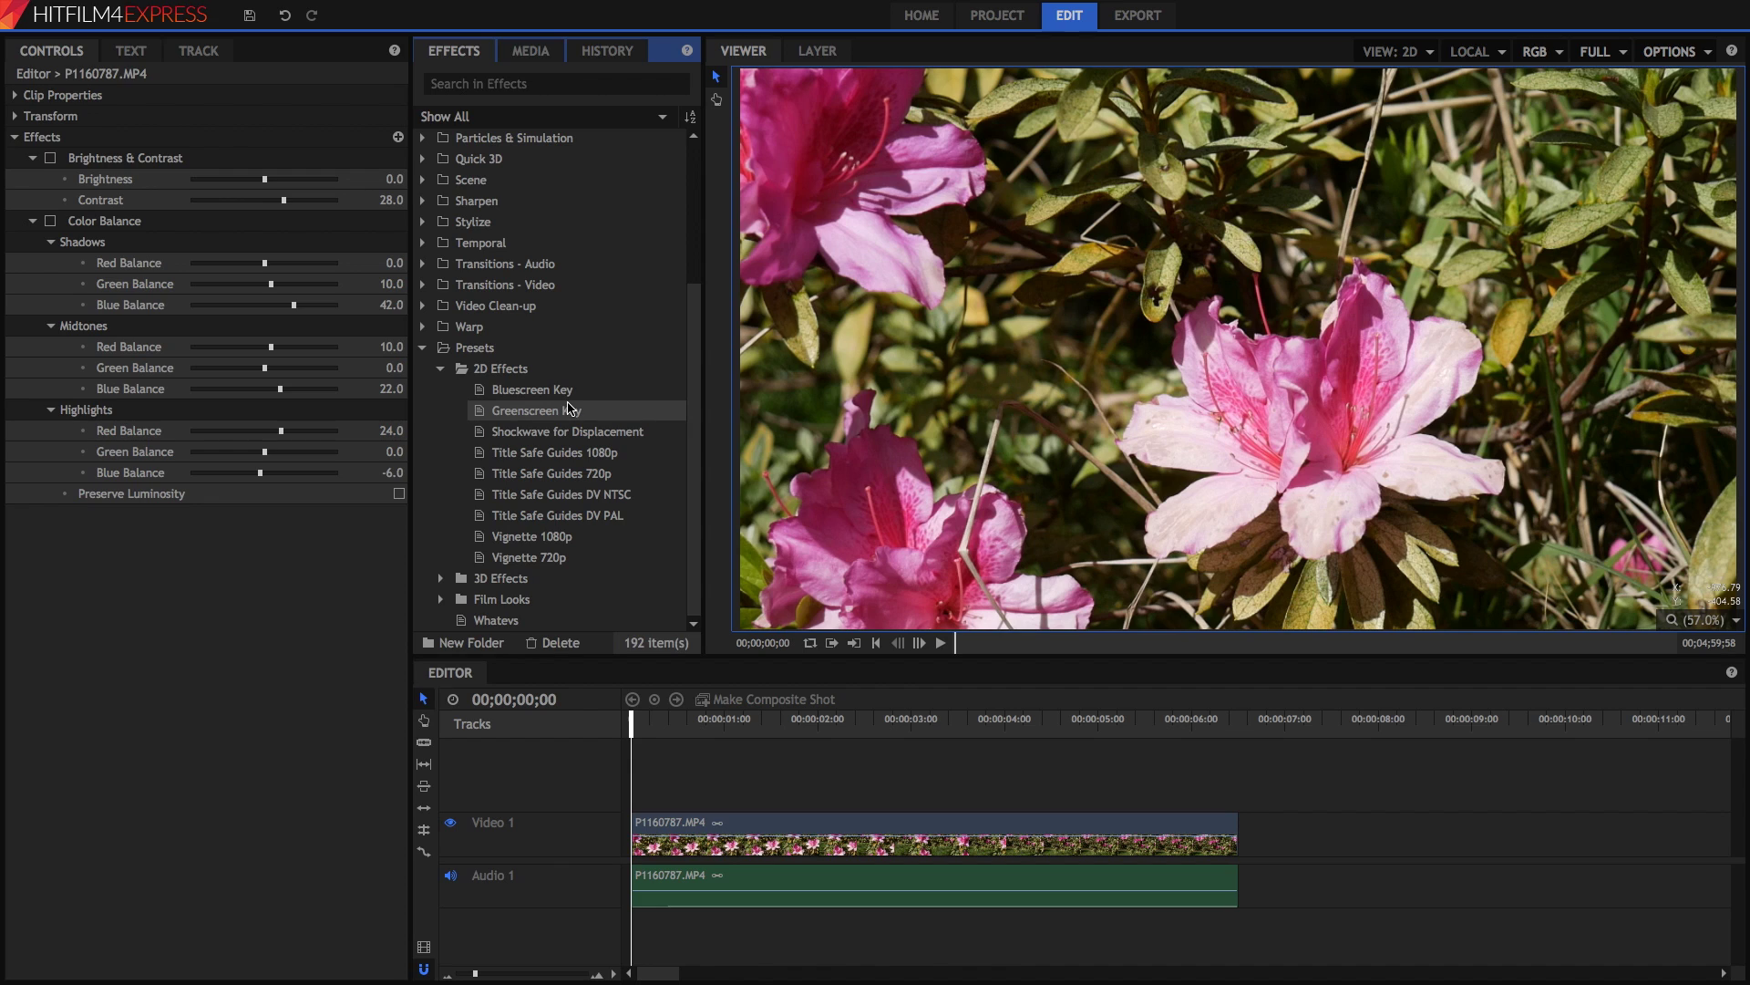
{"action": "left_click_drag", "start_coordinate": [503, 545], "coordinate": [688, 827]}
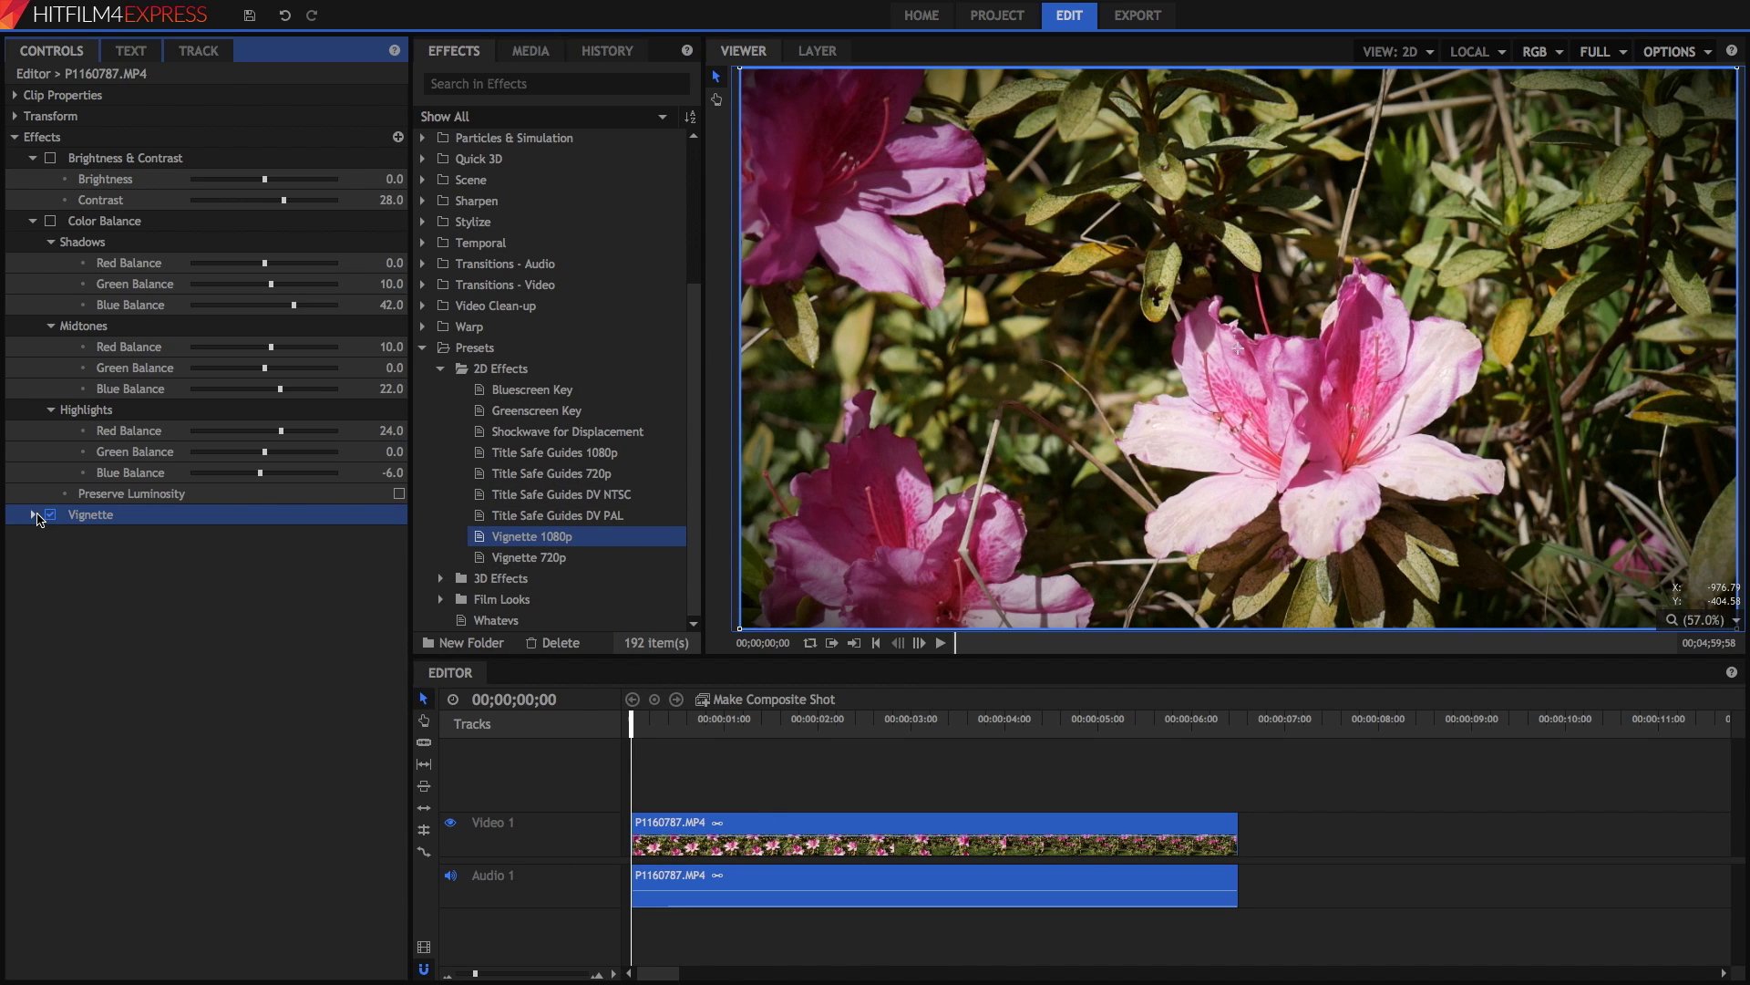
Set the Vignette width to 1920px, then delete the Vignette effect
{"action": "left_click", "coordinate": [33, 515]}
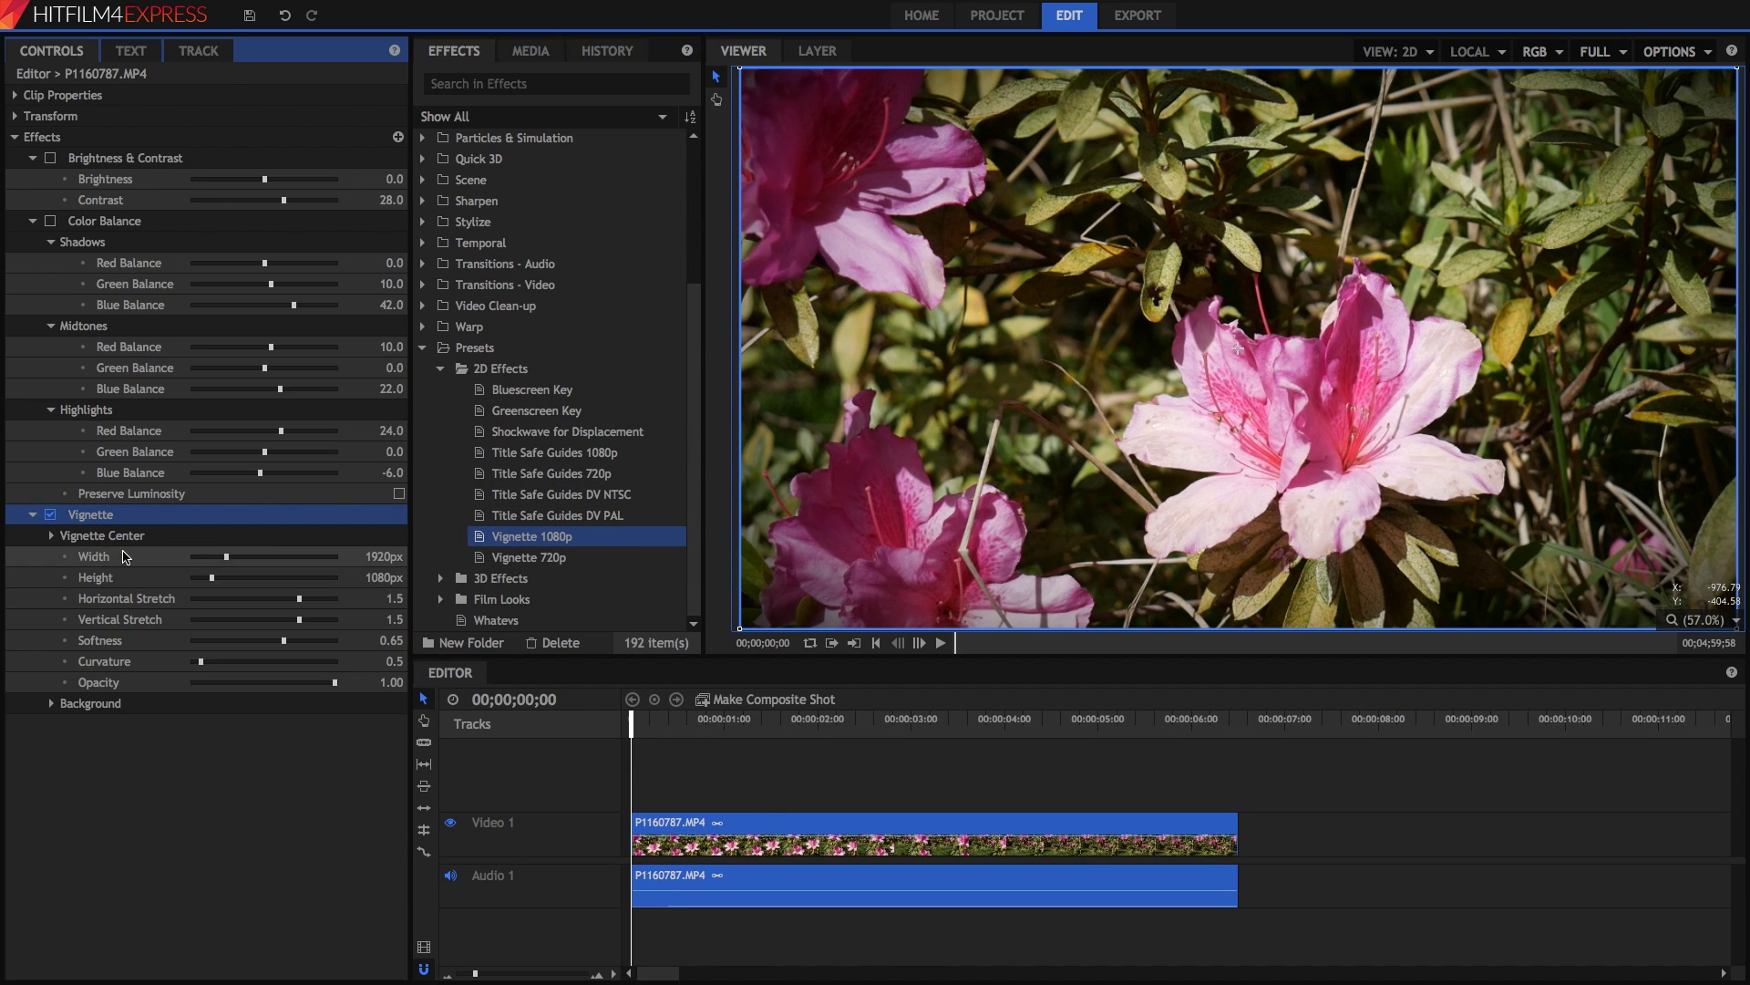
{"action": "left_click", "coordinate": [375, 557]}
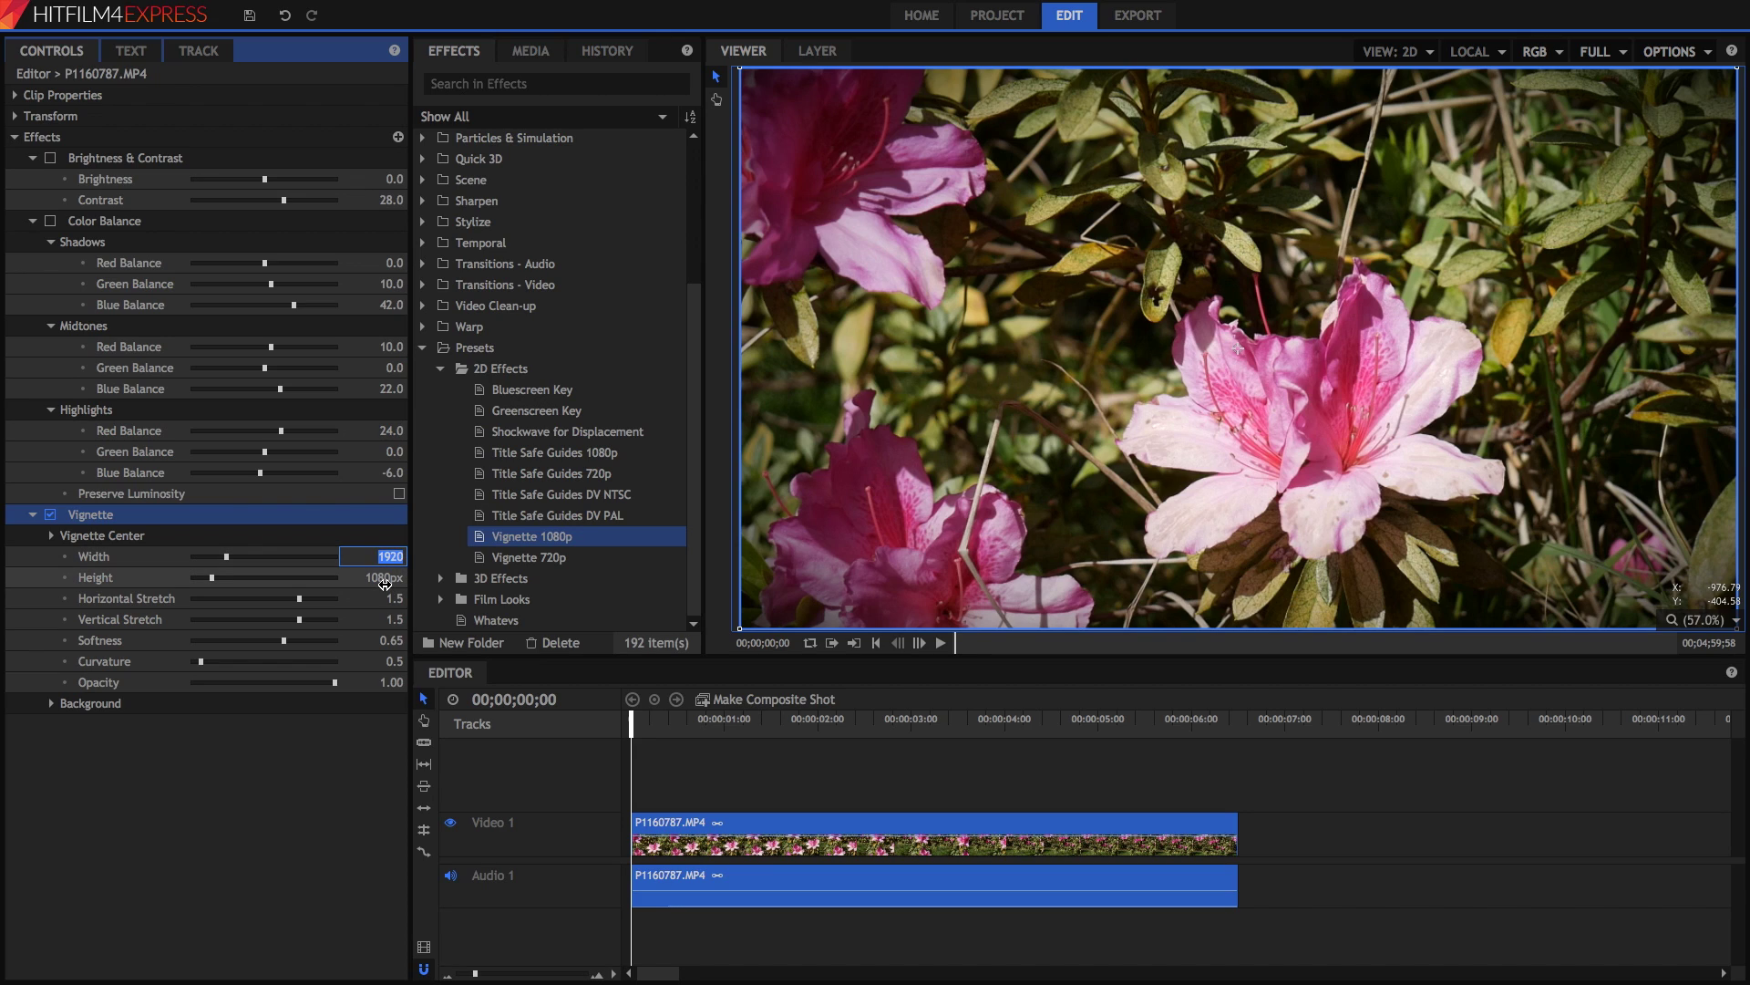
{"action": "key", "text": "Return"}
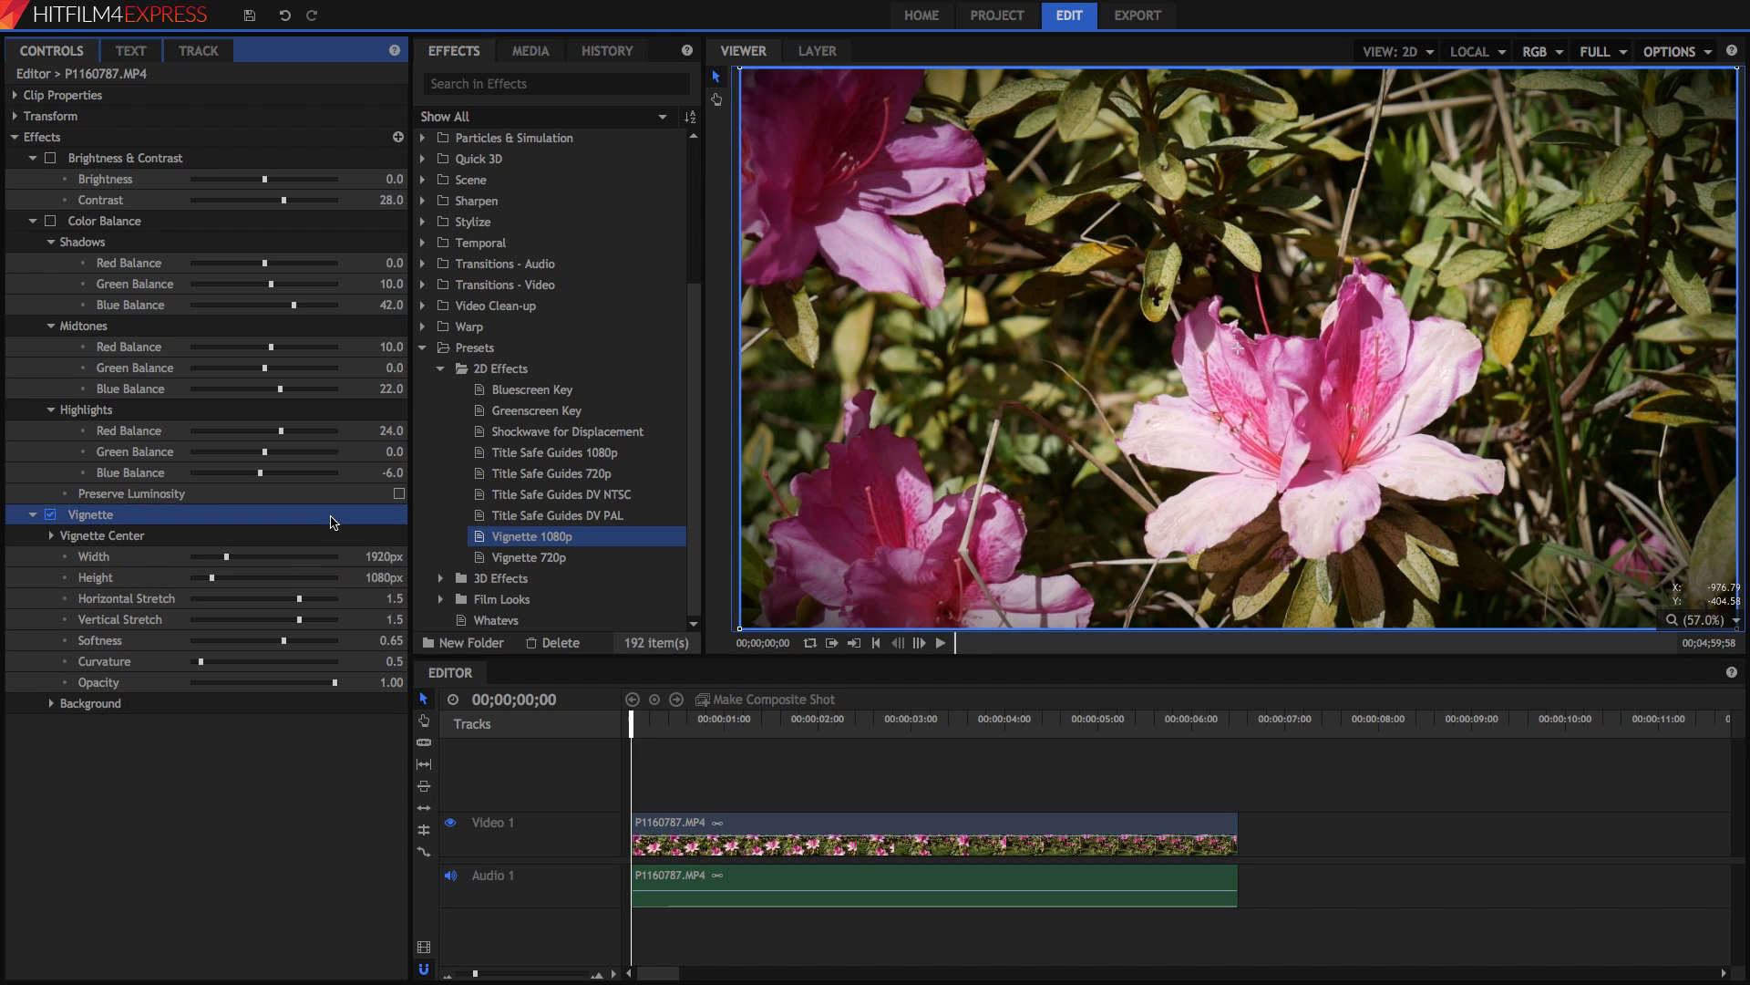
{"action": "key", "text": "Delete"}
Apply the Film Looks Purple Push preset to the clip and scrub to preview it
{"action": "double_click", "coordinate": [487, 599]}
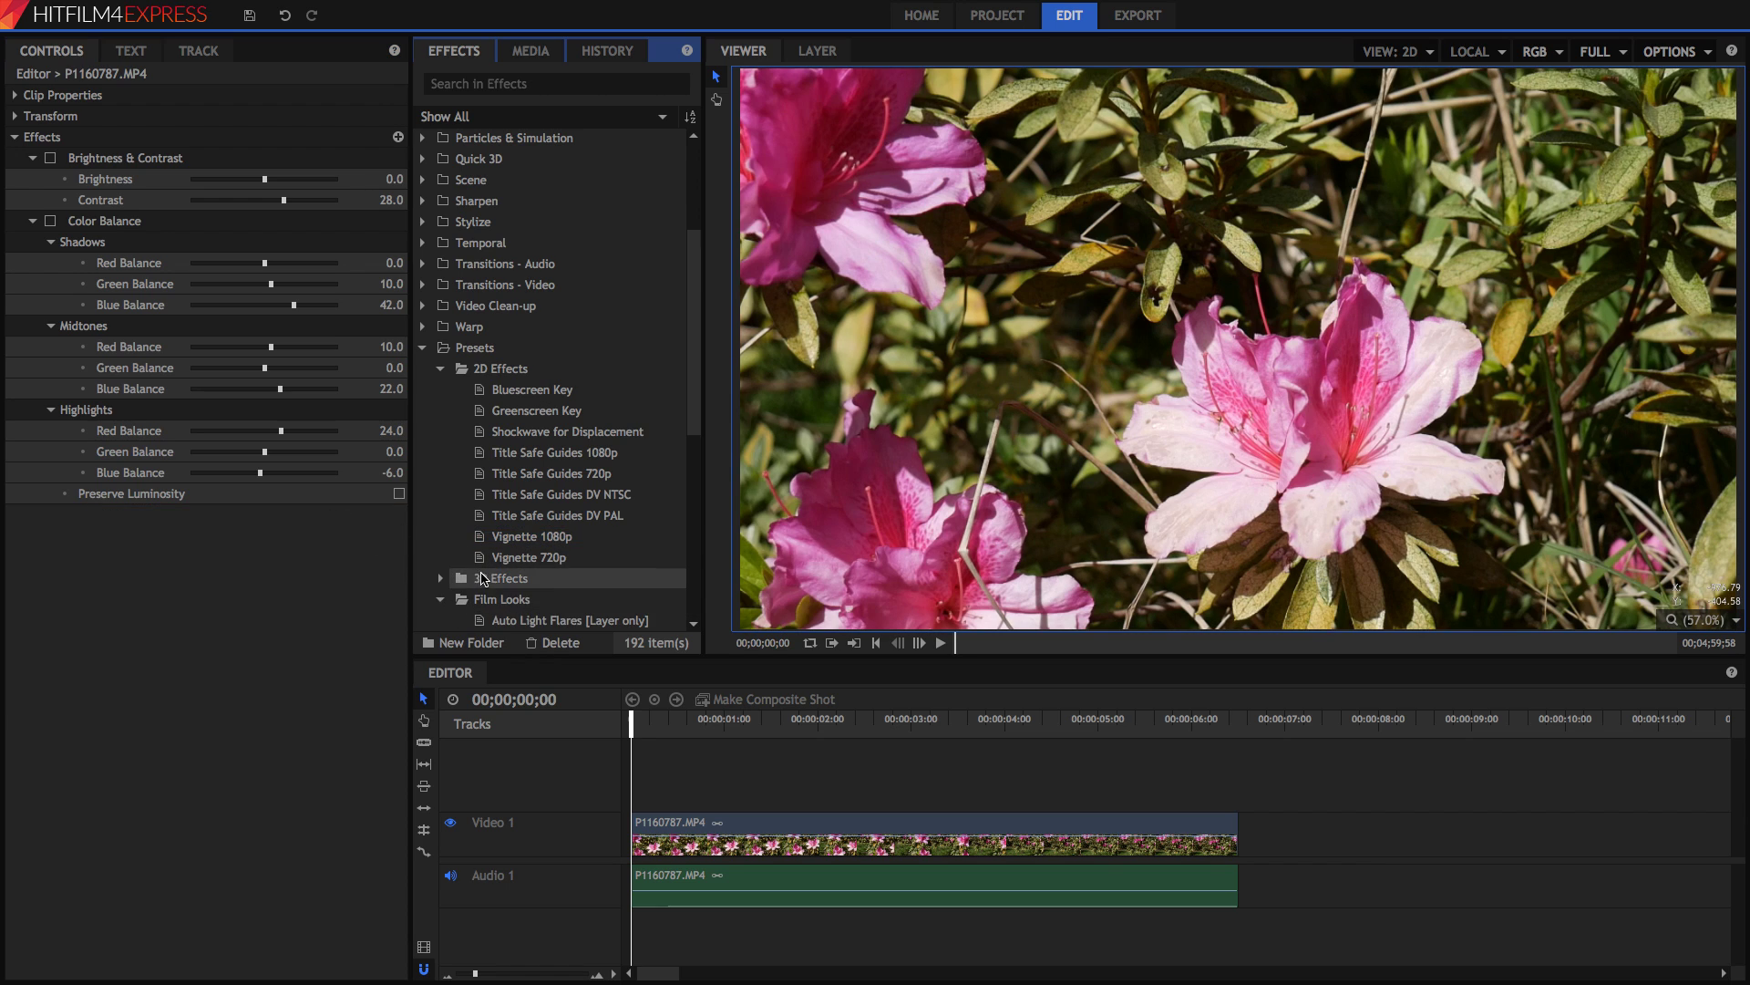
{"action": "scroll", "coordinate": [483, 574], "scroll_direction": "down", "scroll_amount": 5}
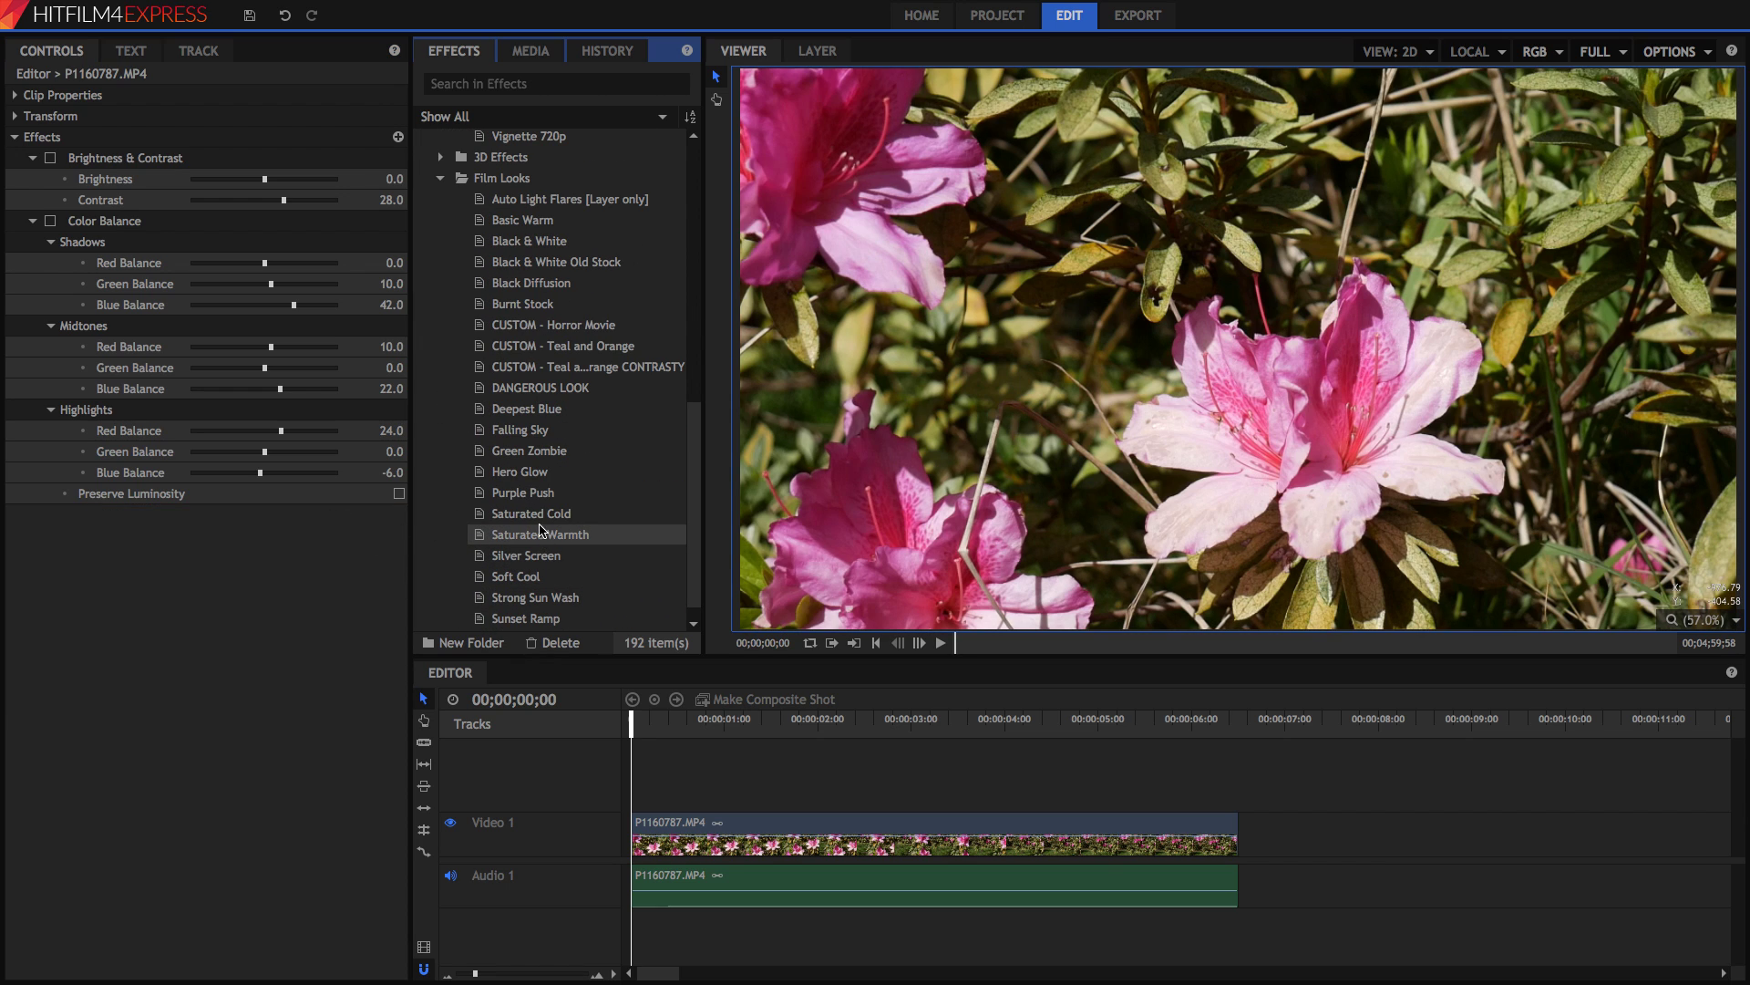
{"action": "left_click_drag", "start_coordinate": [536, 494], "coordinate": [760, 821]}
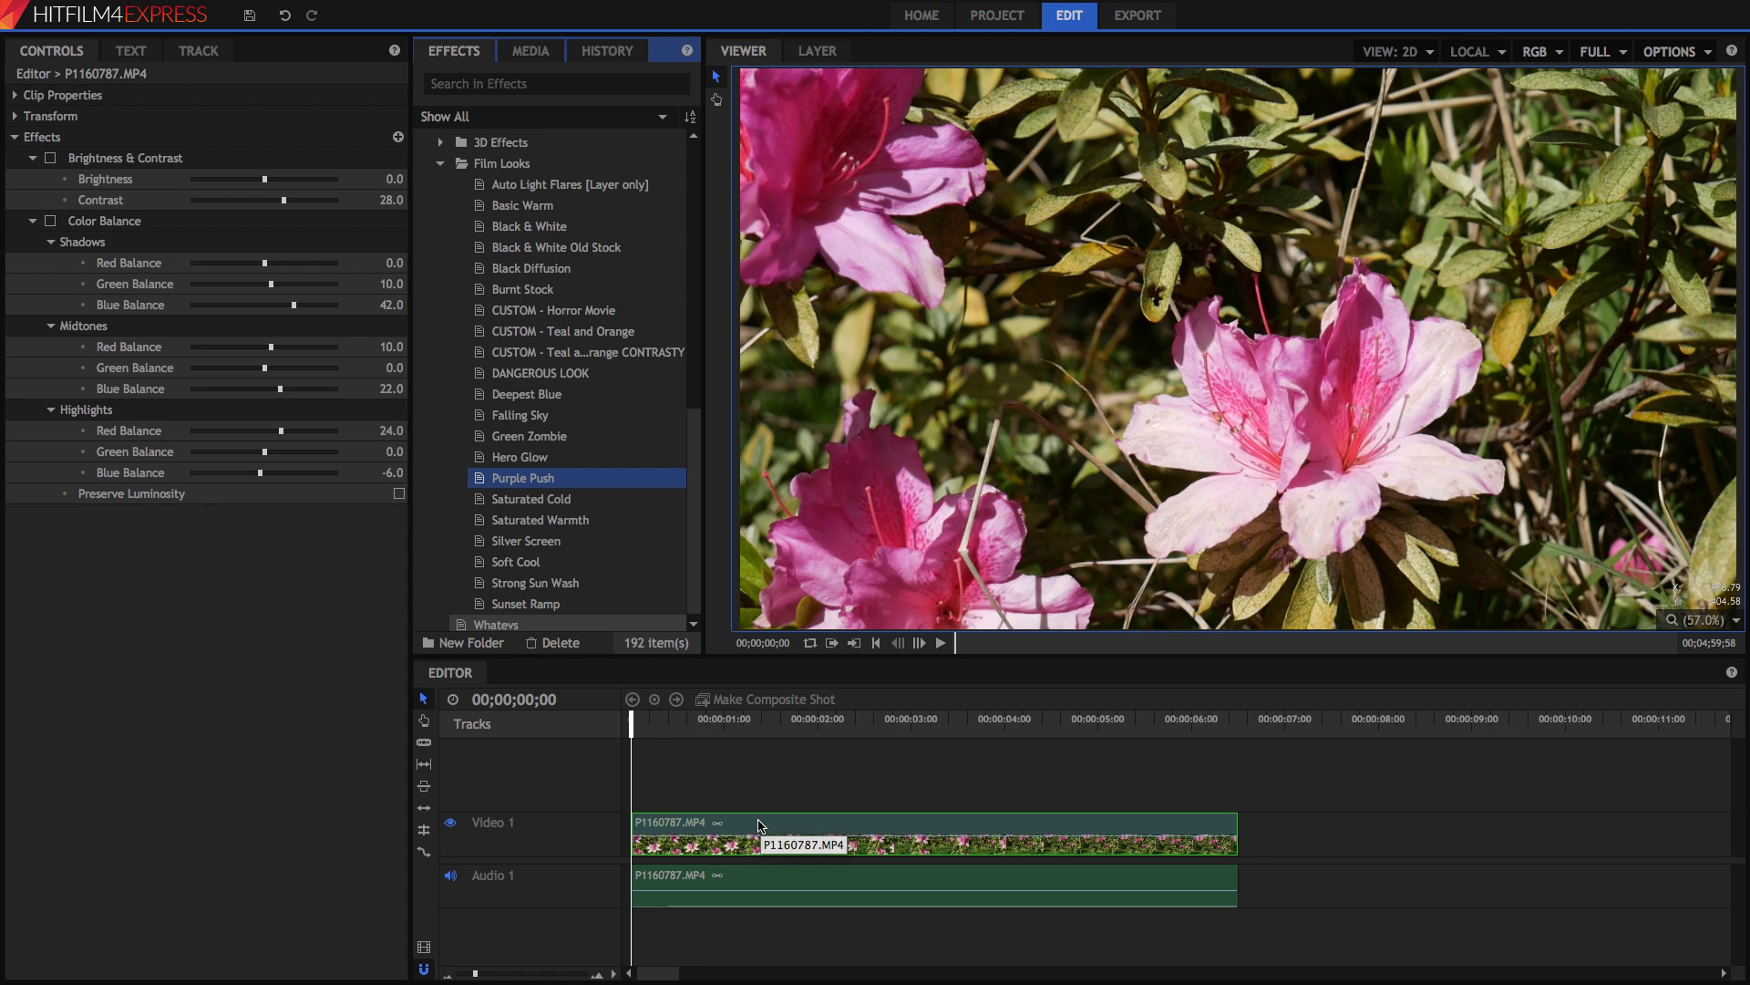
{"action": "left_click_drag", "start_coordinate": [760, 825], "coordinate": [761, 825]}
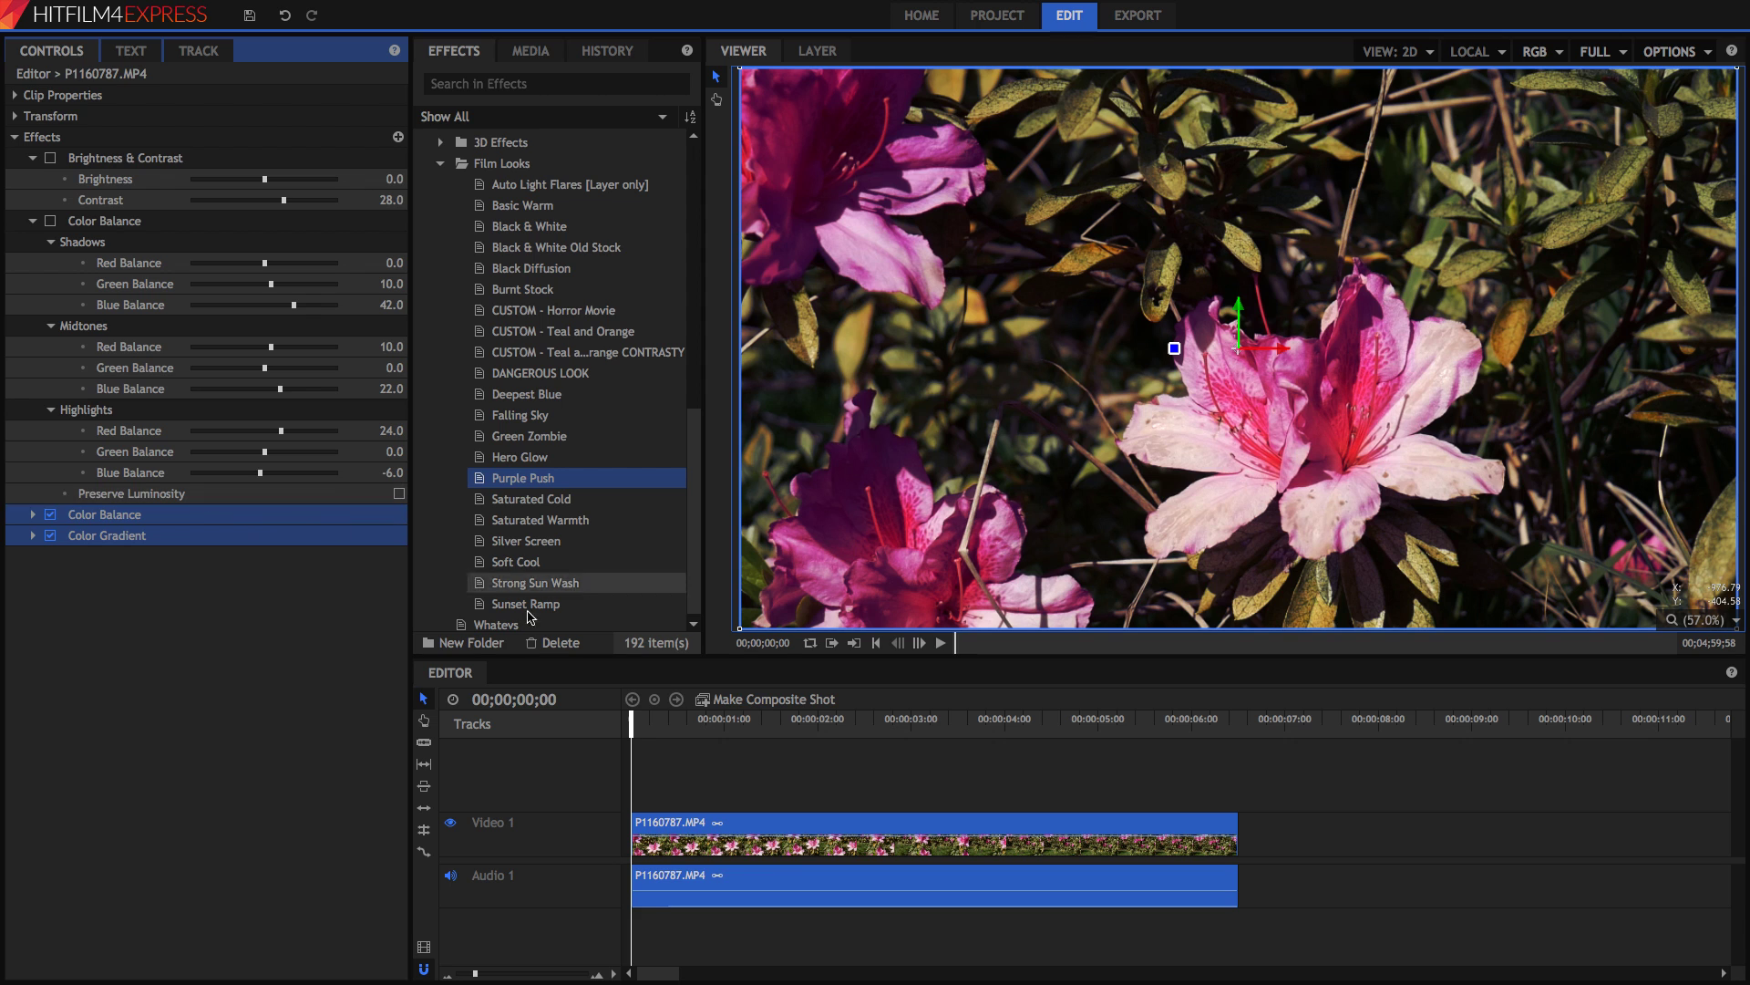
{"action": "left_click_drag", "start_coordinate": [948, 720], "coordinate": [653, 734]}
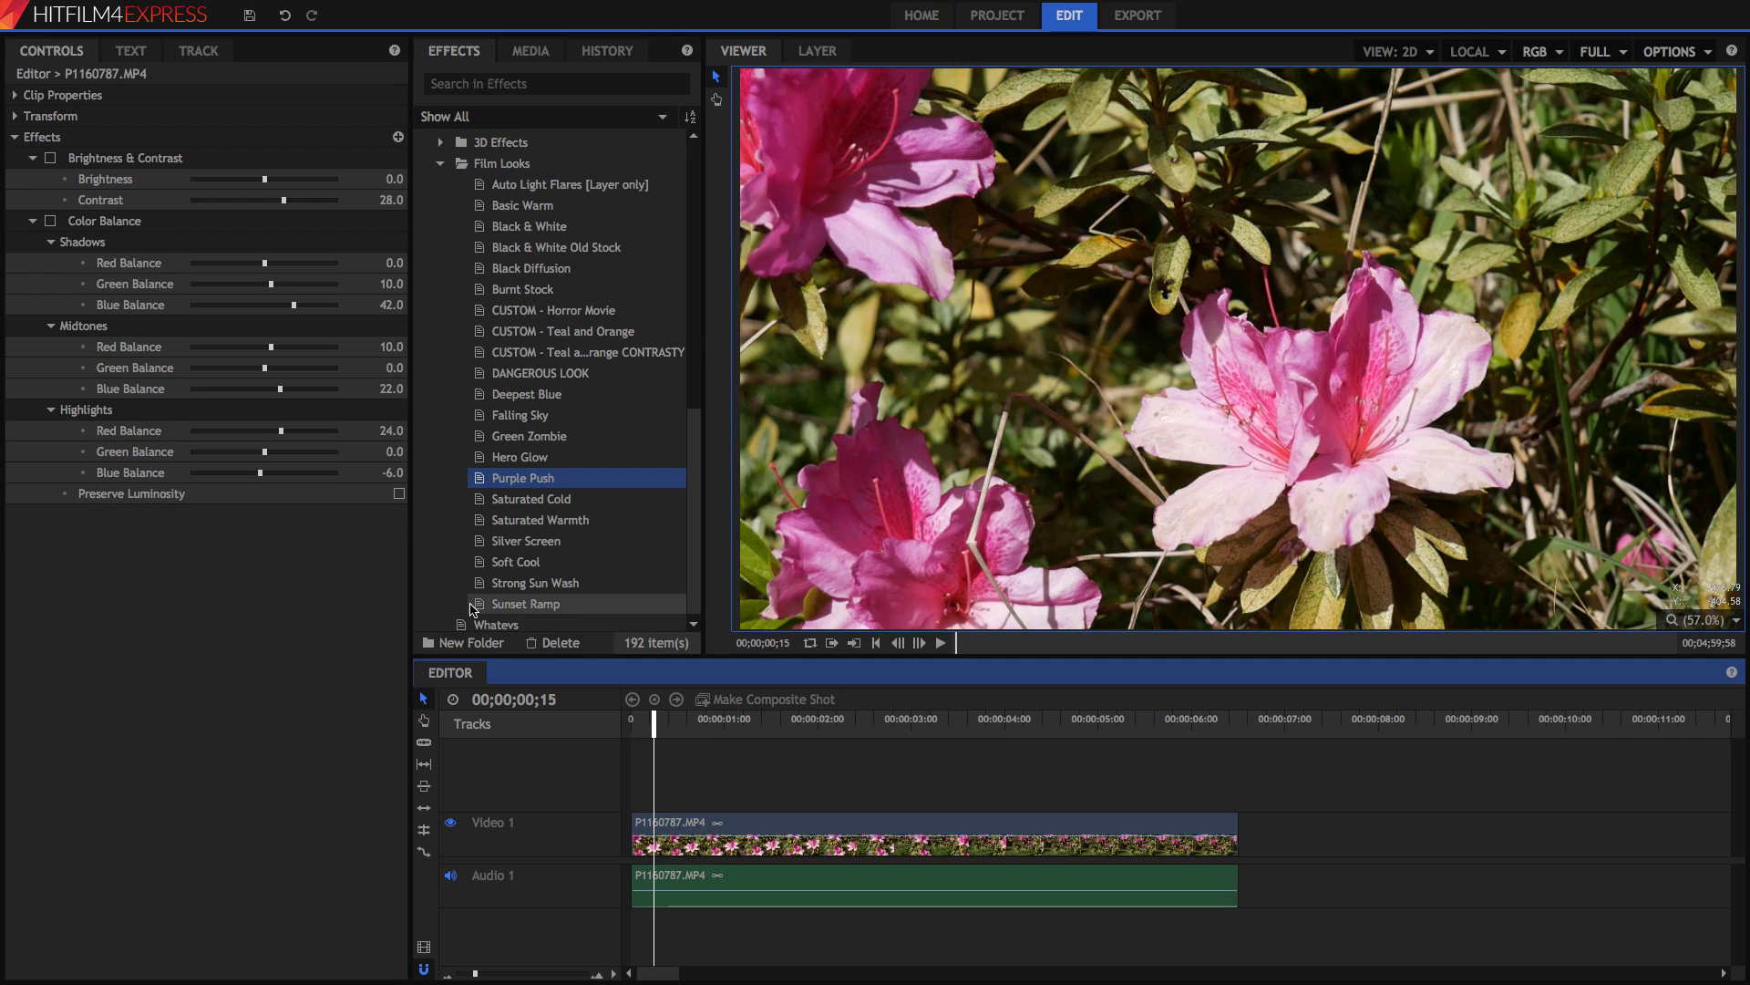
Undo the Purple Push grade and enable the clip's Brightness & Contrast and Color Balance effects
{"action": "key", "text": "ctrl+z"}
{"action": "scroll", "coordinate": [553, 326], "scroll_direction": "up", "scroll_amount": 2}
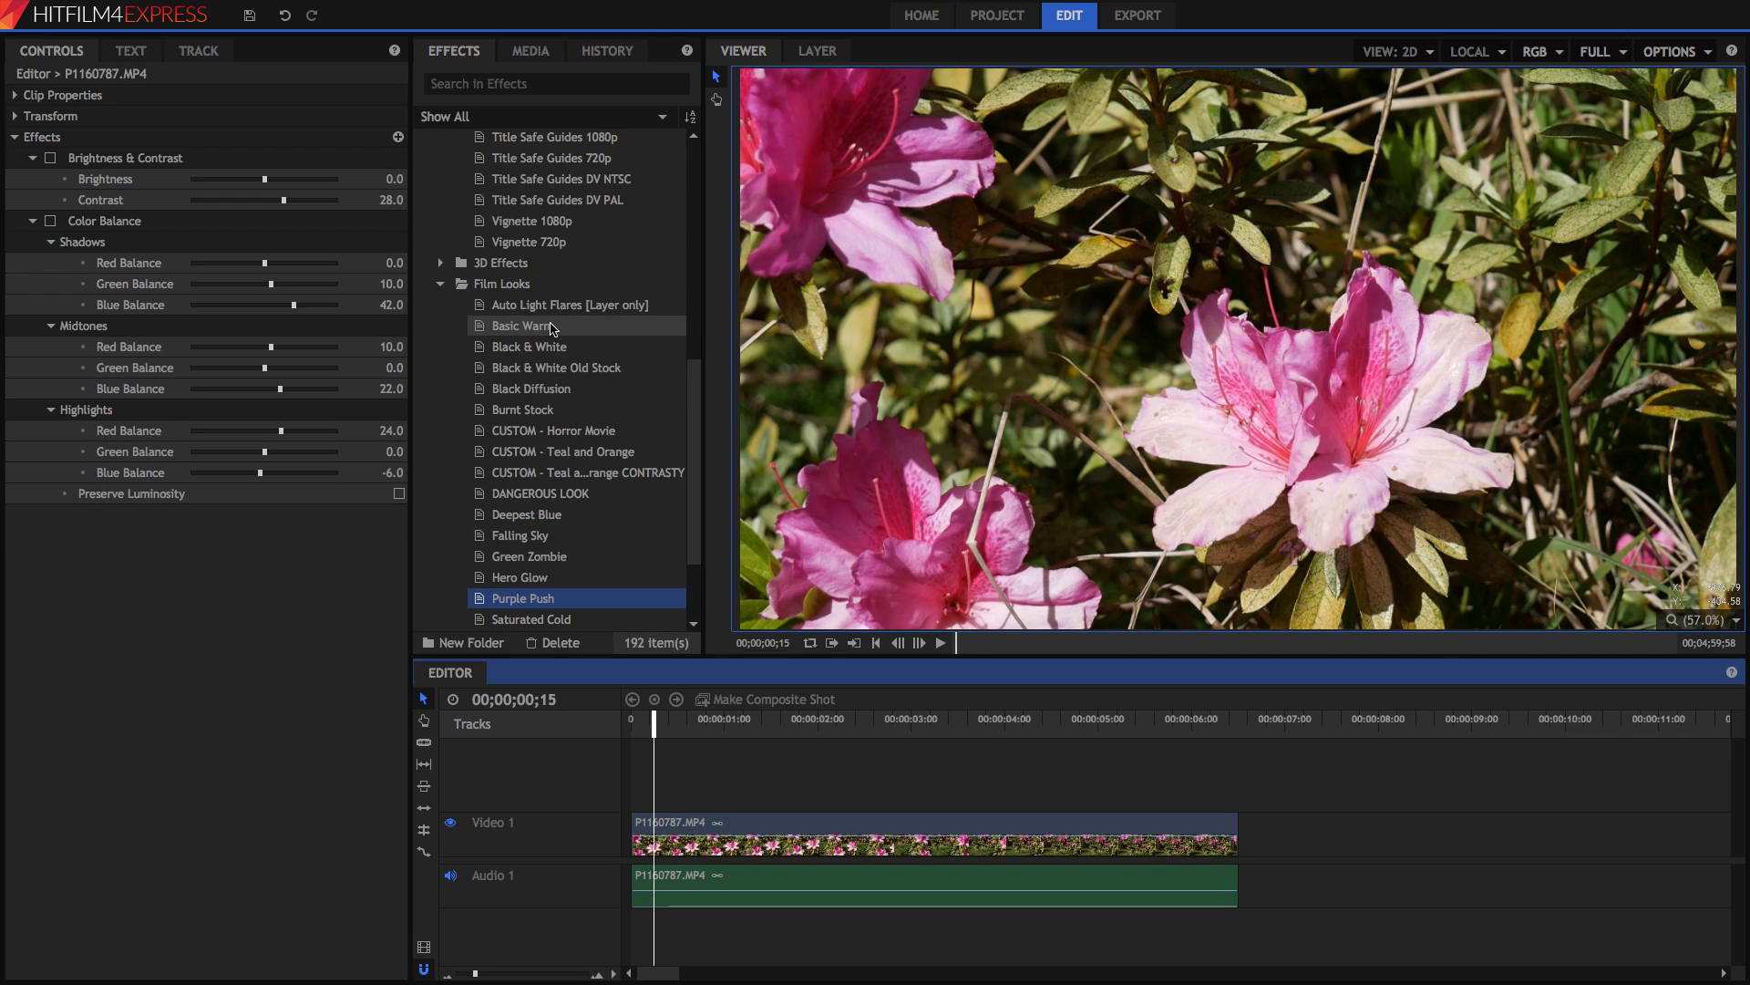
{"action": "scroll", "coordinate": [527, 309], "scroll_direction": "up", "scroll_amount": 2}
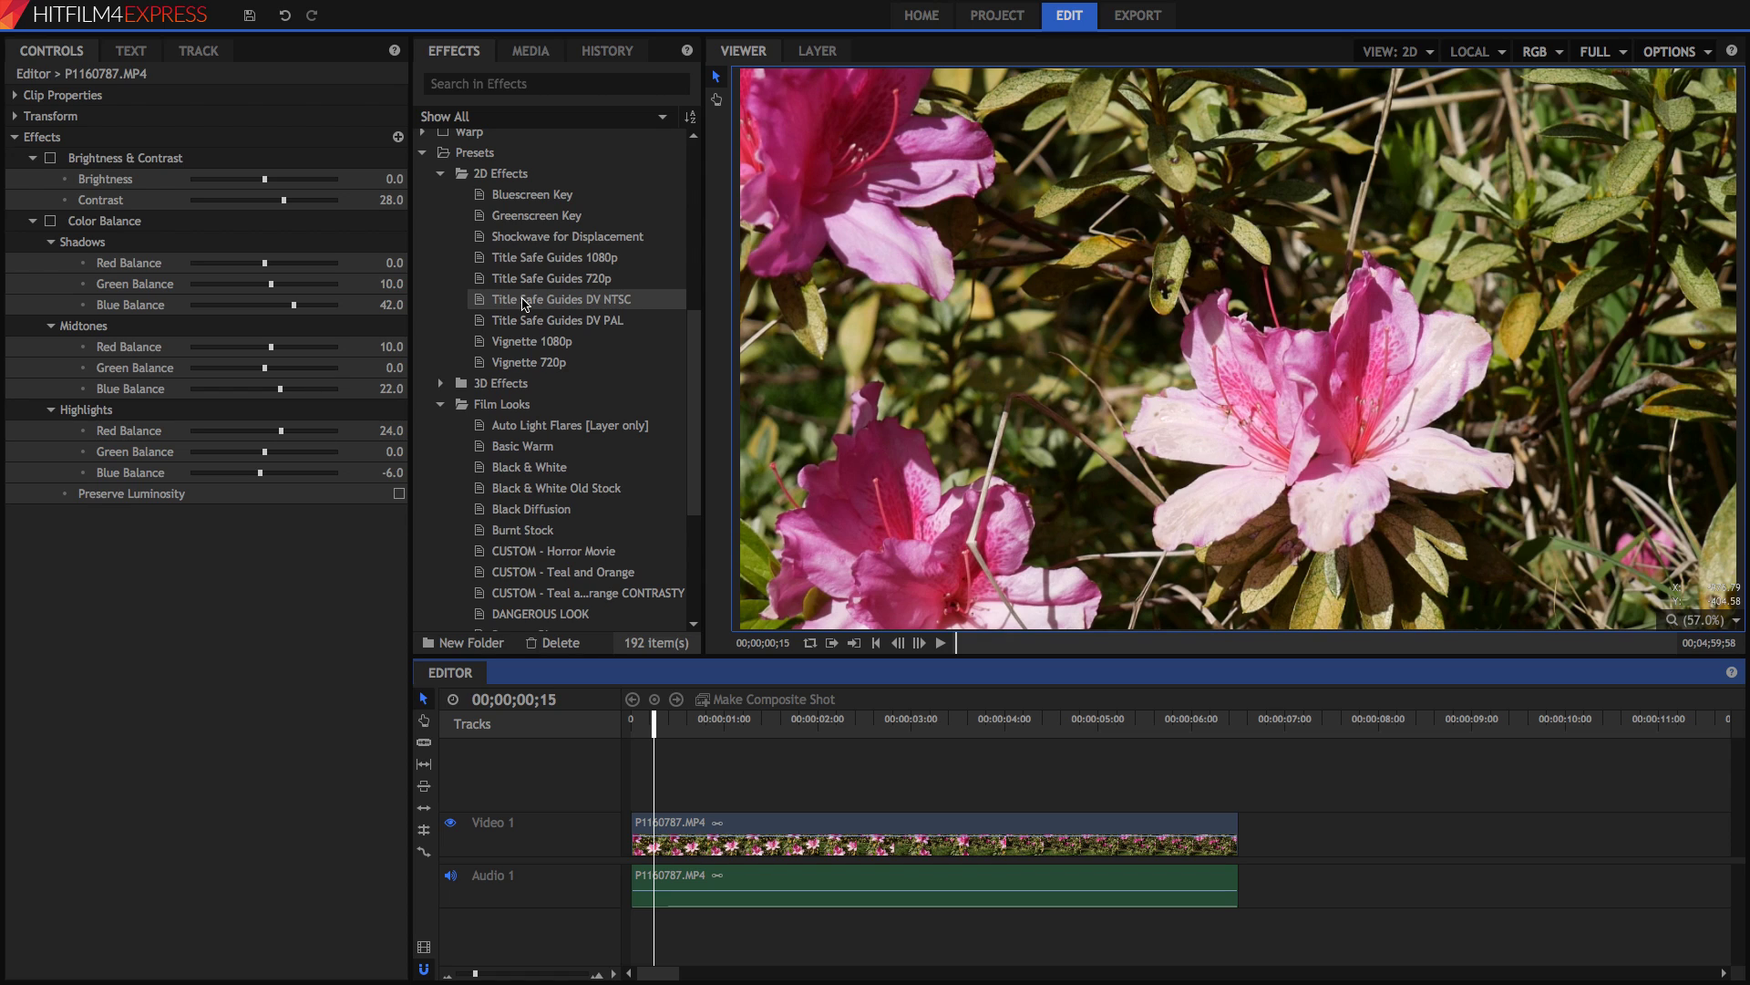
{"action": "scroll", "coordinate": [552, 343], "scroll_direction": "down", "scroll_amount": 2}
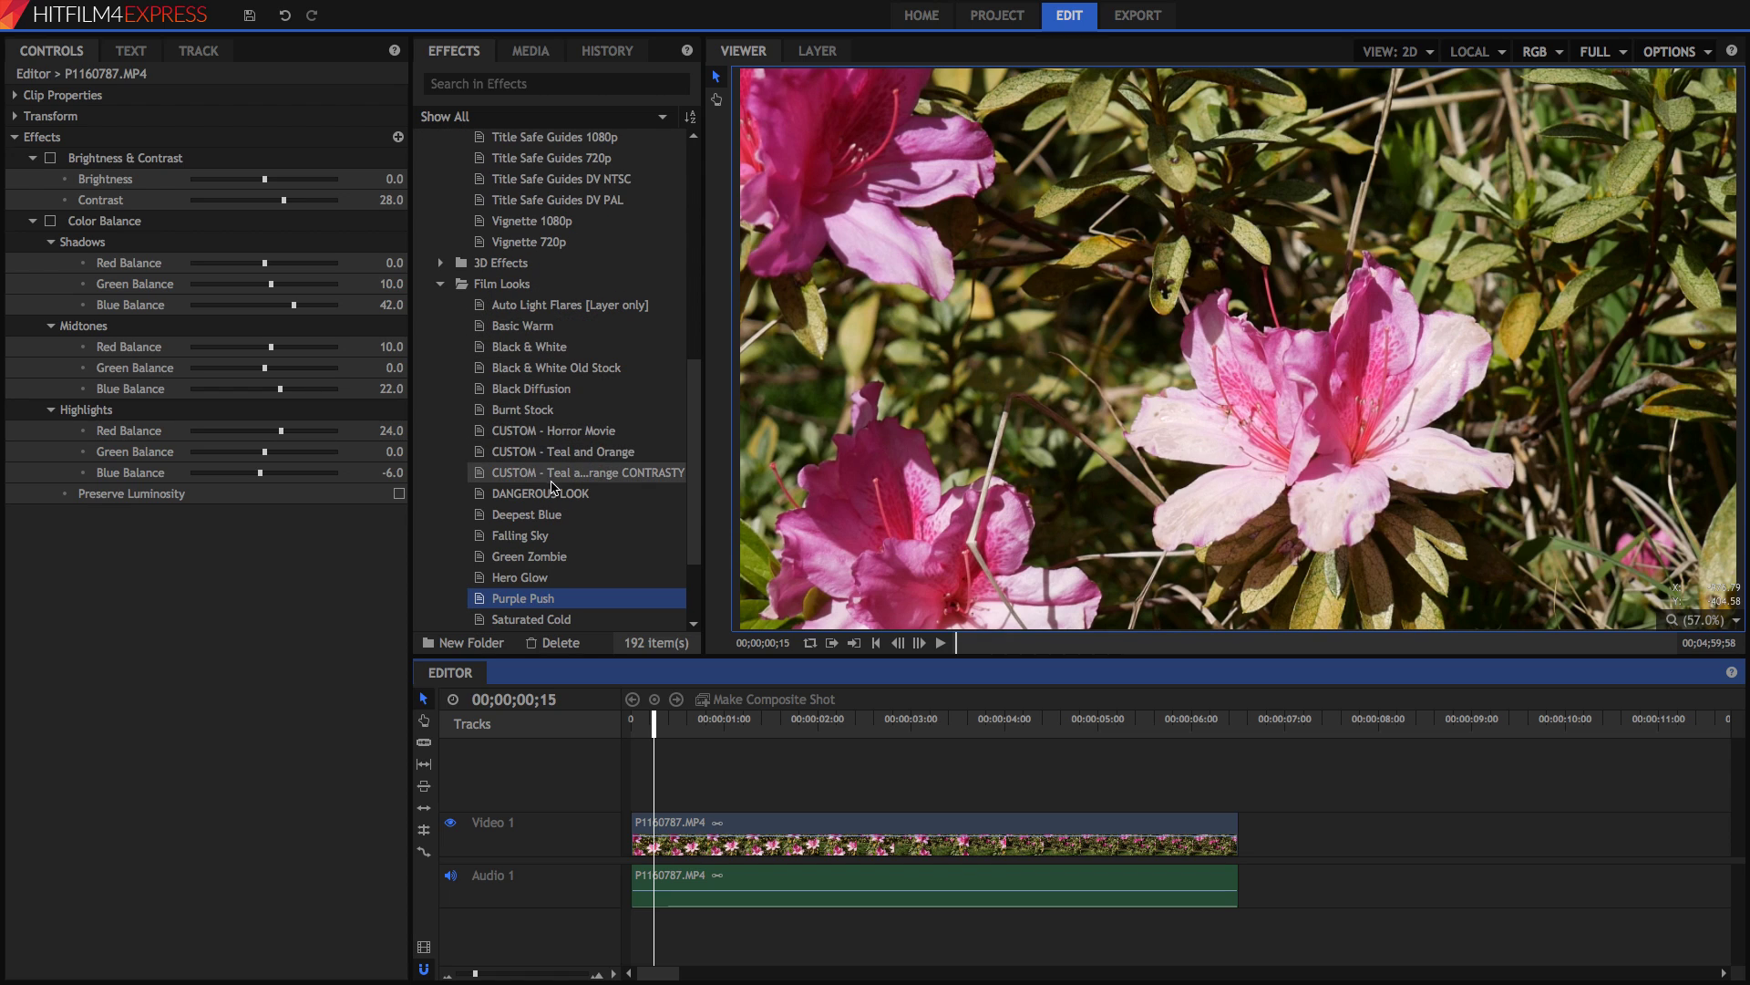
{"action": "left_click", "coordinate": [699, 818]}
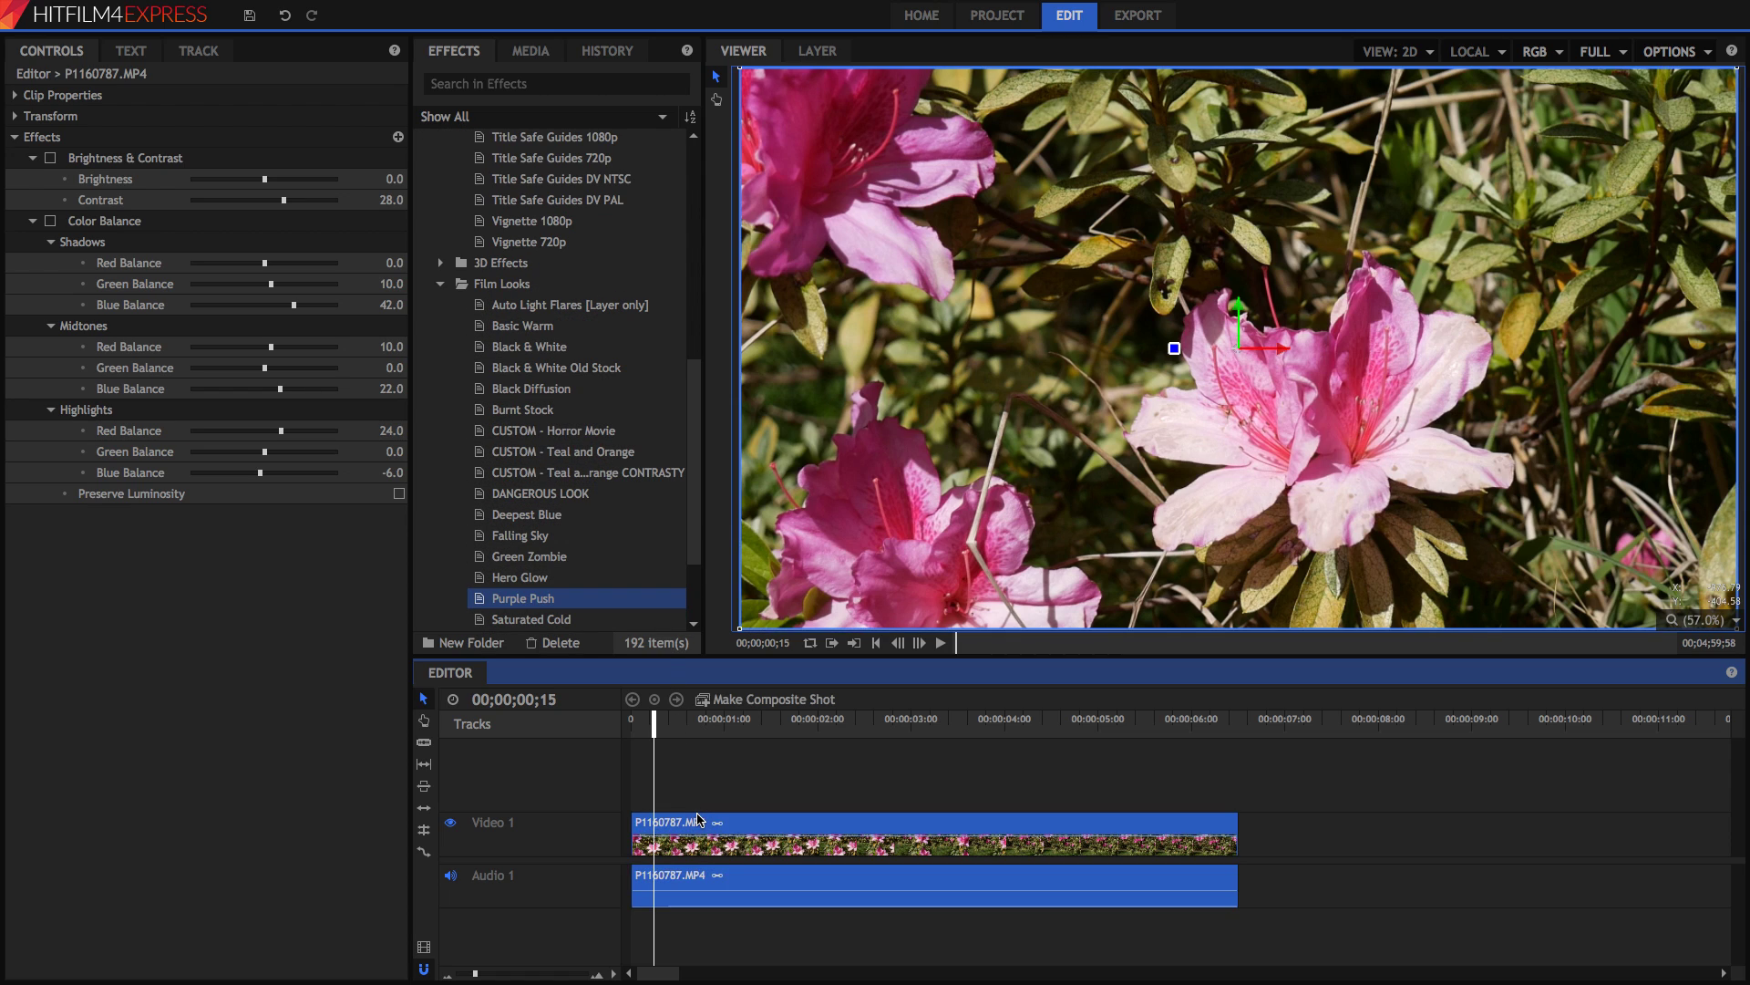
{"action": "left_click", "coordinate": [51, 158]}
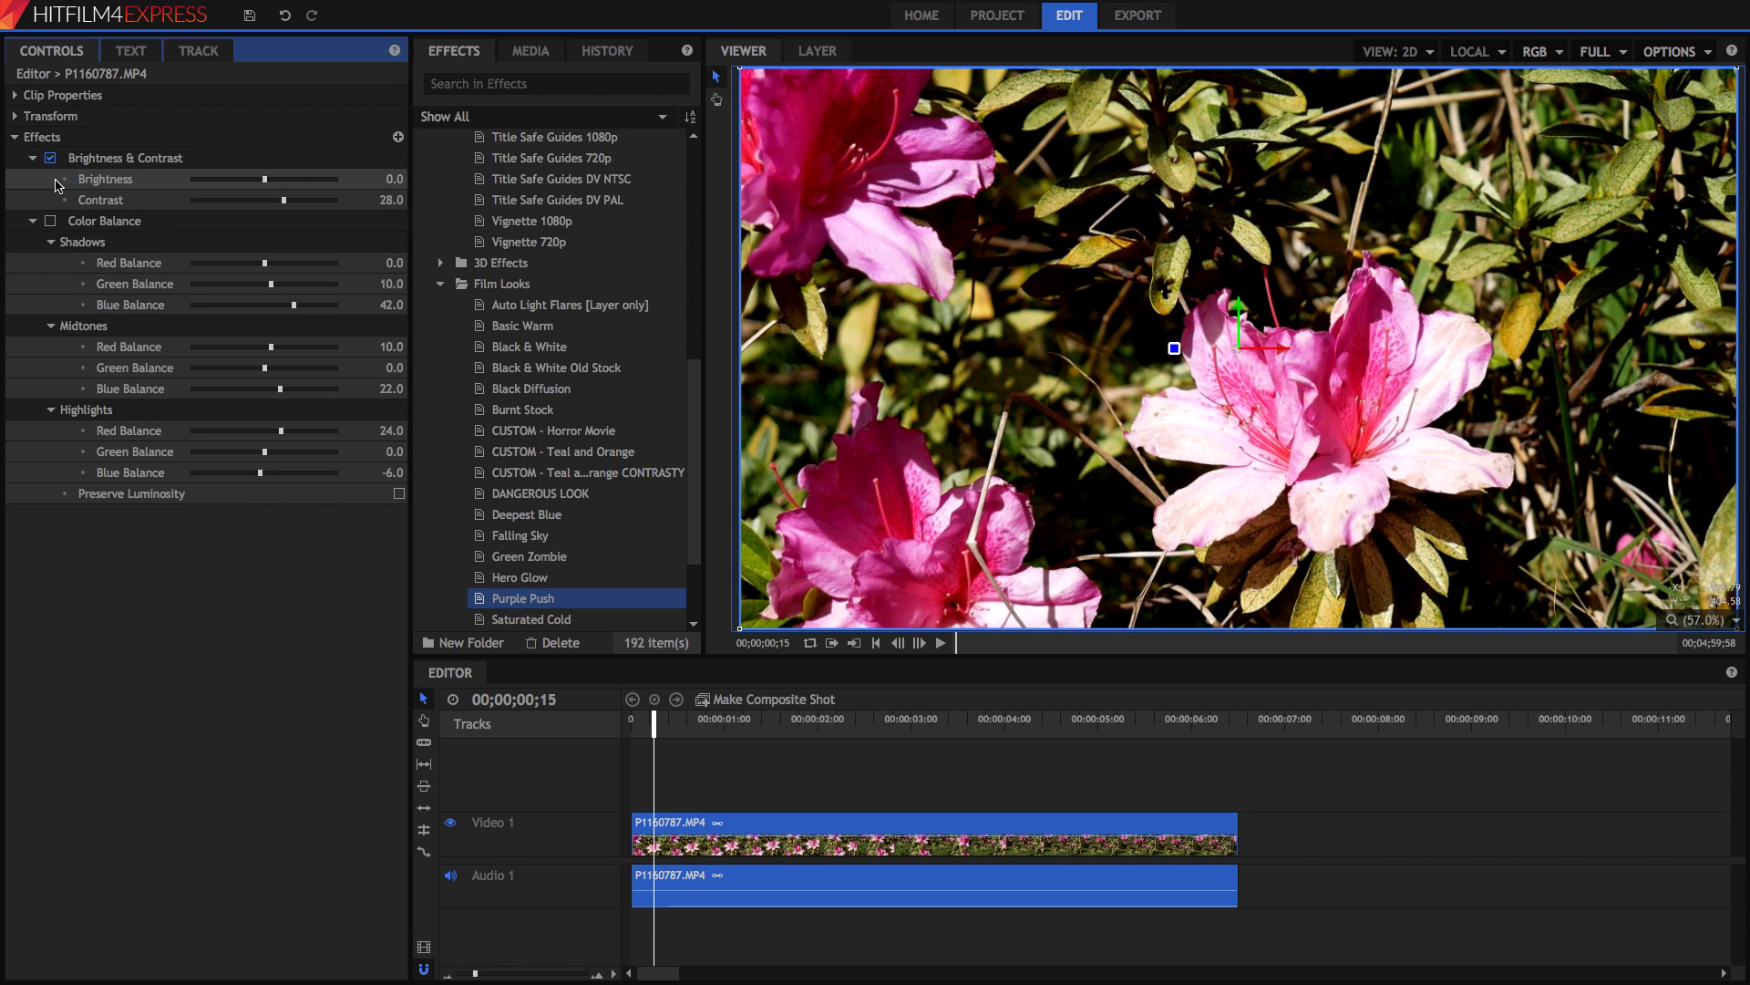
{"action": "left_click", "coordinate": [51, 221]}
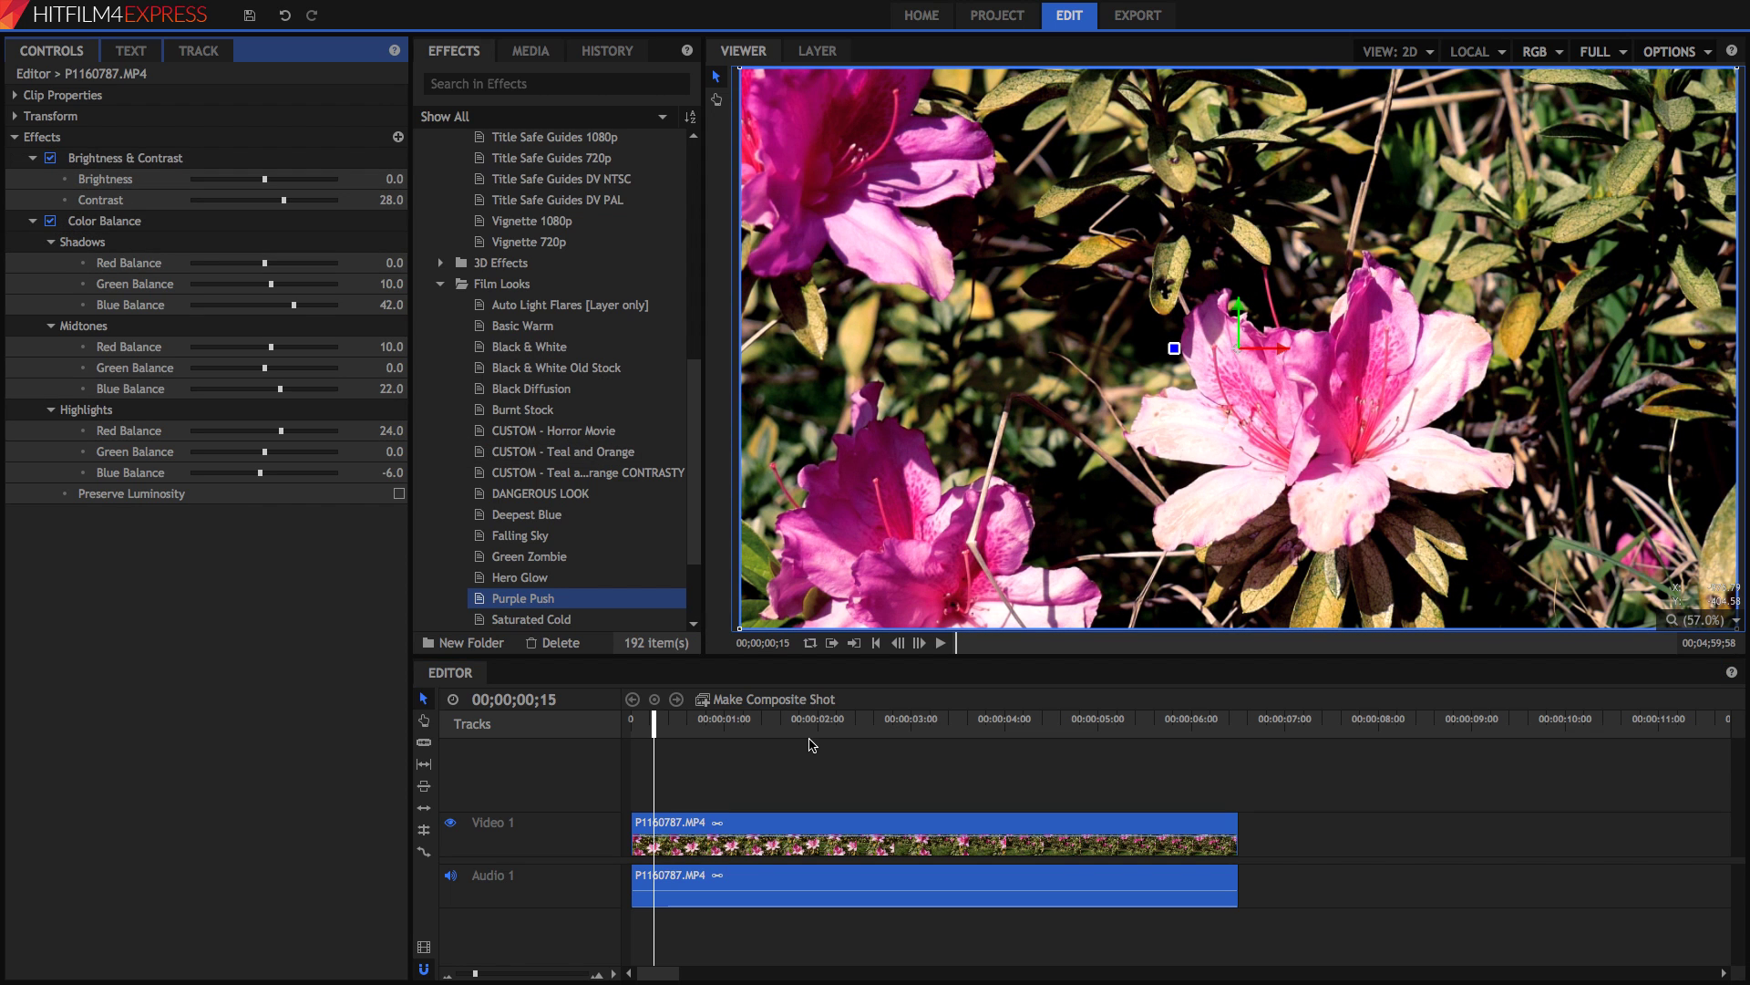
Scrub ahead to check the grade, then collapse and select both effects
{"action": "left_click", "coordinate": [863, 725]}
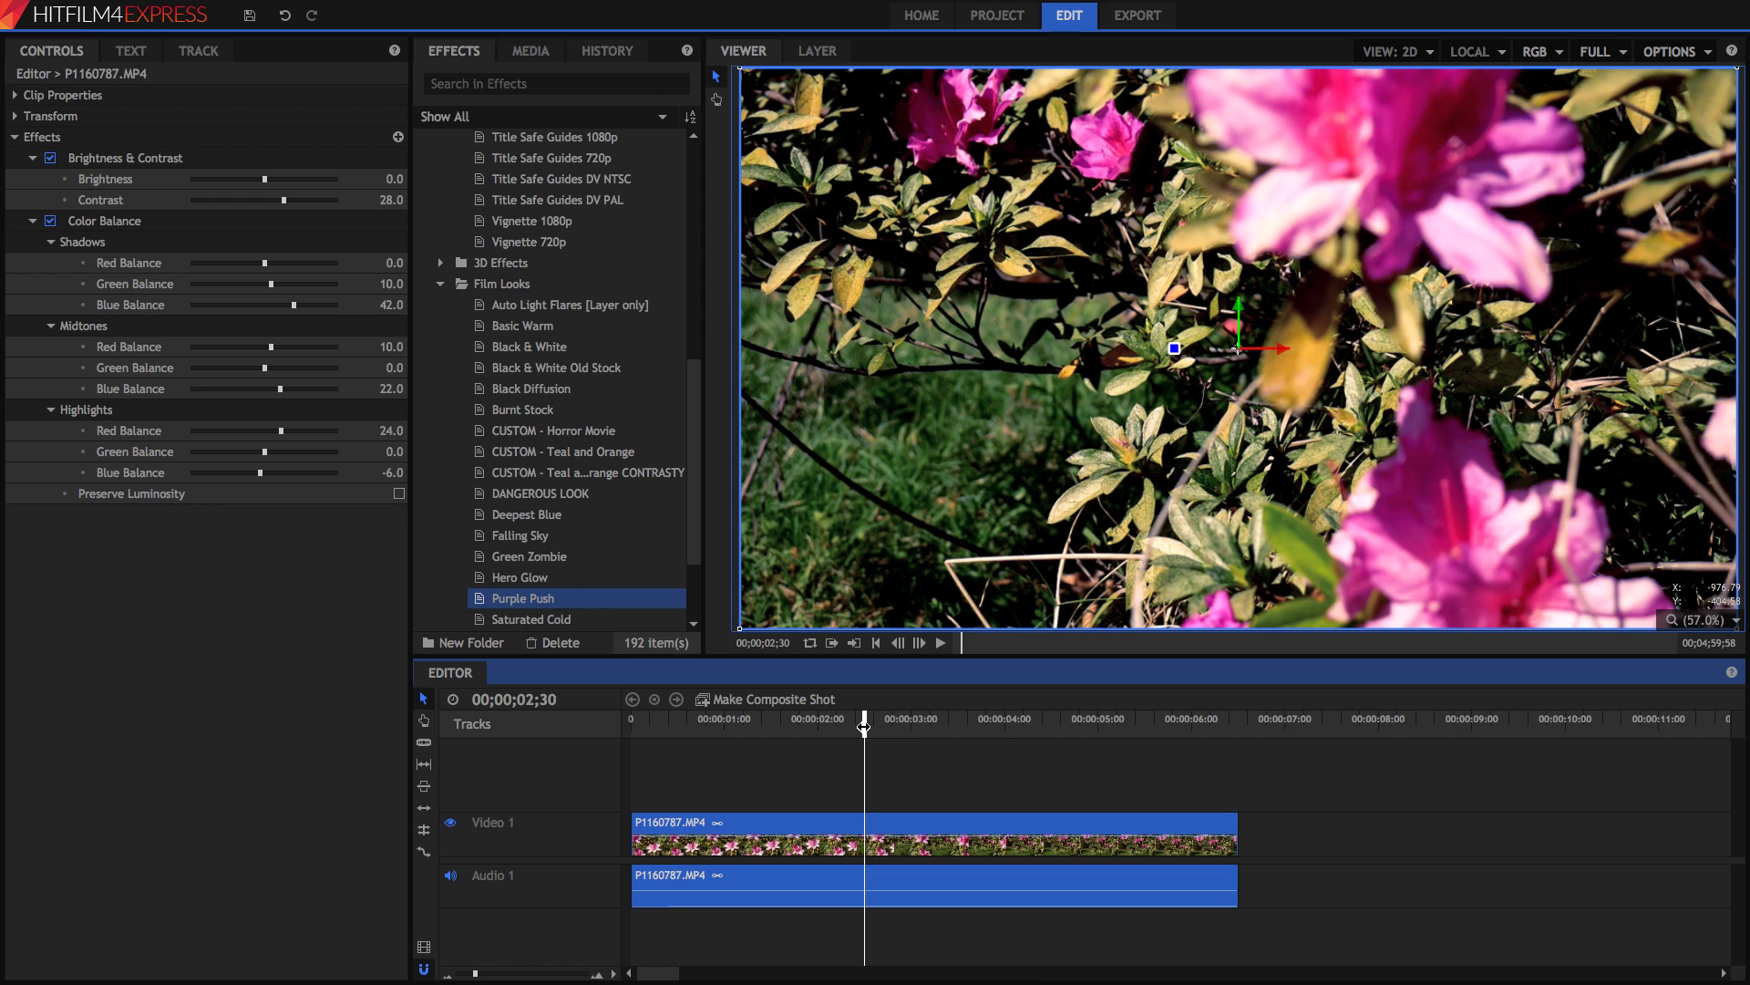
{"action": "left_click_drag", "start_coordinate": [863, 726], "coordinate": [955, 684]}
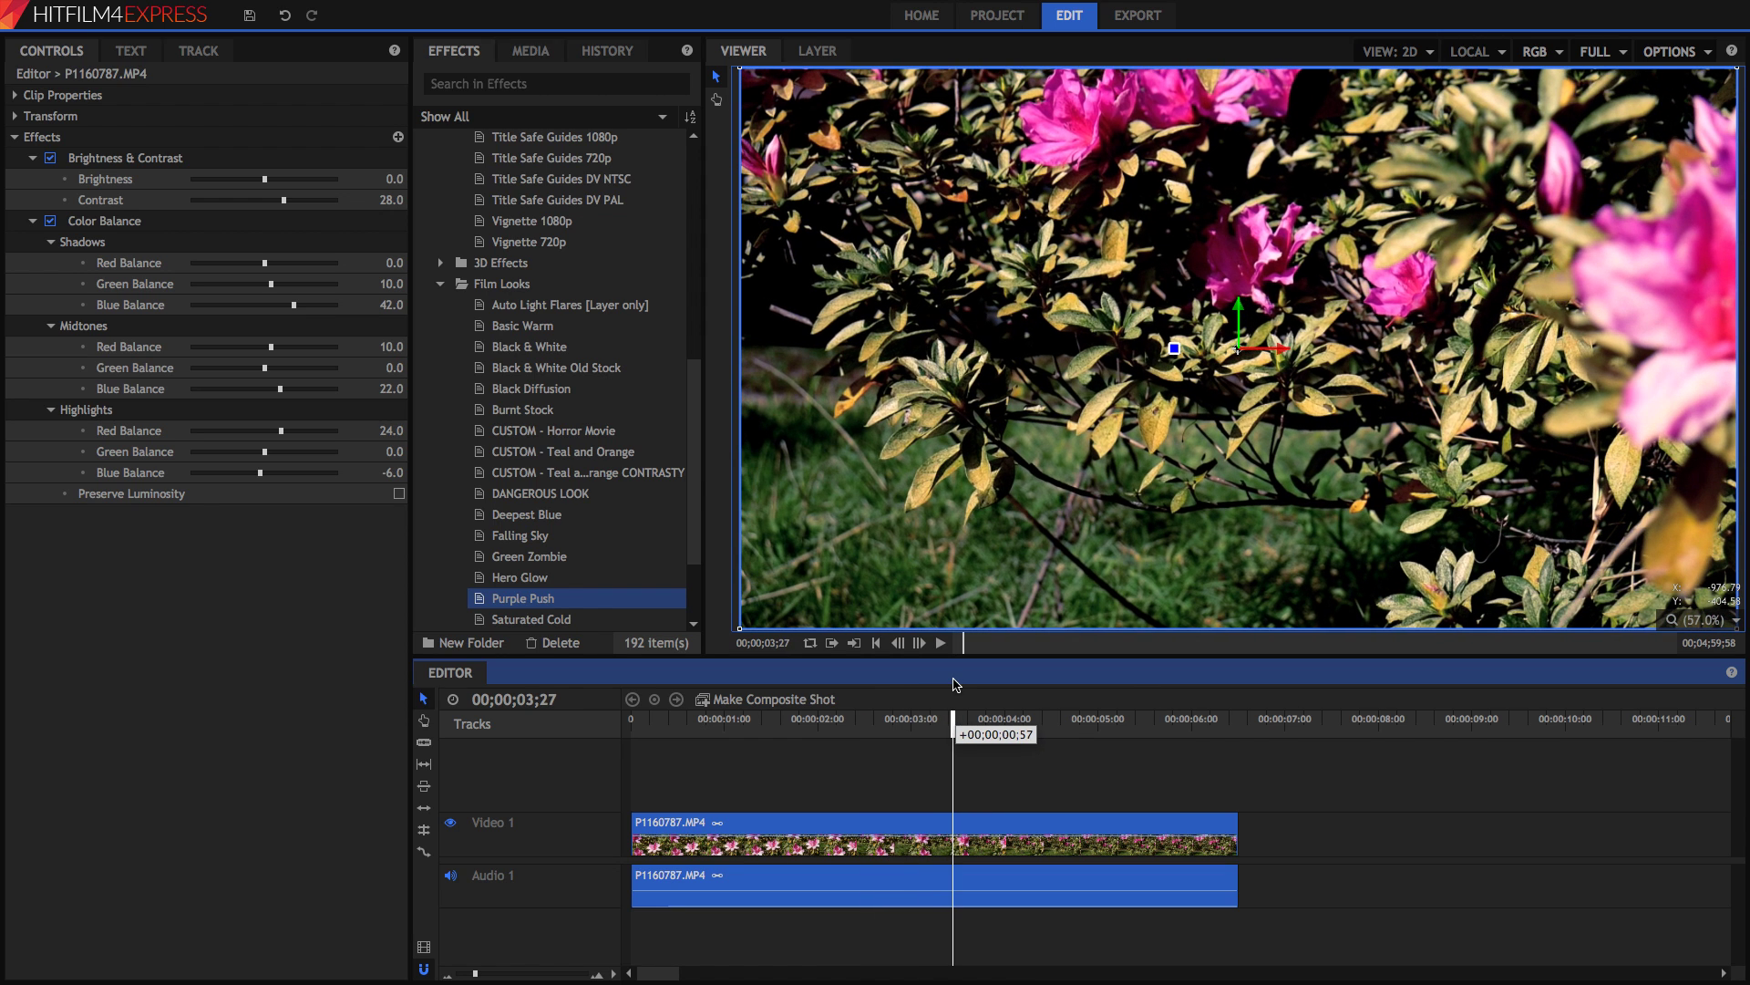
{"action": "left_click", "coordinate": [117, 158]}
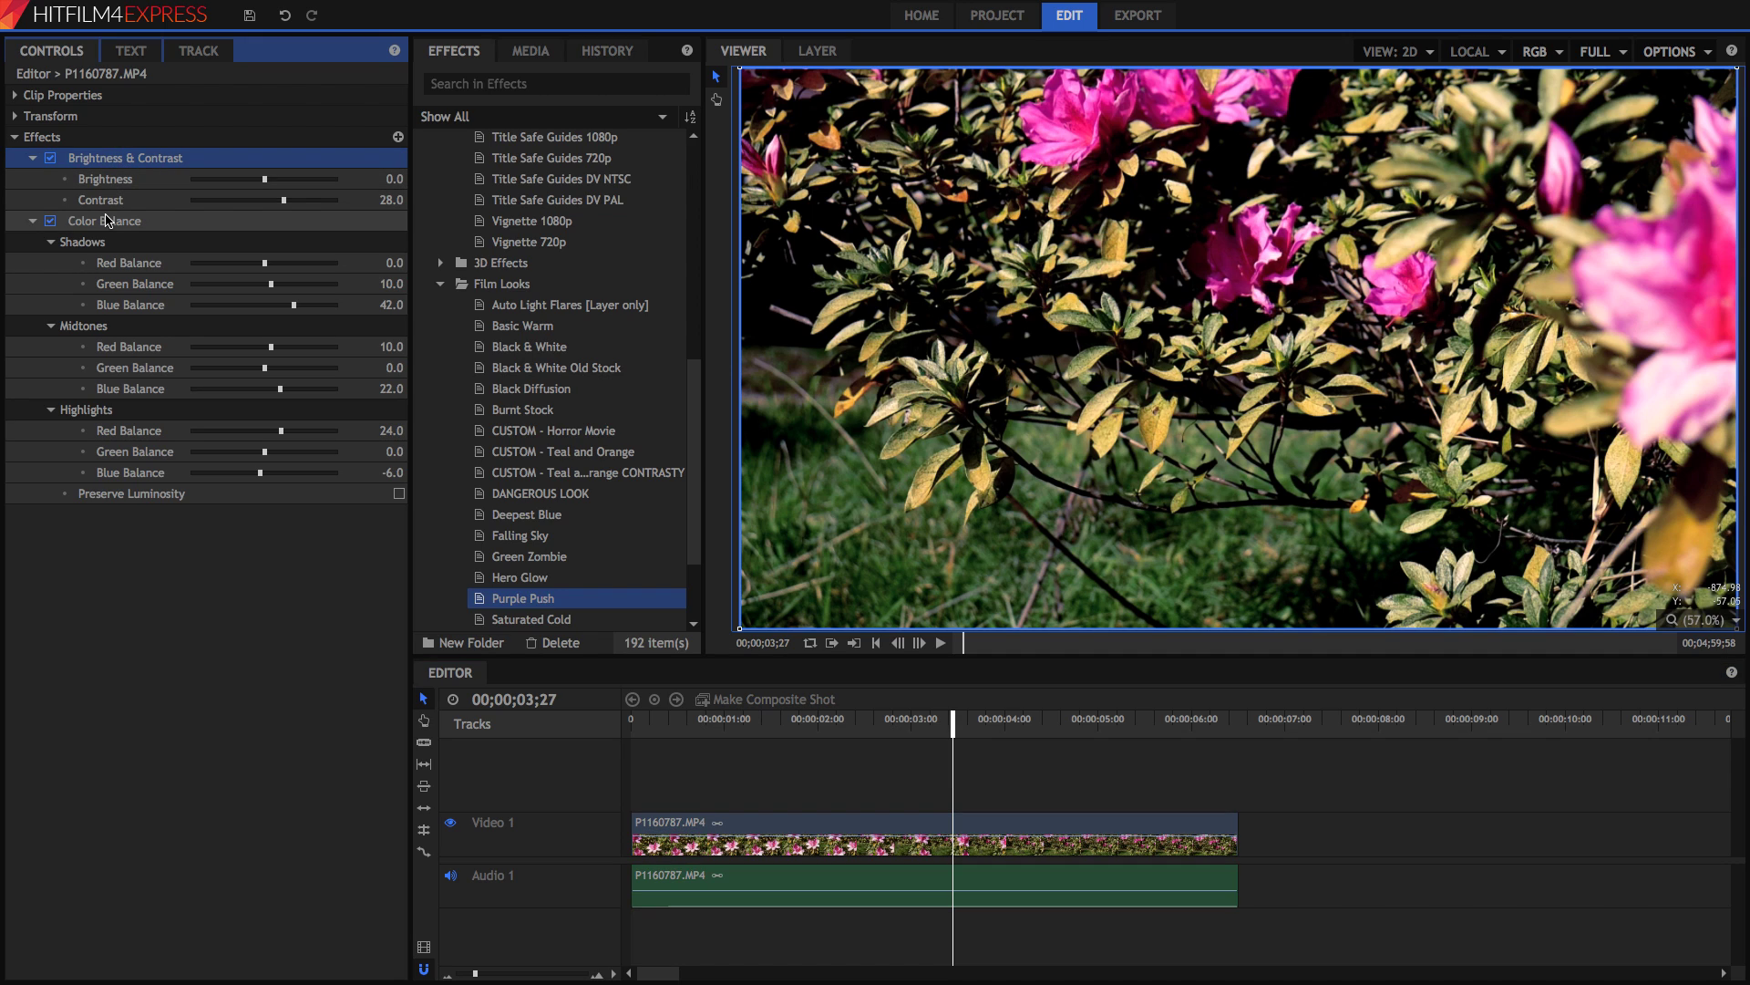
{"action": "left_click", "coordinate": [31, 220]}
{"action": "left_click", "coordinate": [33, 158]}
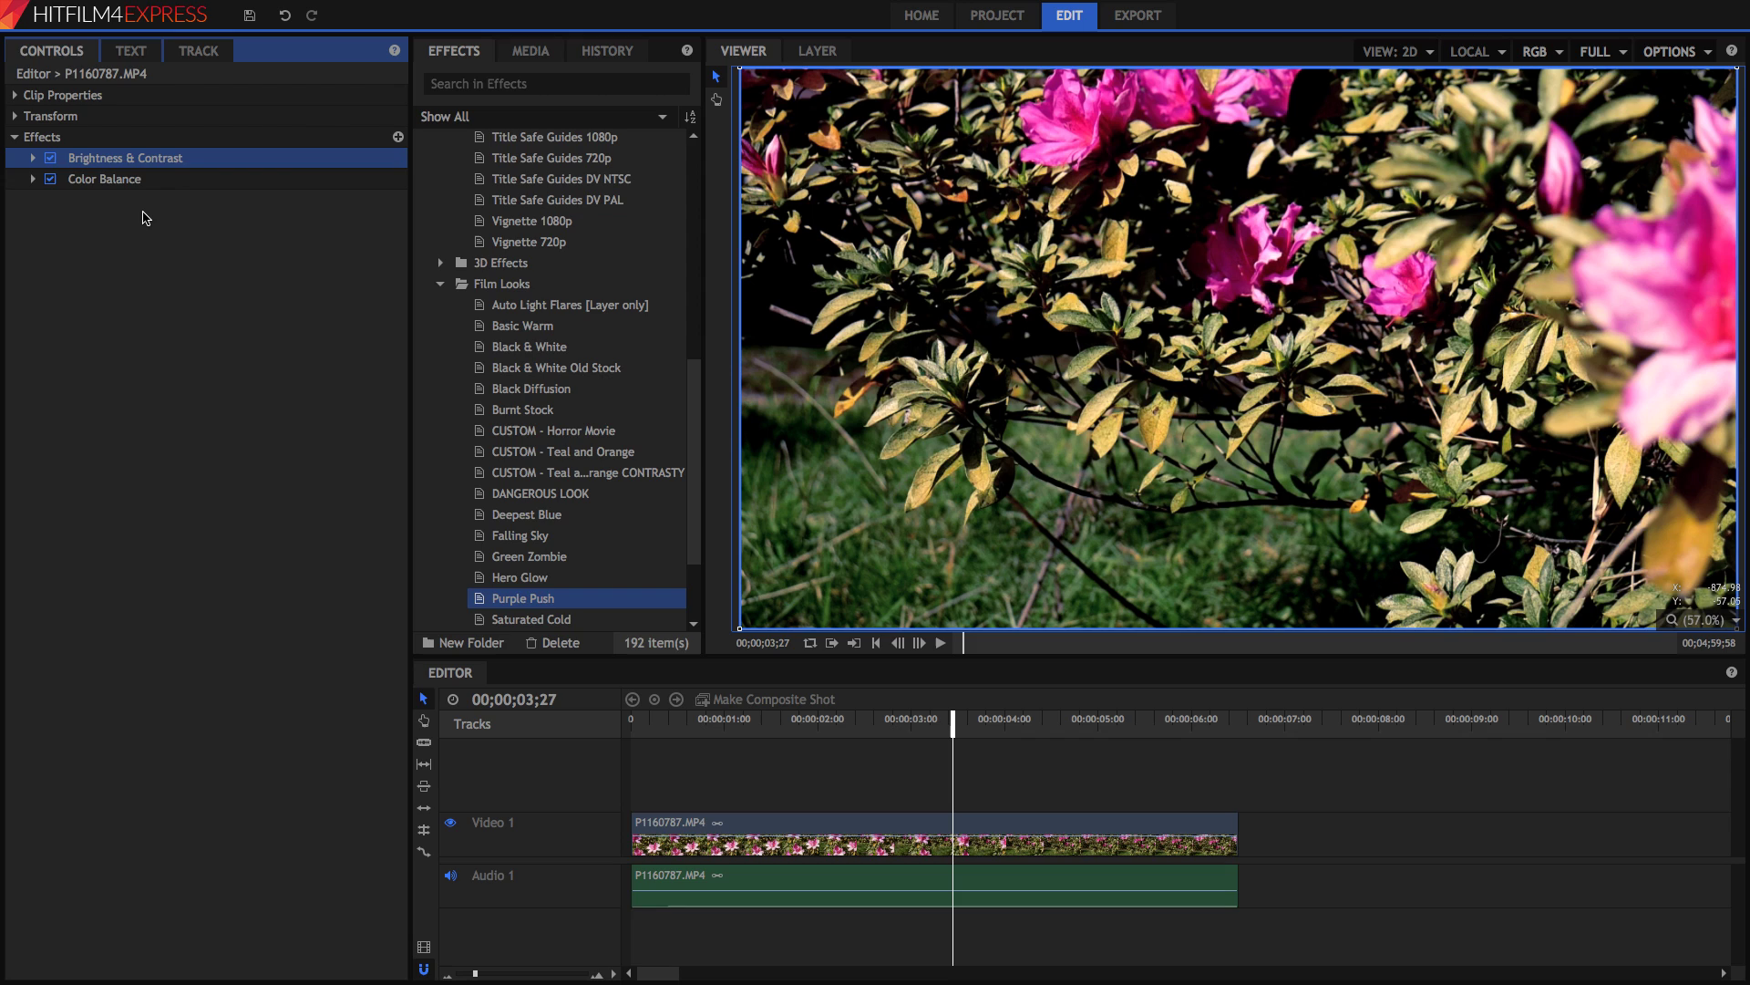
{"action": "left_click", "coordinate": [139, 183], "text": "shift"}
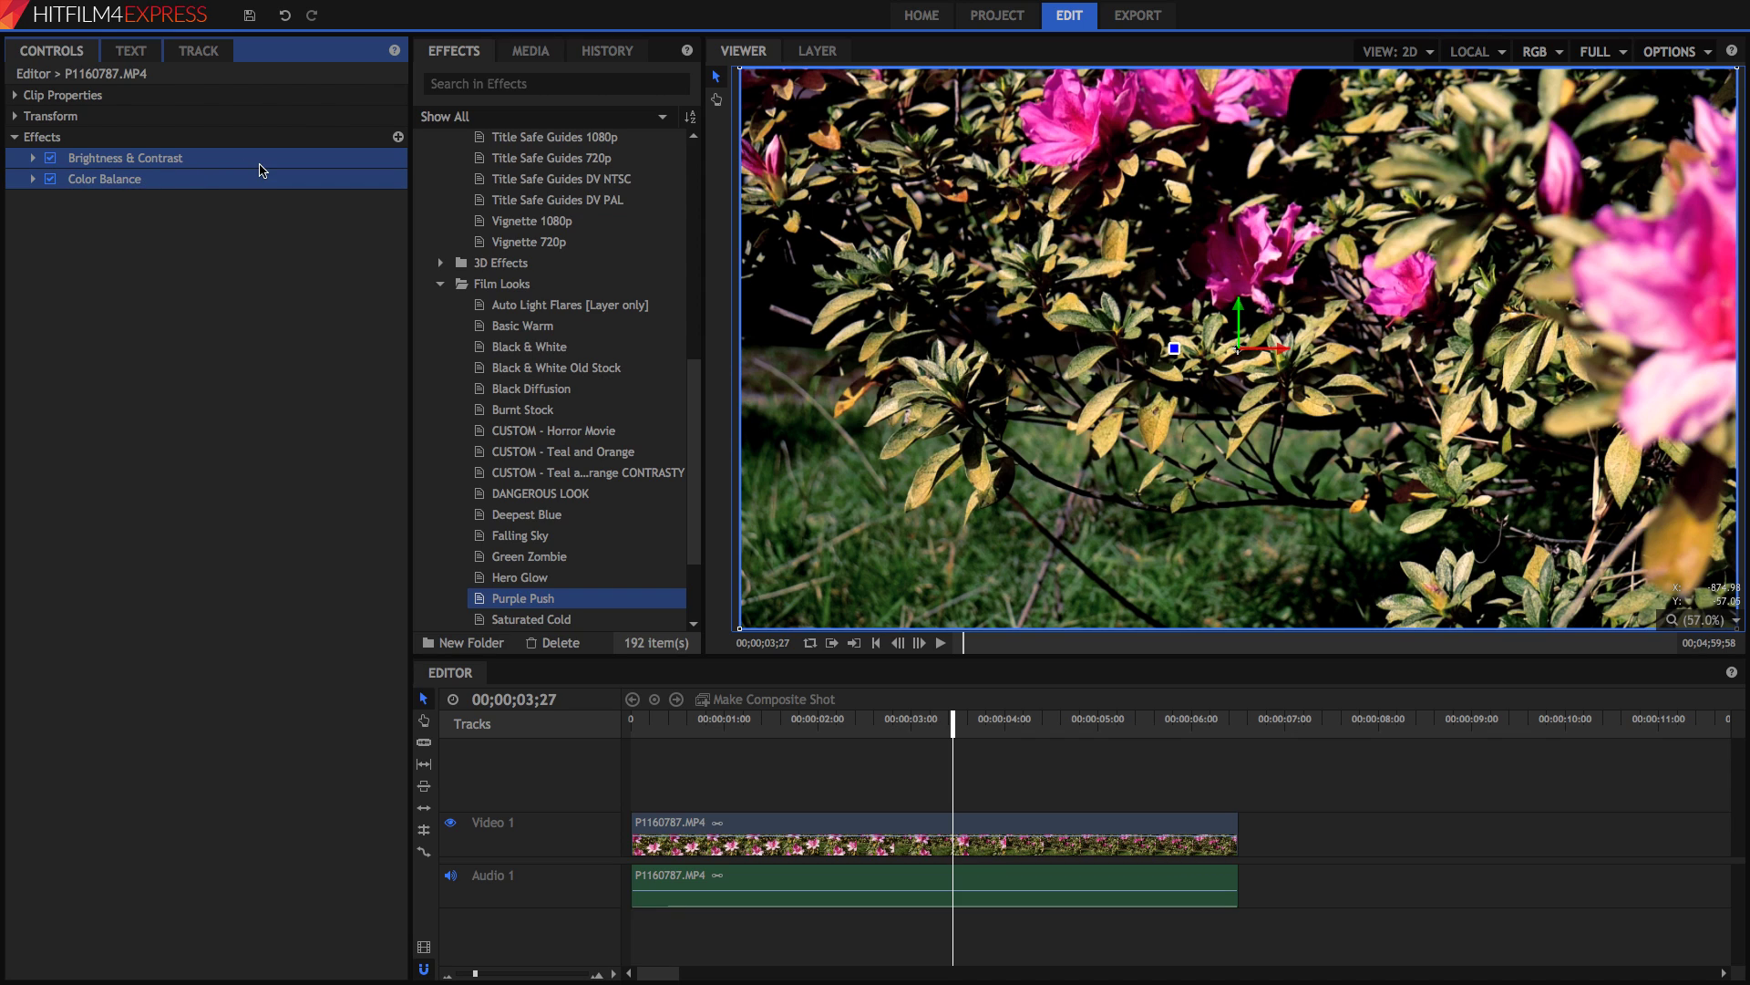
Save the two grade effects as a preset named 'Flower grade' in the Film Looks folder
{"action": "right_click", "coordinate": [159, 167]}
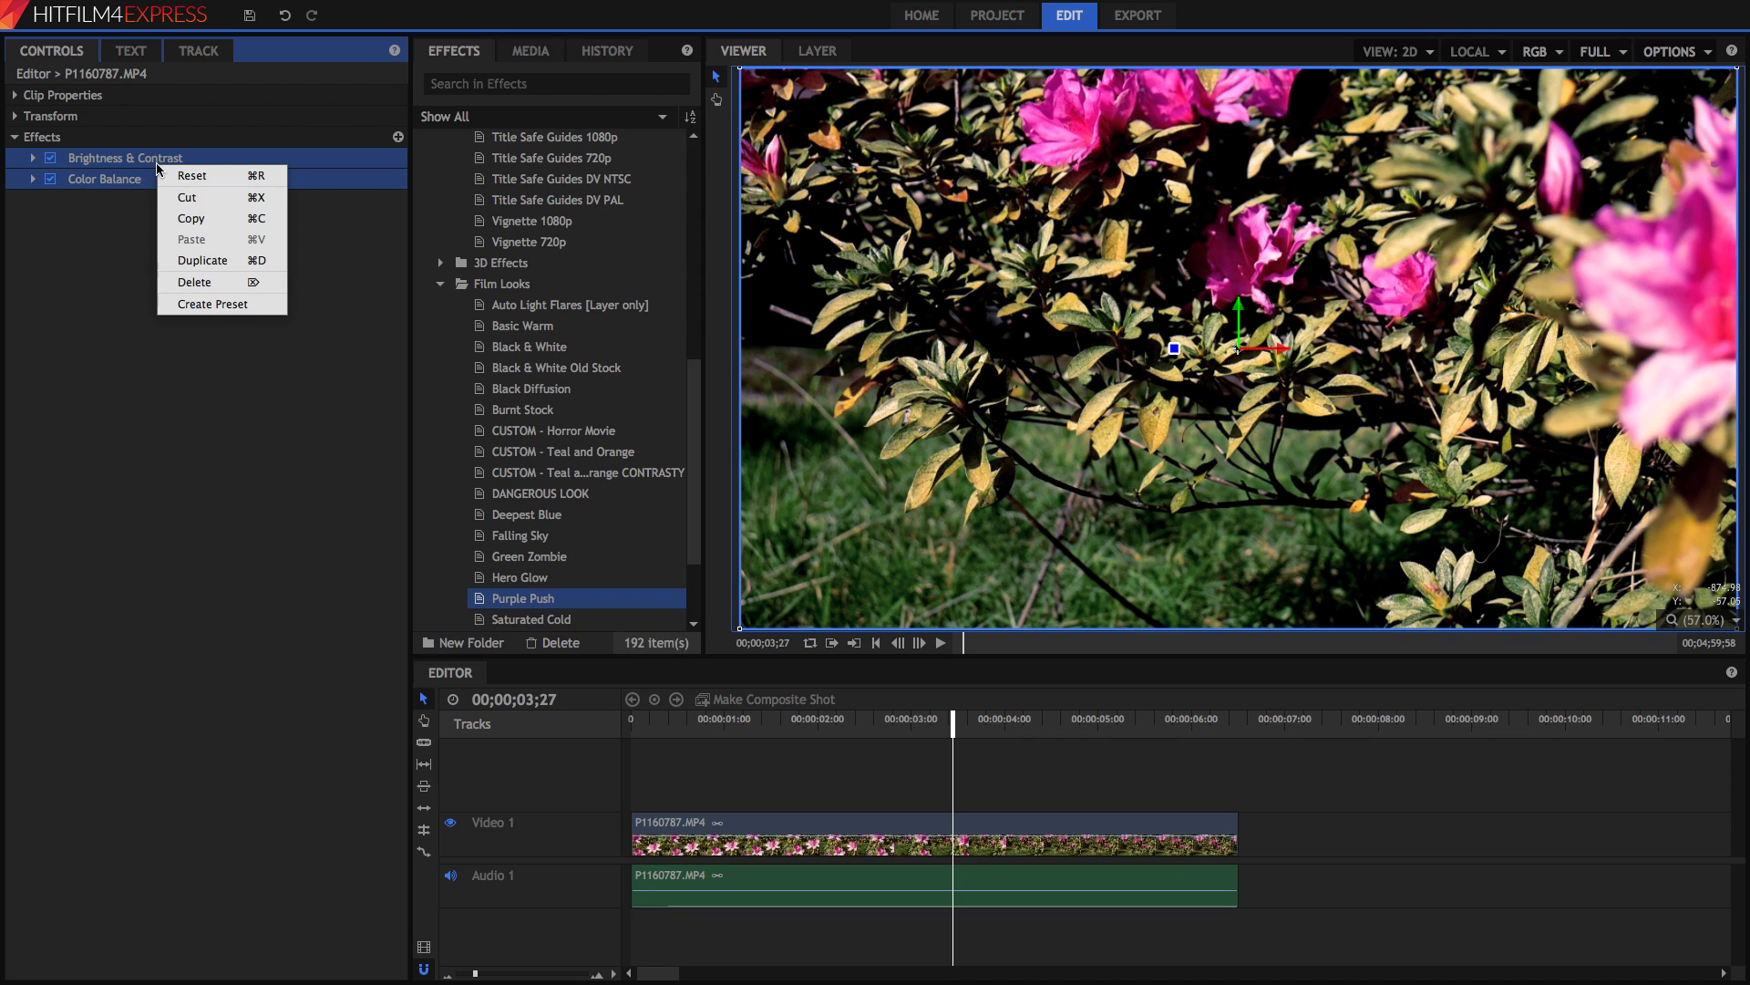
{"action": "left_click", "coordinate": [201, 305]}
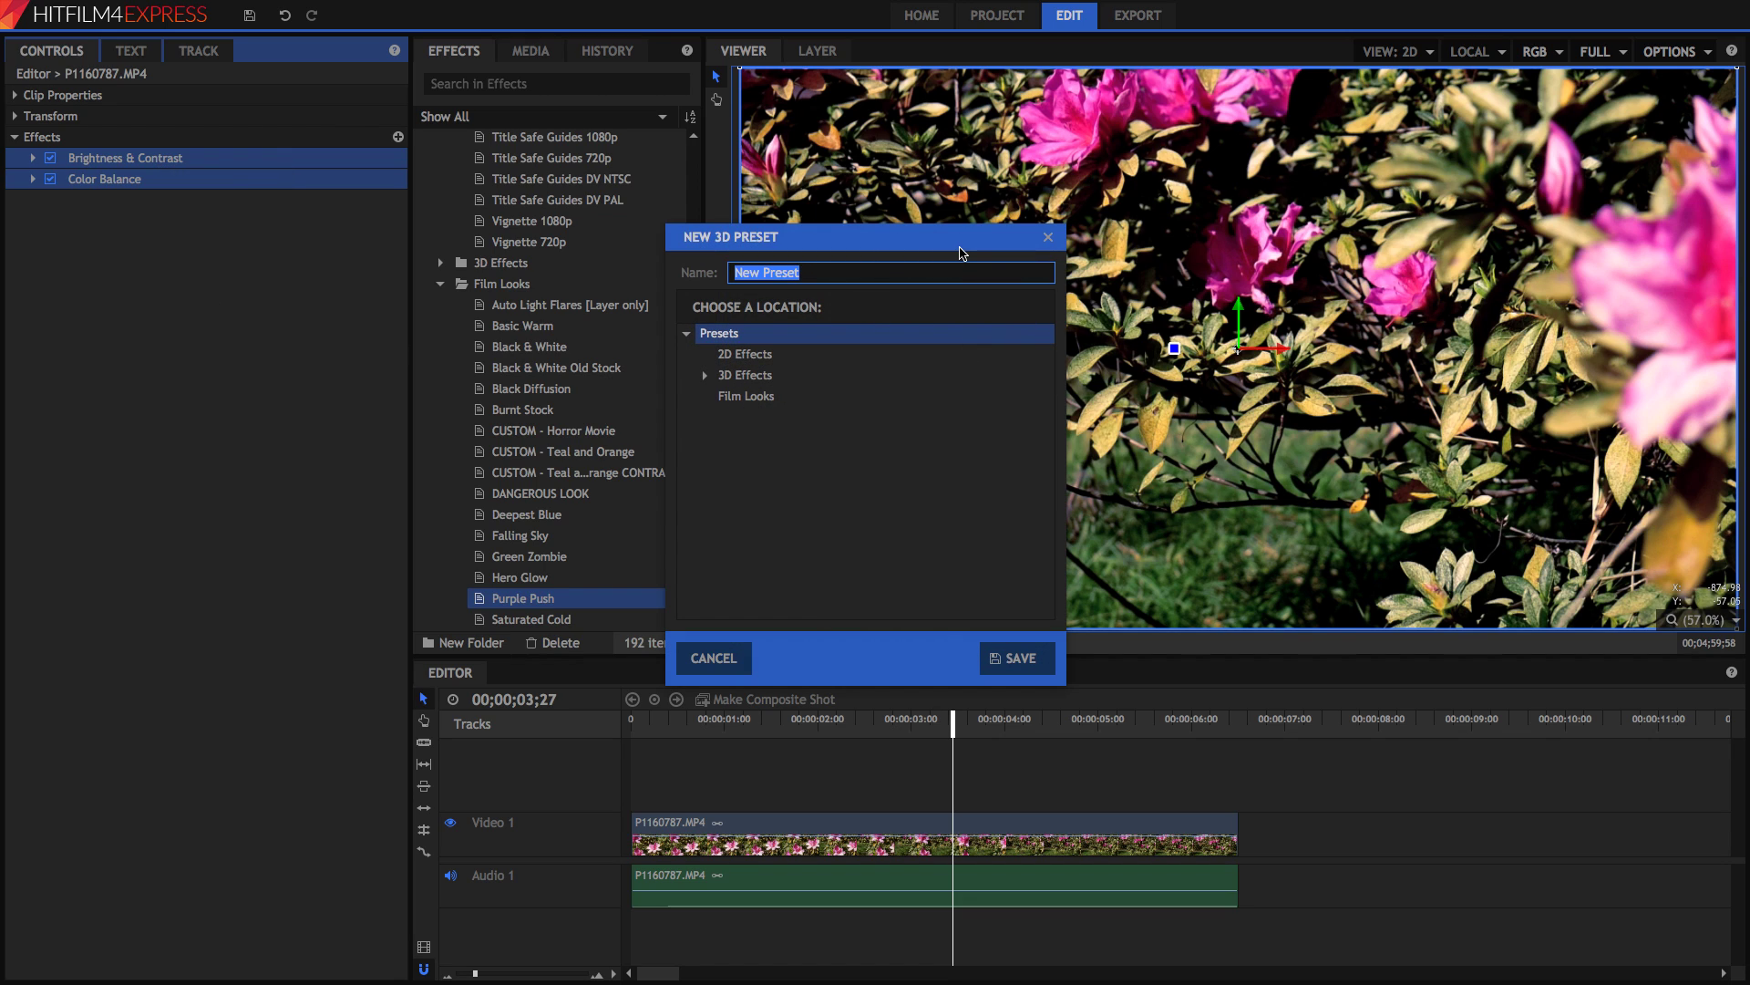
{"action": "type", "text": "Flower grade"}
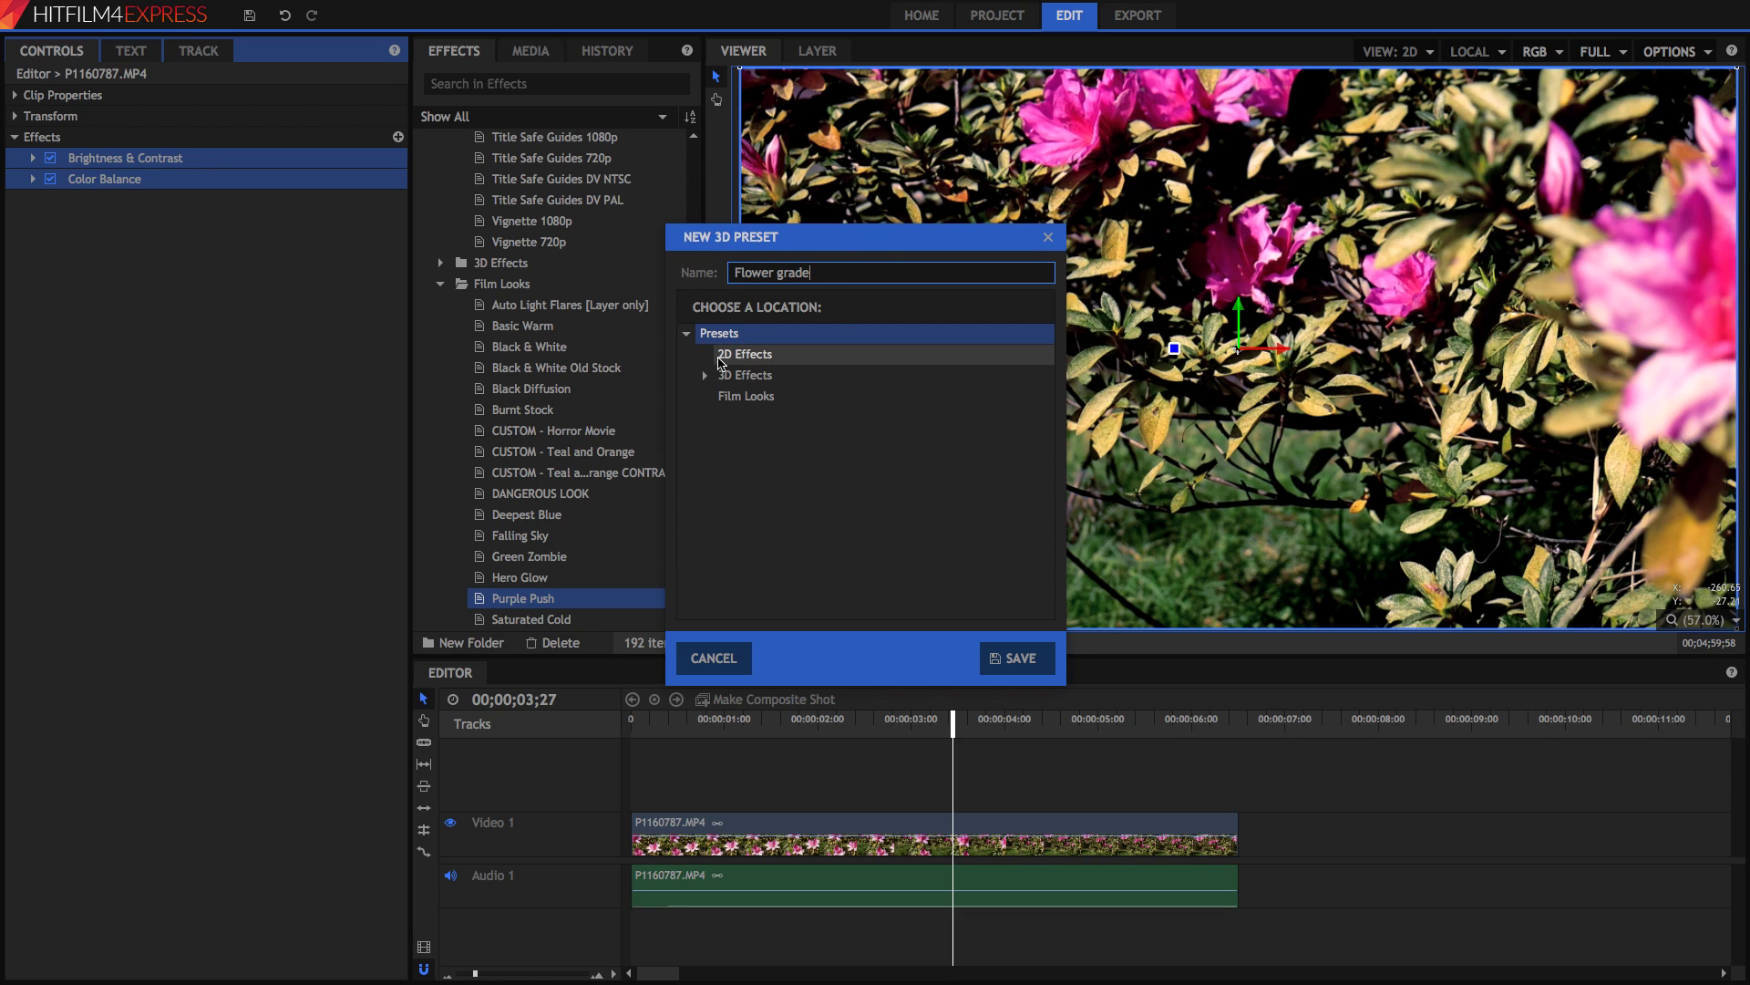
{"action": "left_click", "coordinate": [745, 398]}
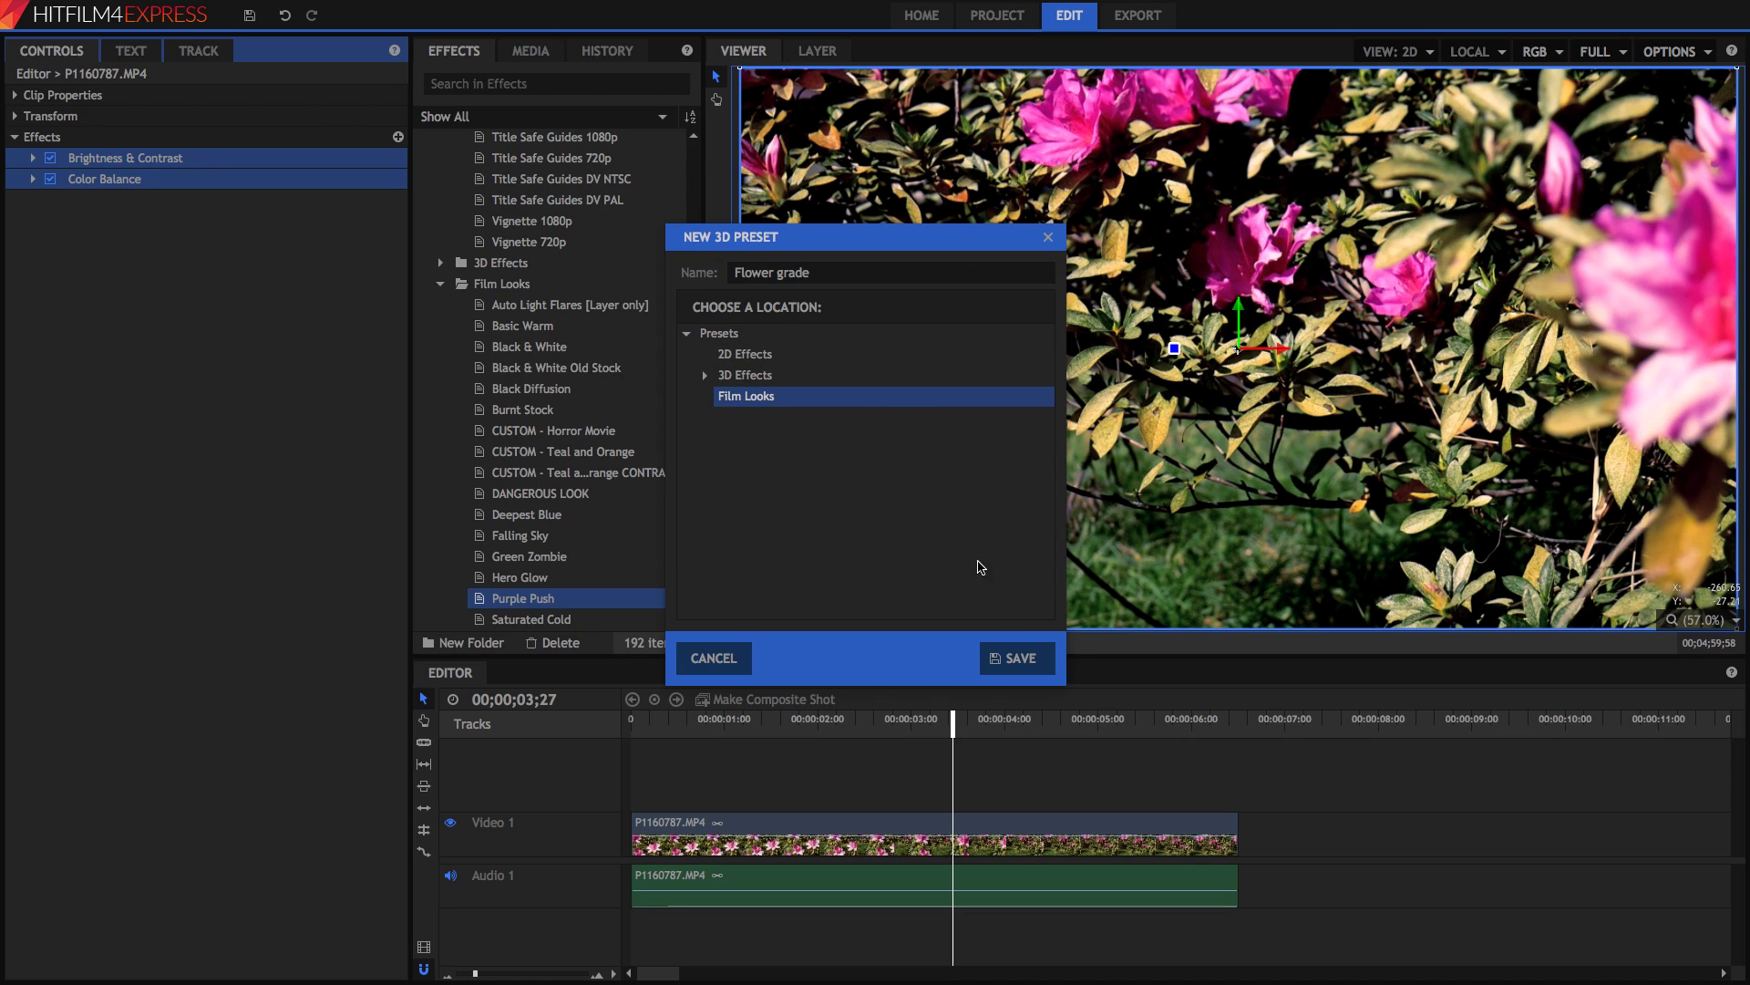
{"action": "left_click", "coordinate": [1041, 662]}
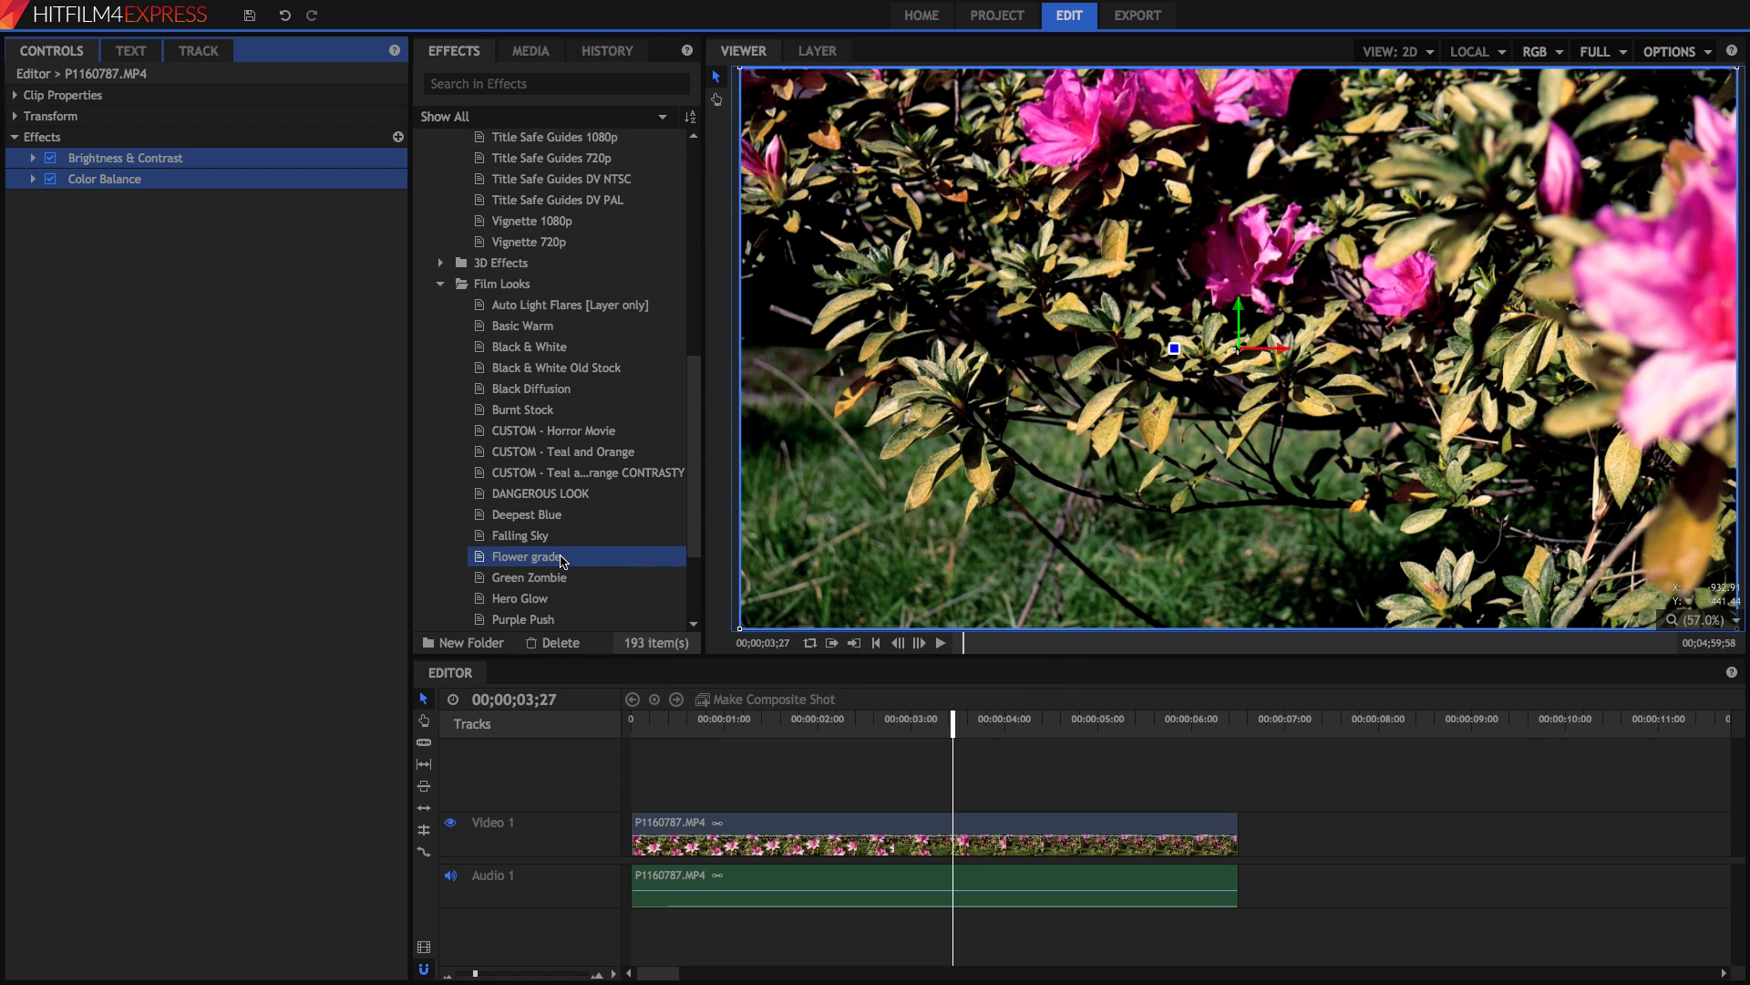
Replace the clip's two effects with the Flower grade preset and scrub to check the grade
{"action": "left_click", "coordinate": [826, 823]}
{"action": "left_click", "coordinate": [204, 161]}
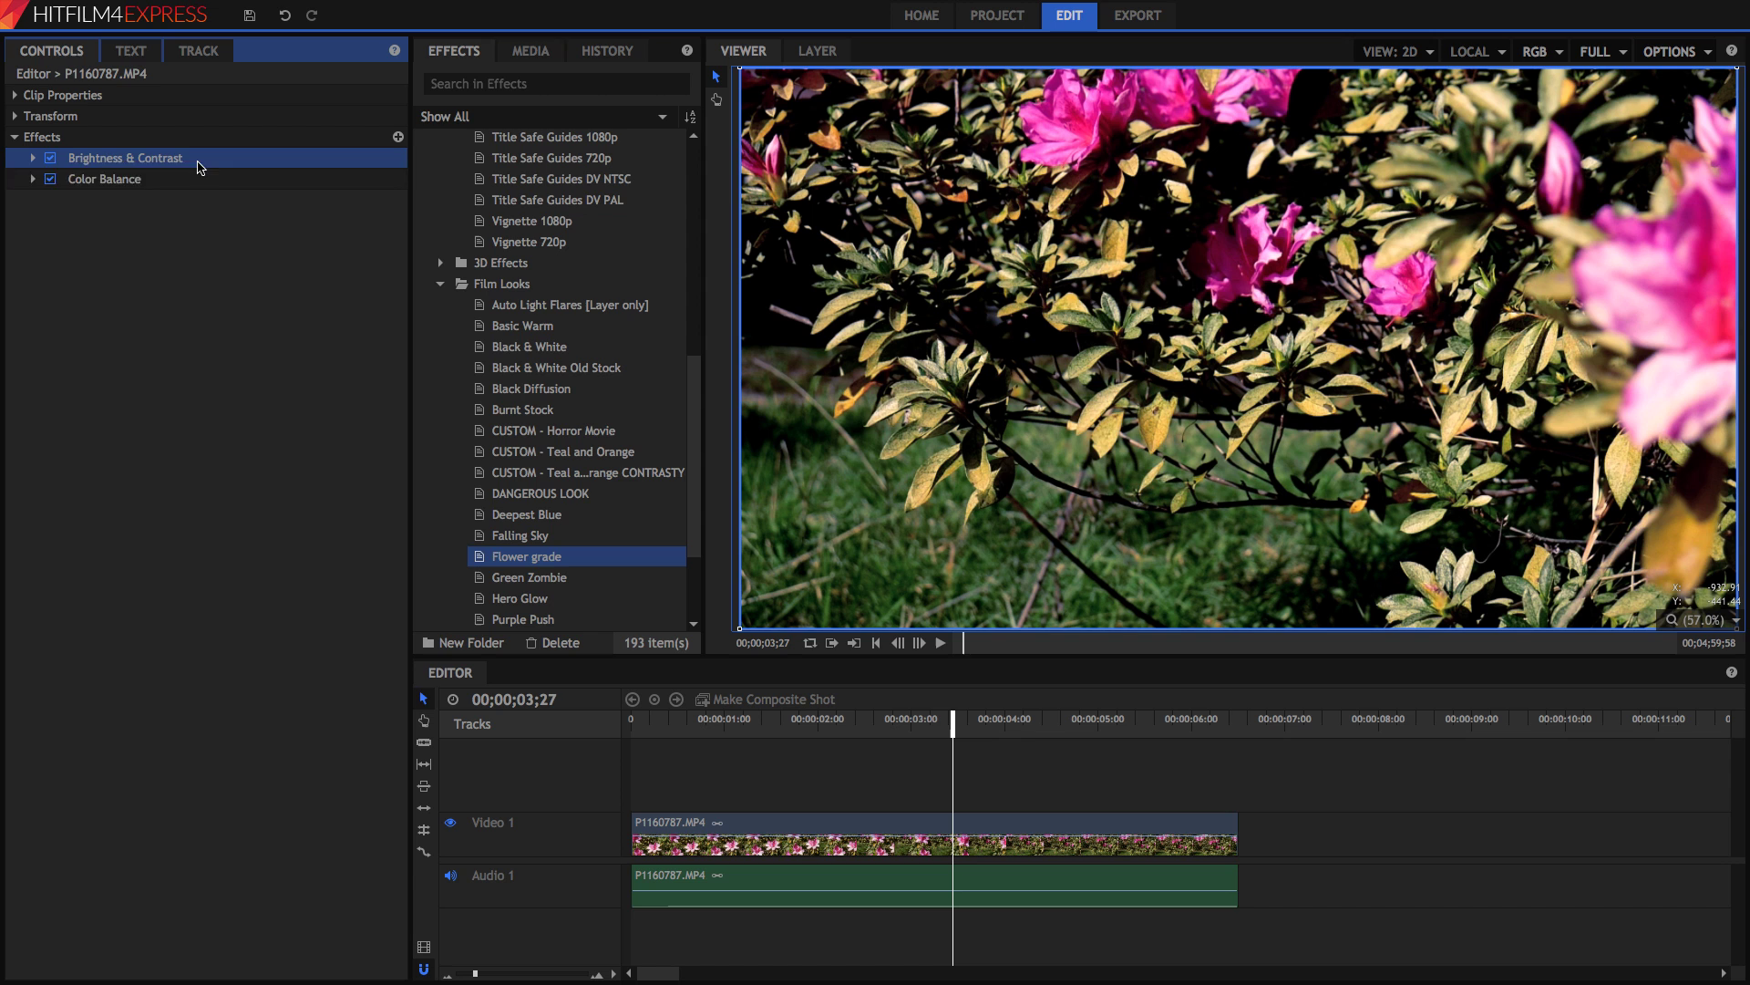
{"action": "left_click", "coordinate": [204, 181], "text": "shift"}
{"action": "key", "text": "Delete"}
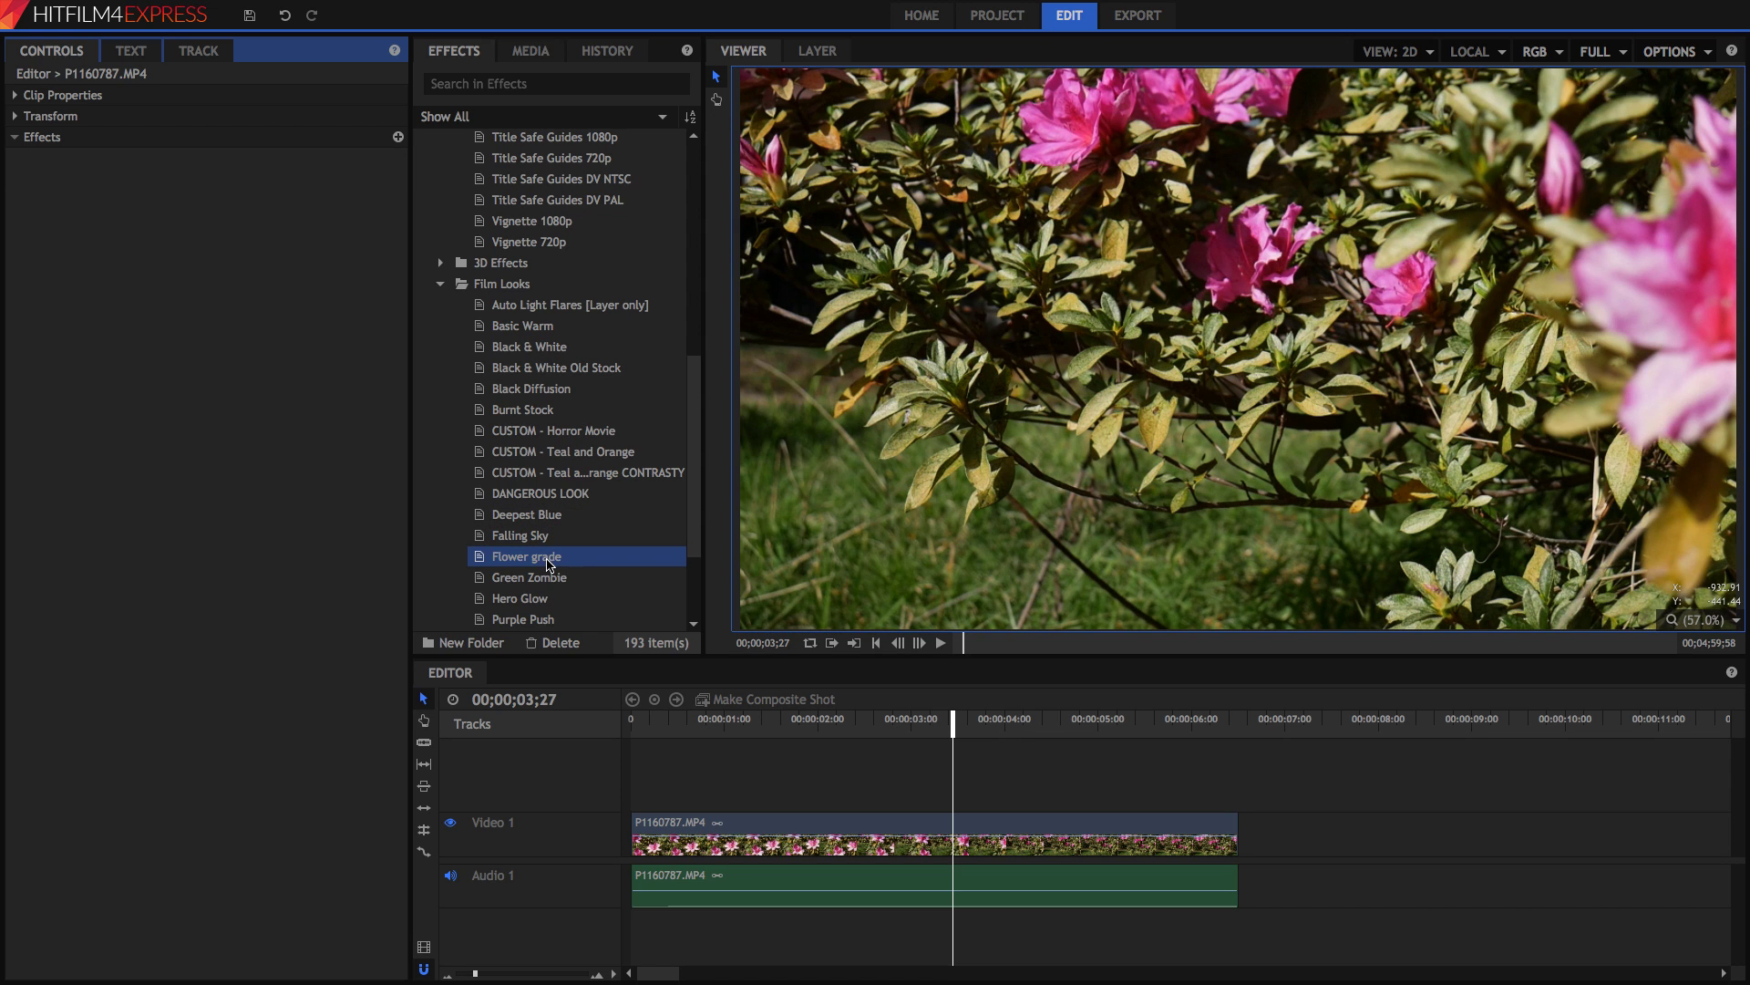
{"action": "left_click_drag", "start_coordinate": [547, 558], "coordinate": [775, 819]}
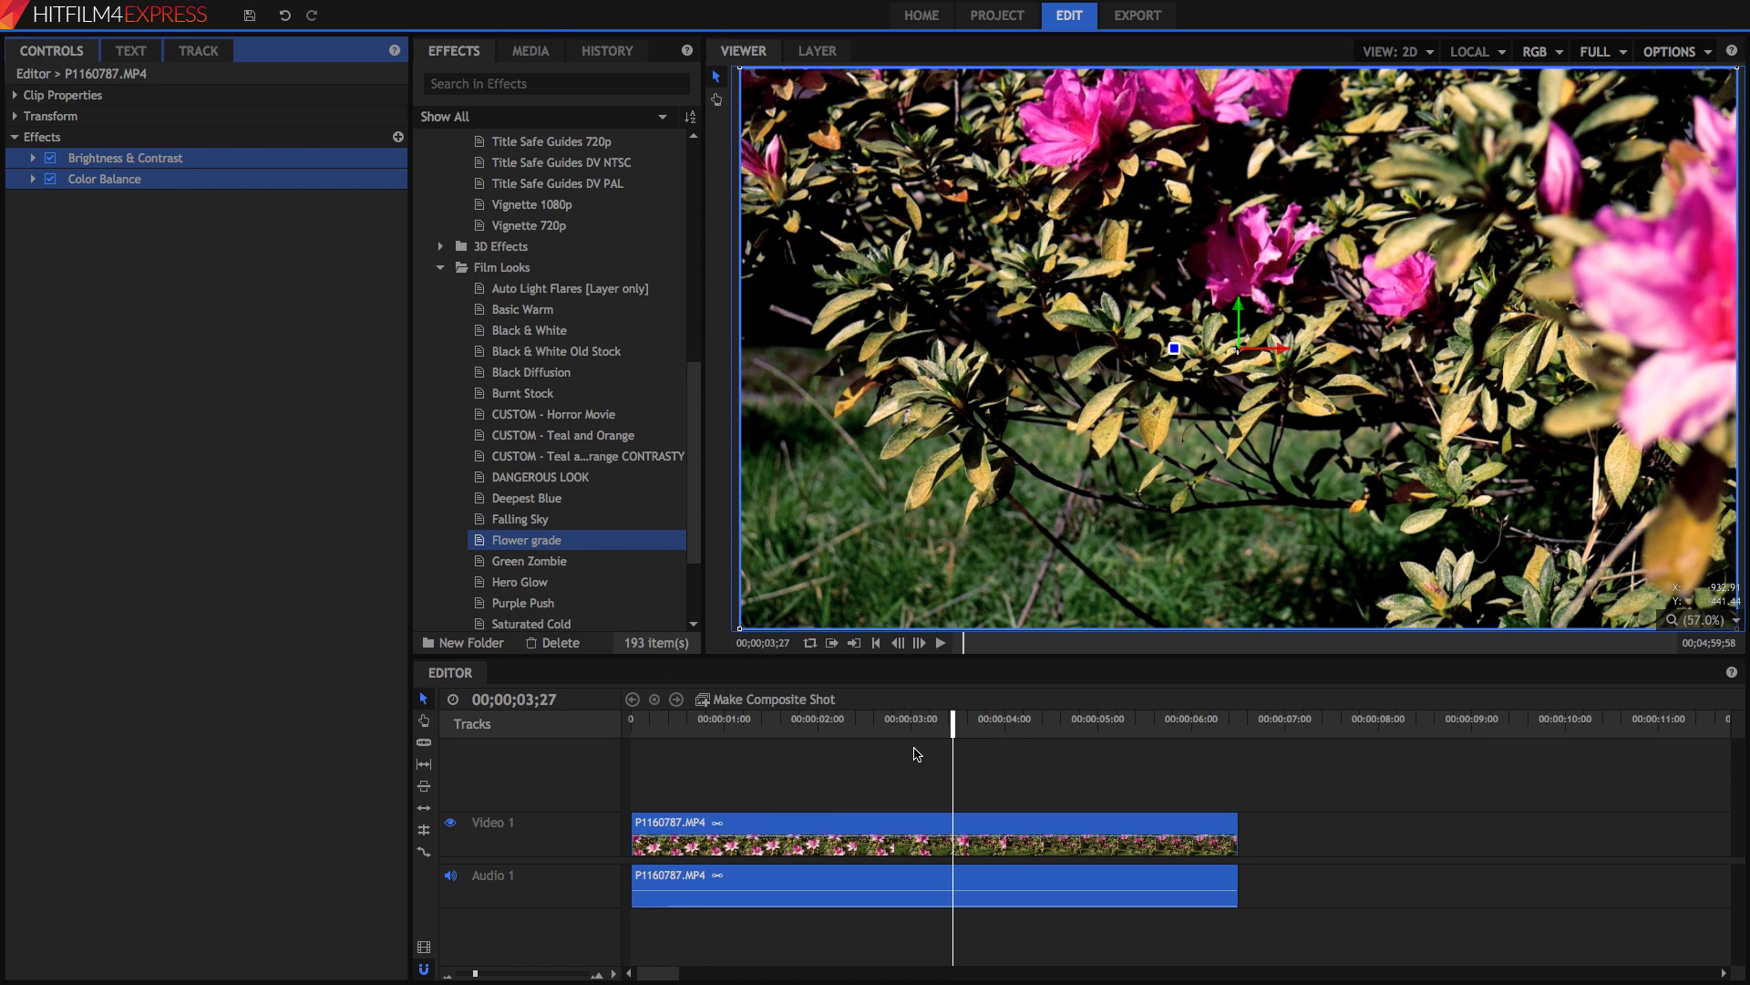
{"action": "left_click_drag", "start_coordinate": [892, 722], "coordinate": [1005, 727]}
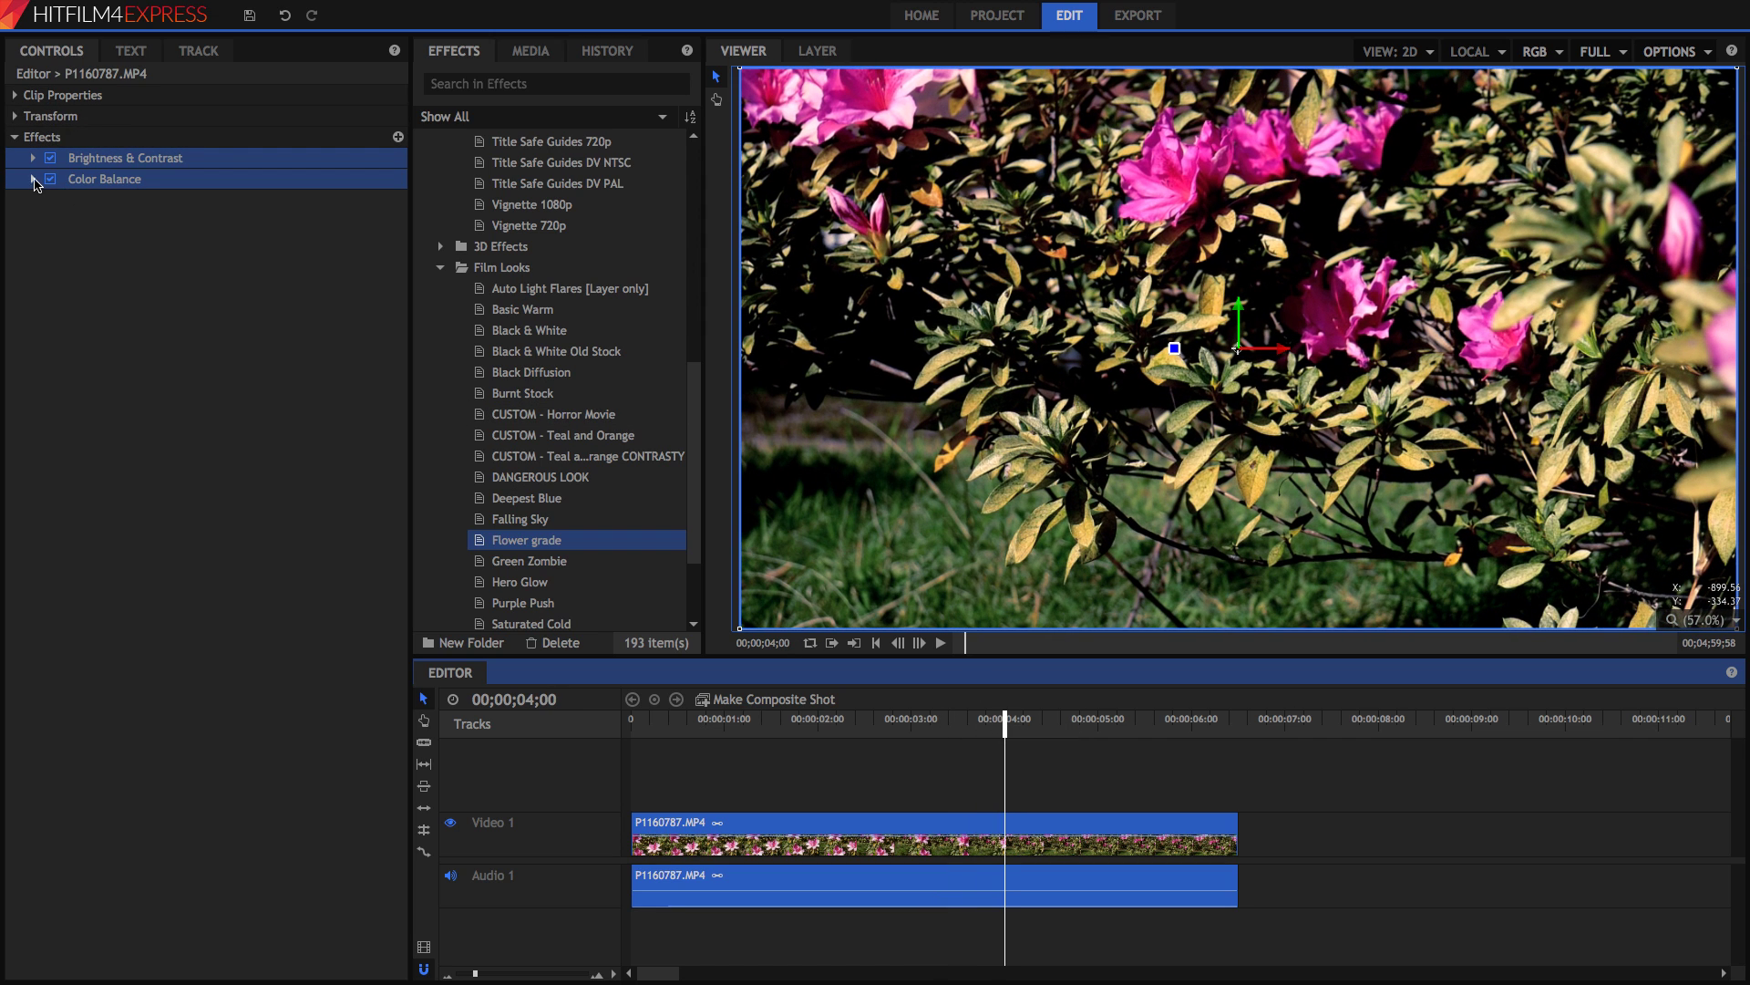
{"action": "left_click", "coordinate": [33, 178]}
{"action": "left_click", "coordinate": [33, 179]}
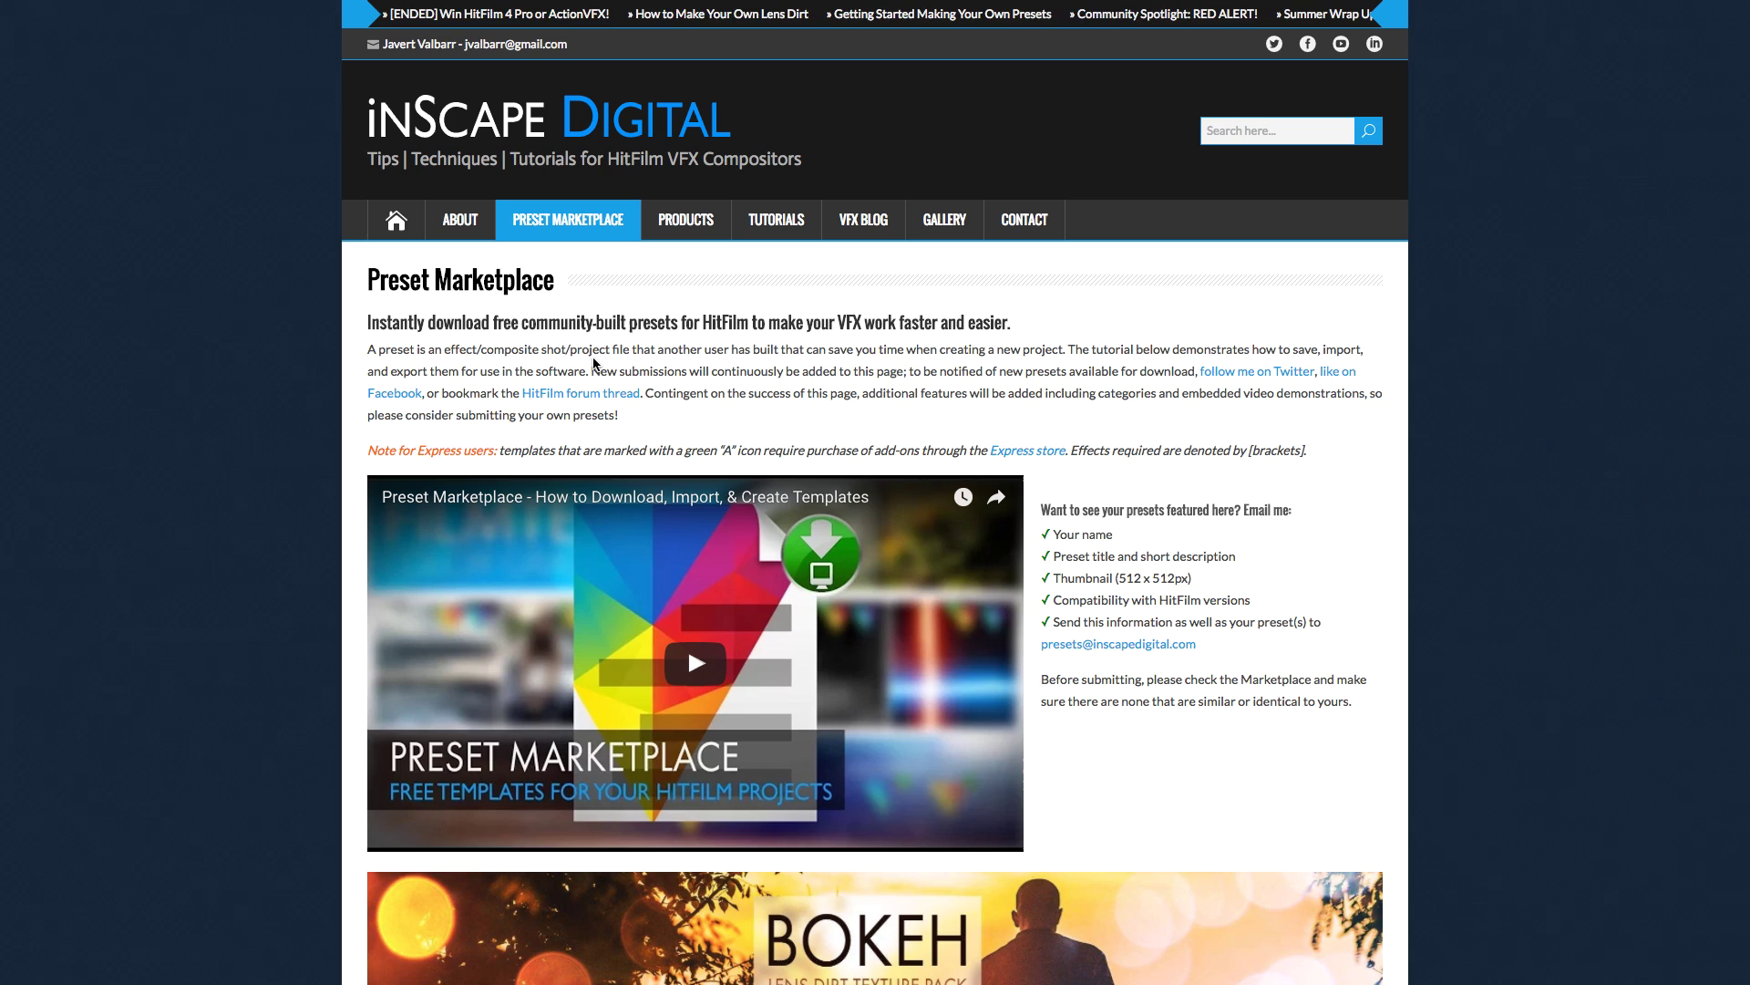
{"action": "scroll", "coordinate": [571, 366], "scroll_direction": "down", "scroll_amount": 3}
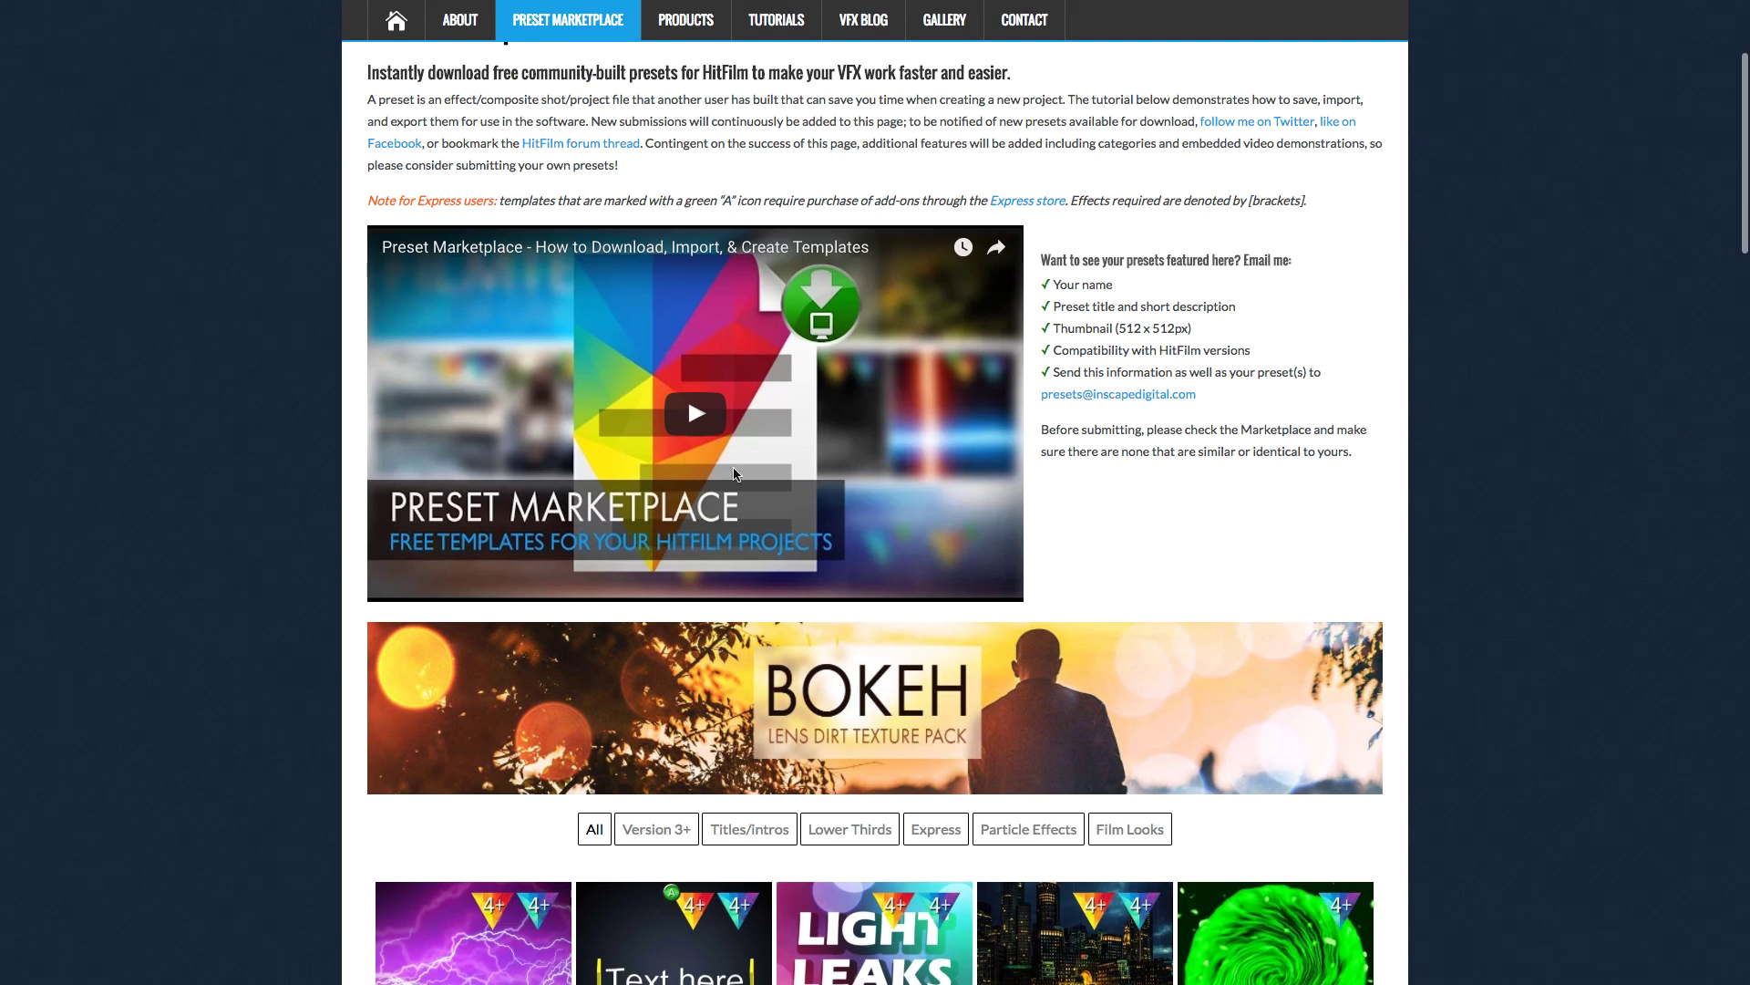
{"action": "scroll", "coordinate": [1107, 369], "scroll_direction": "down", "scroll_amount": 2}
{"action": "scroll", "coordinate": [1108, 368], "scroll_direction": "down", "scroll_amount": 8}
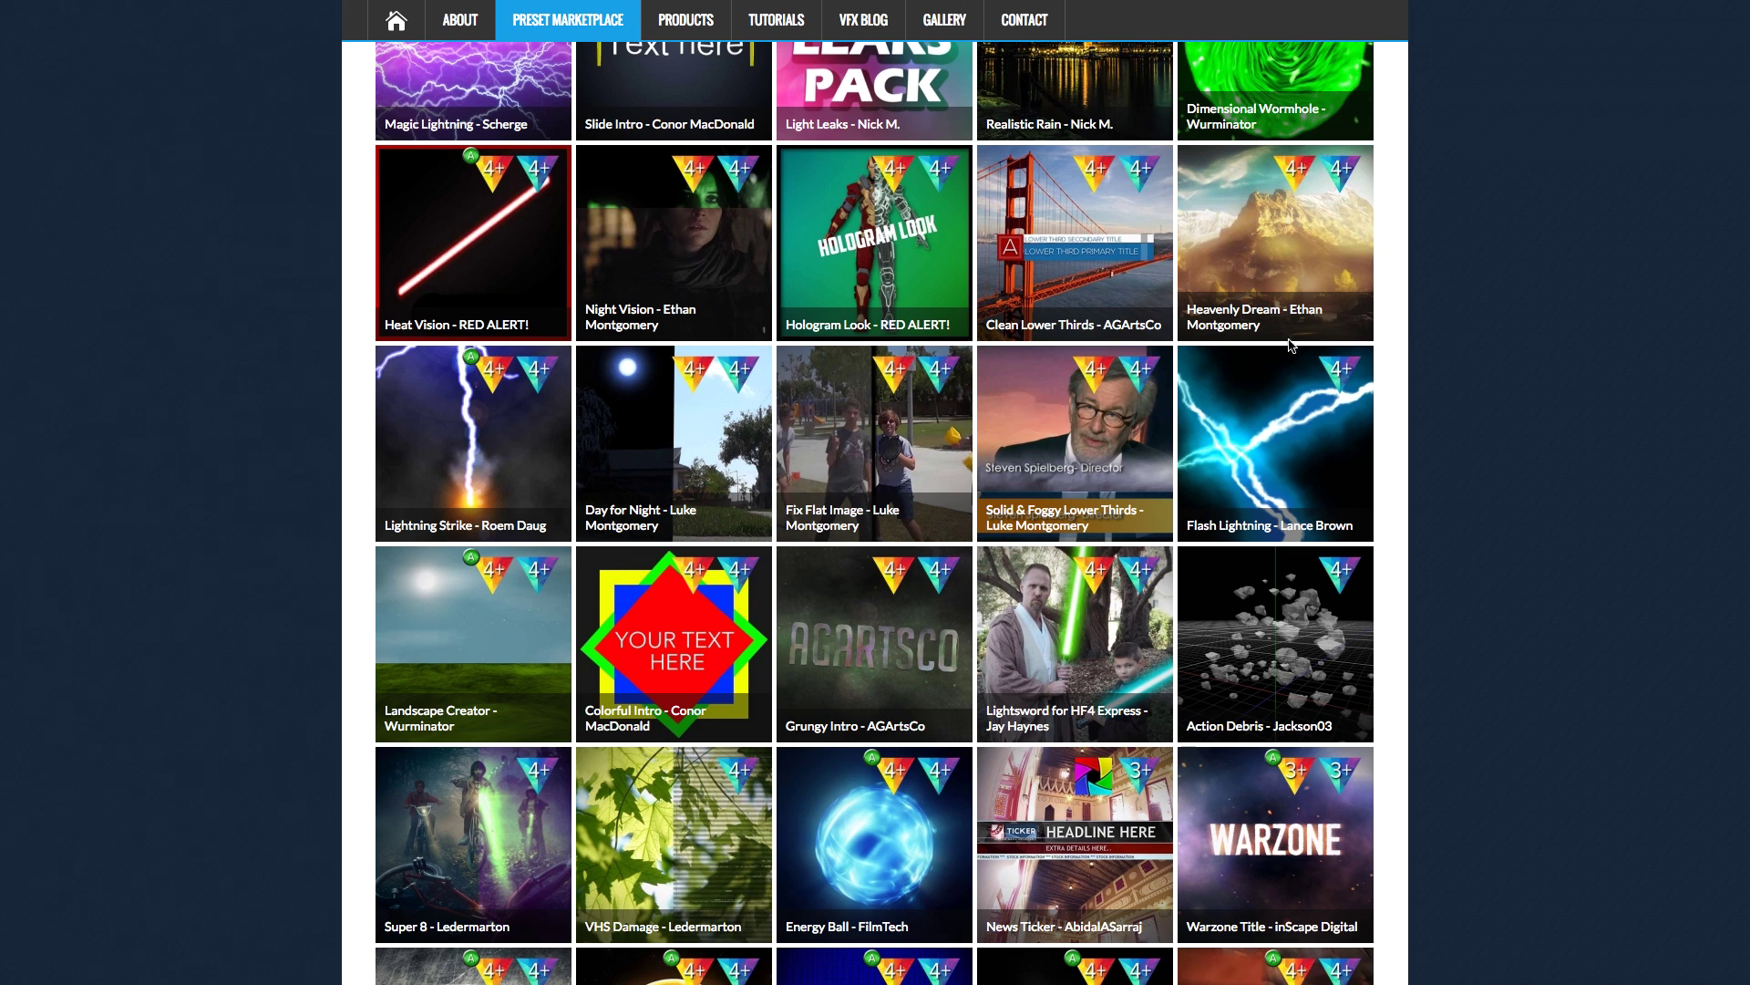
{"action": "scroll", "coordinate": [1291, 345], "scroll_direction": "up", "scroll_amount": 1}
{"action": "scroll", "coordinate": [616, 428], "scroll_direction": "down", "scroll_amount": 13}
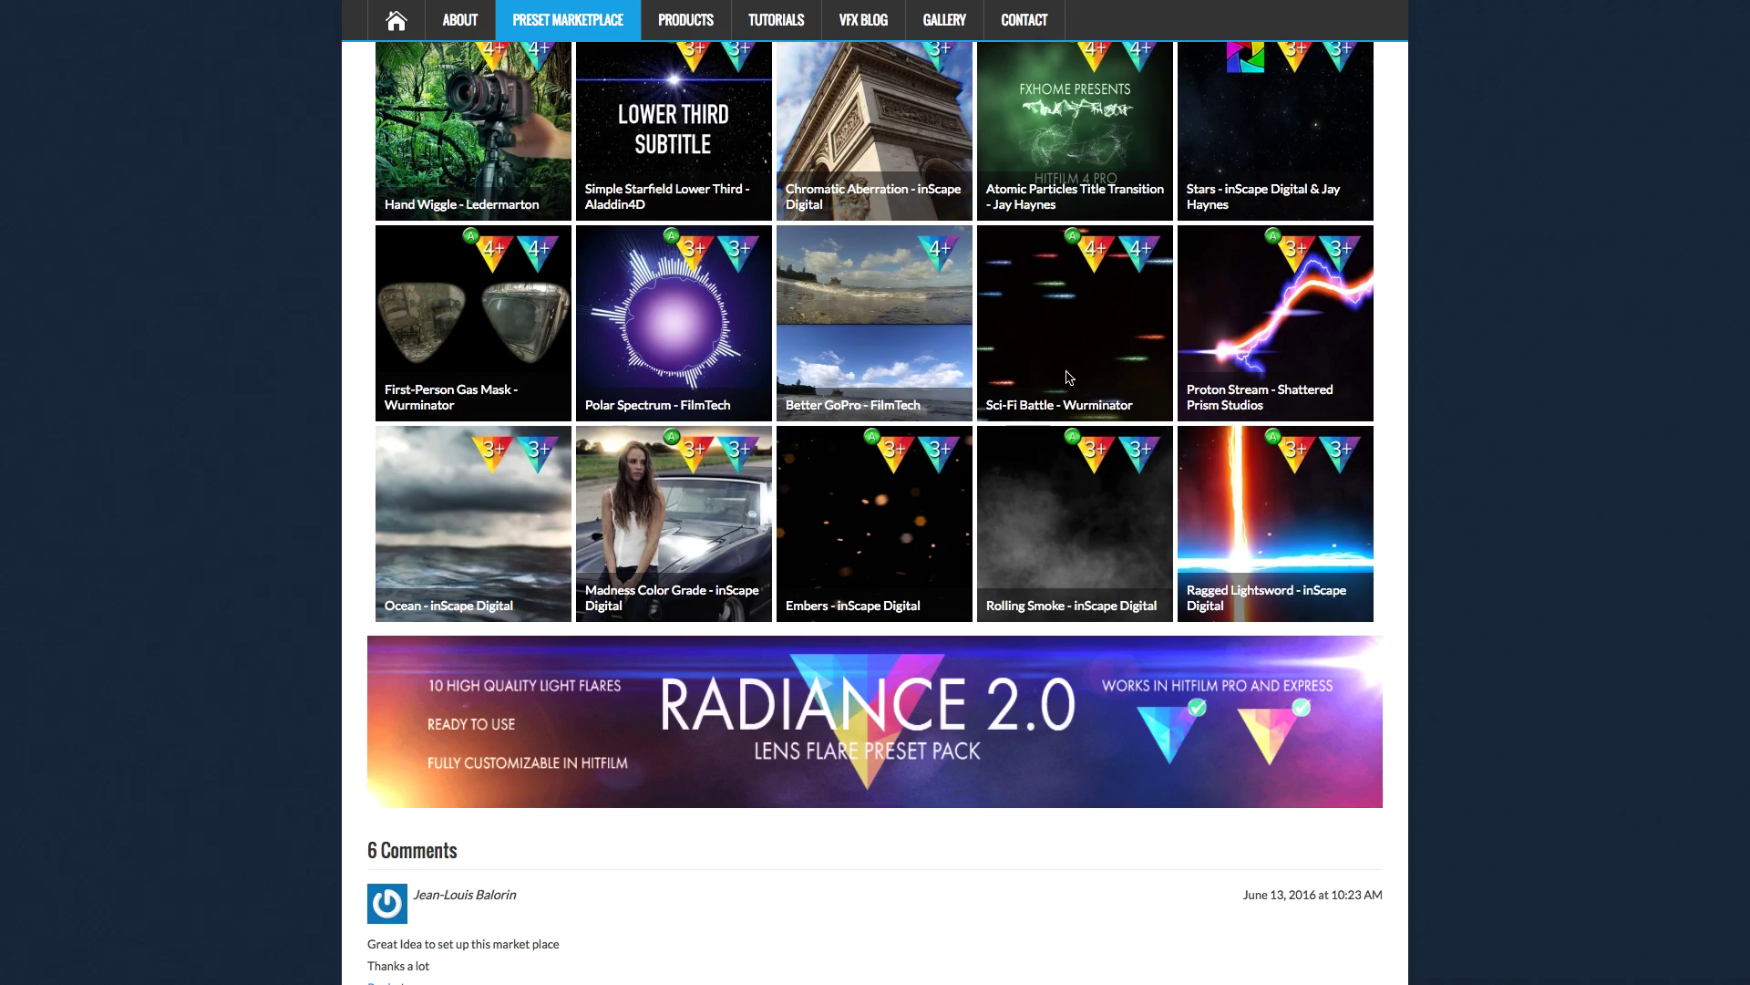
{"action": "scroll", "coordinate": [1068, 376], "scroll_direction": "up", "scroll_amount": 12}
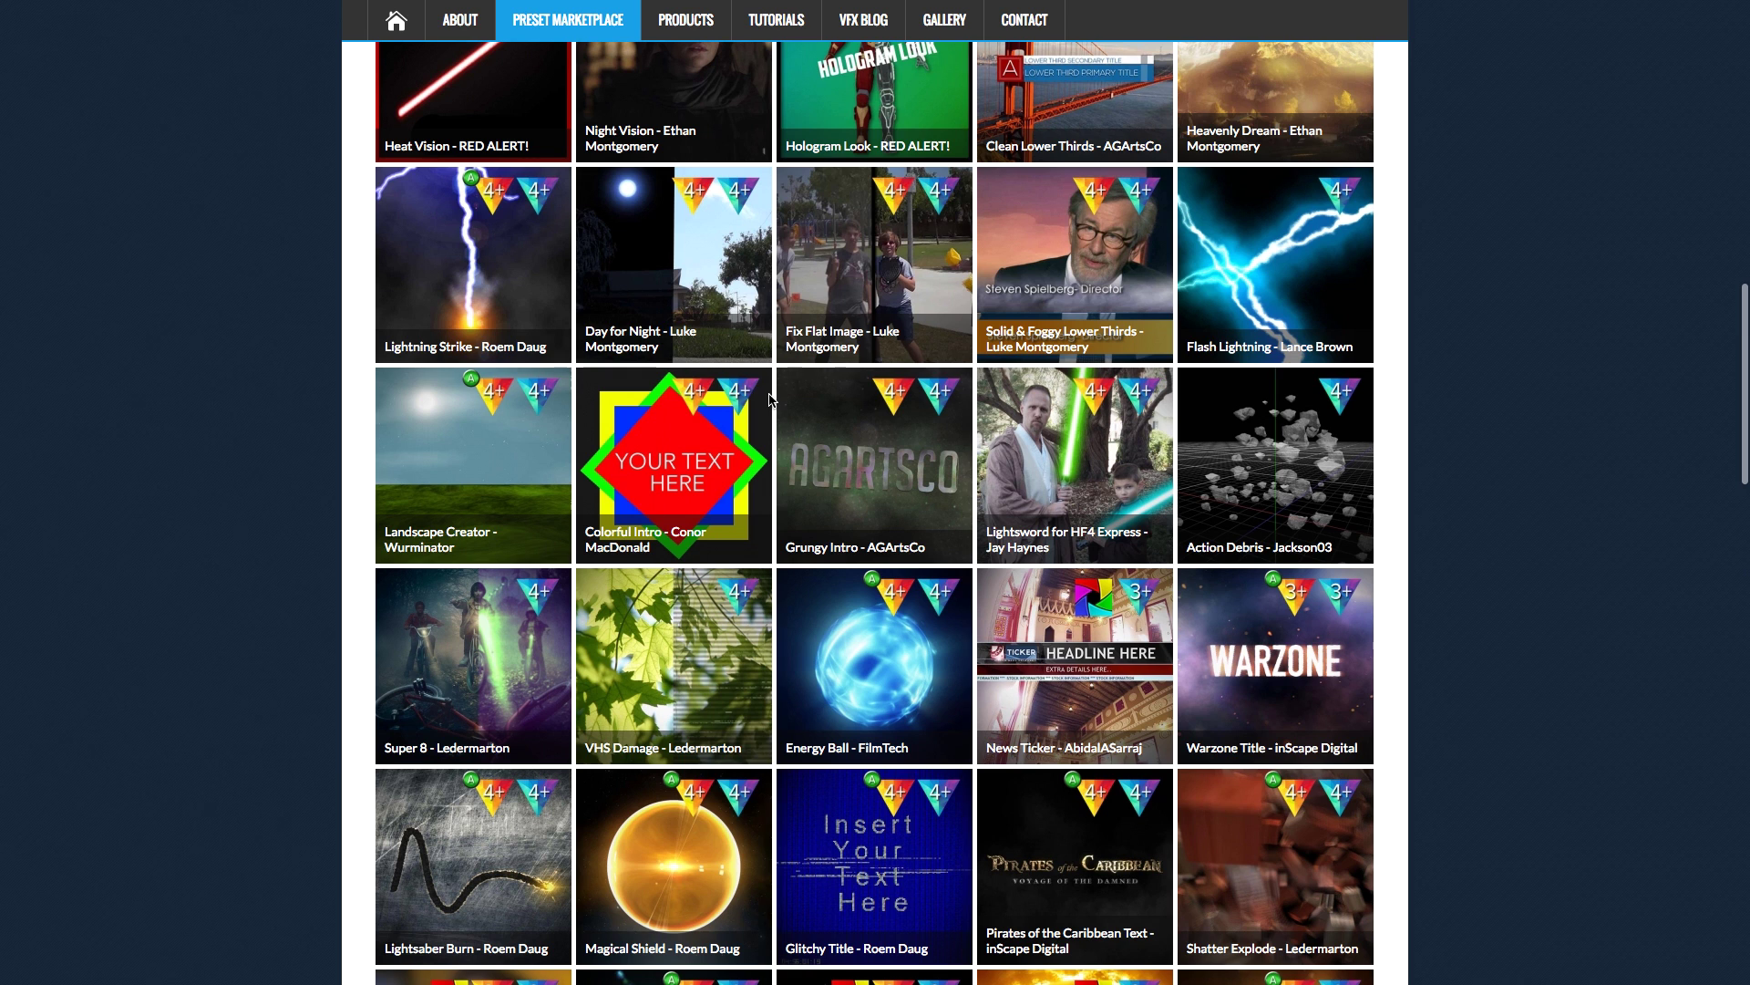
{"action": "scroll", "coordinate": [859, 408], "scroll_direction": "up", "scroll_amount": 9}
{"action": "scroll", "coordinate": [859, 409], "scroll_direction": "down", "scroll_amount": 6}
{"action": "scroll", "coordinate": [860, 413], "scroll_direction": "up", "scroll_amount": 1}
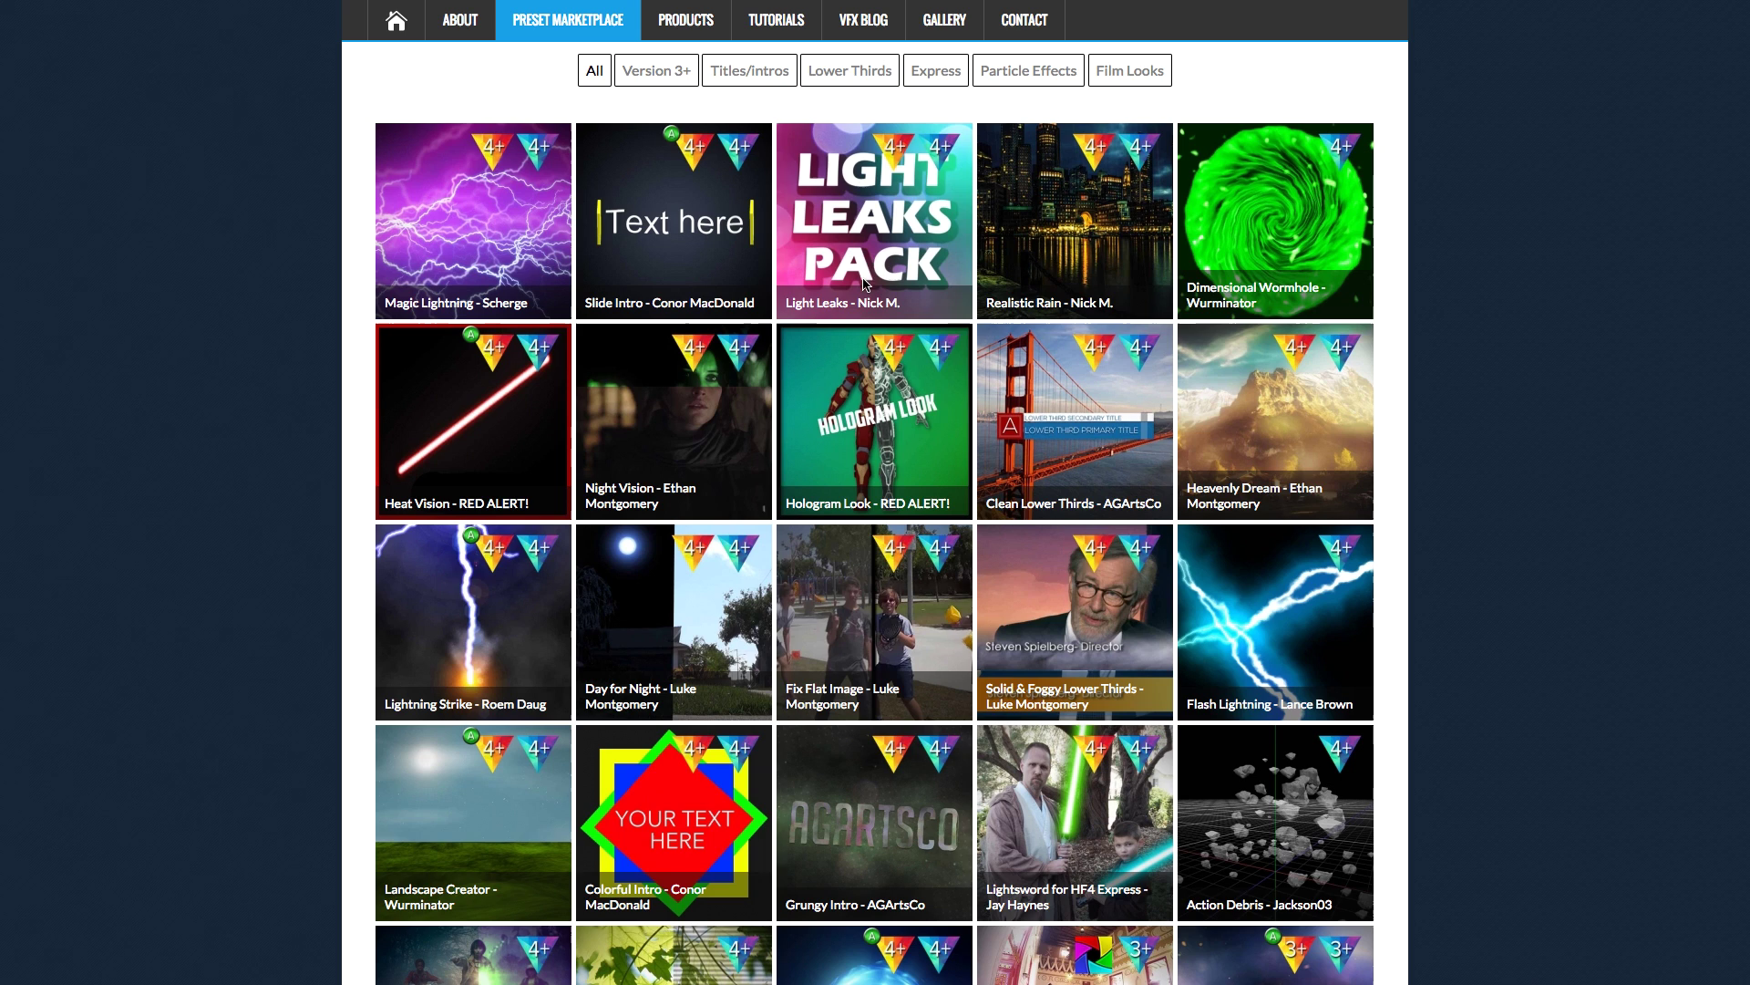
{"action": "scroll", "coordinate": [858, 413], "scroll_direction": "down", "scroll_amount": 3}
{"action": "scroll", "coordinate": [862, 337], "scroll_direction": "up", "scroll_amount": 13}
{"action": "scroll", "coordinate": [867, 265], "scroll_direction": "down", "scroll_amount": 4}
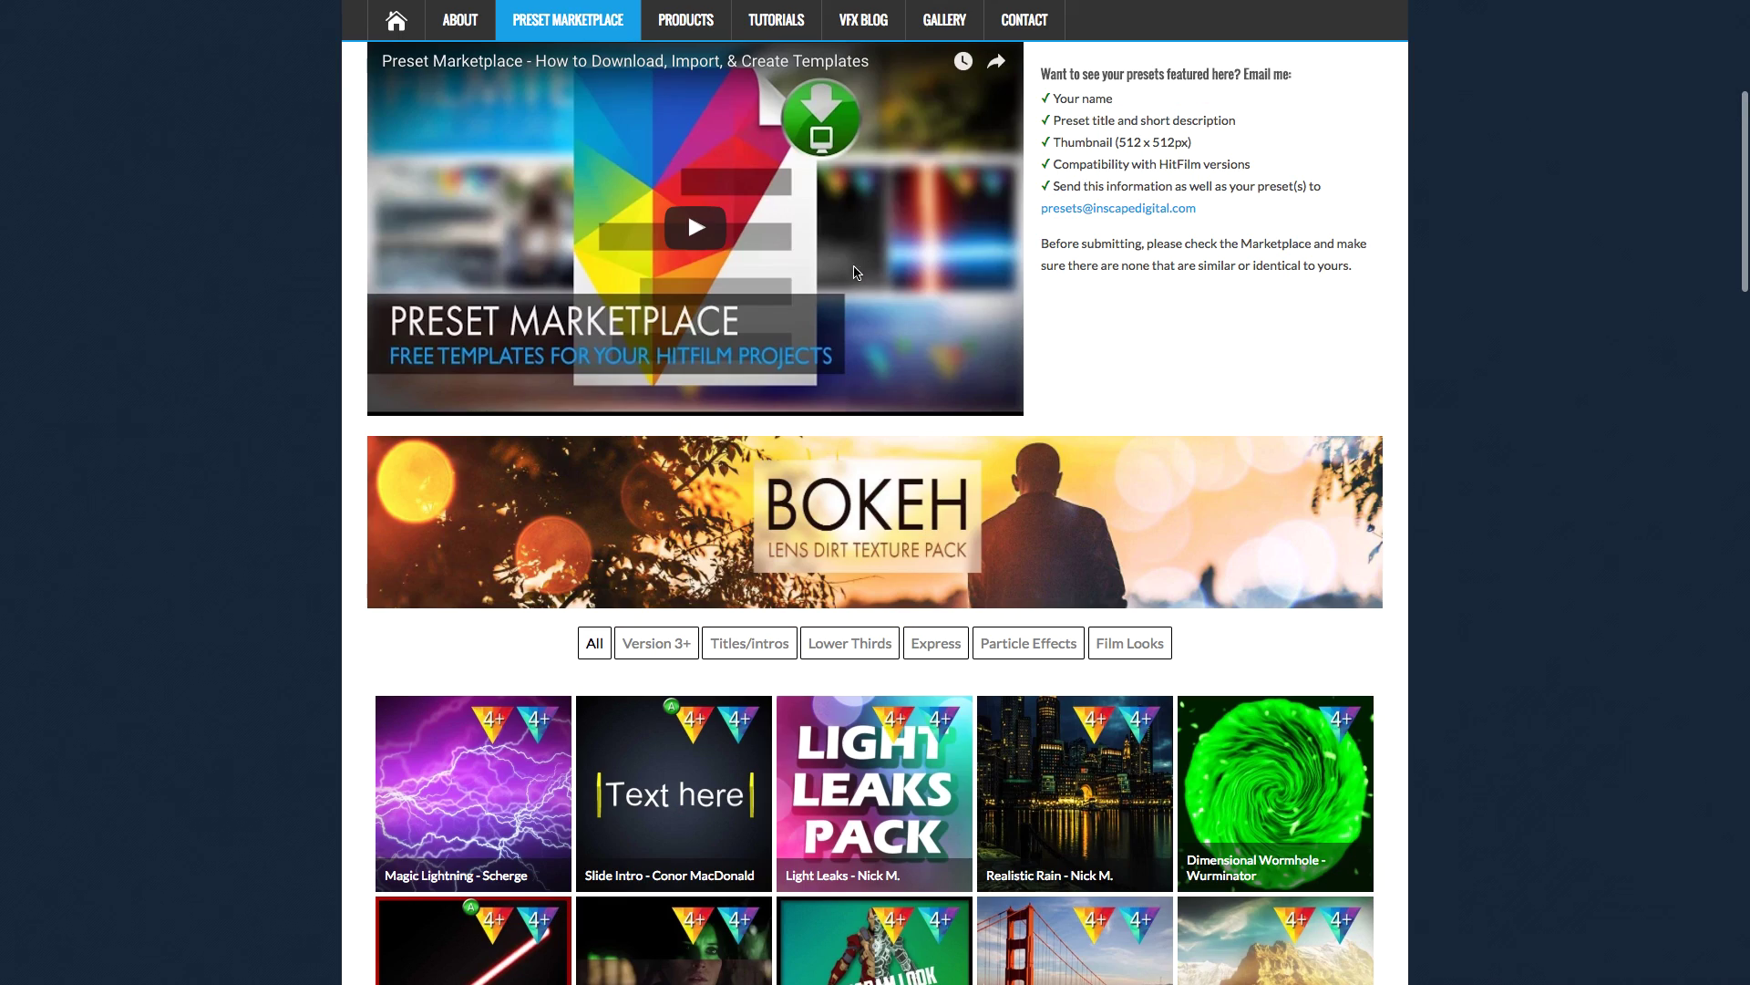
{"action": "scroll", "coordinate": [930, 415], "scroll_direction": "down", "scroll_amount": 4}
{"action": "scroll", "coordinate": [930, 414], "scroll_direction": "down", "scroll_amount": 5}
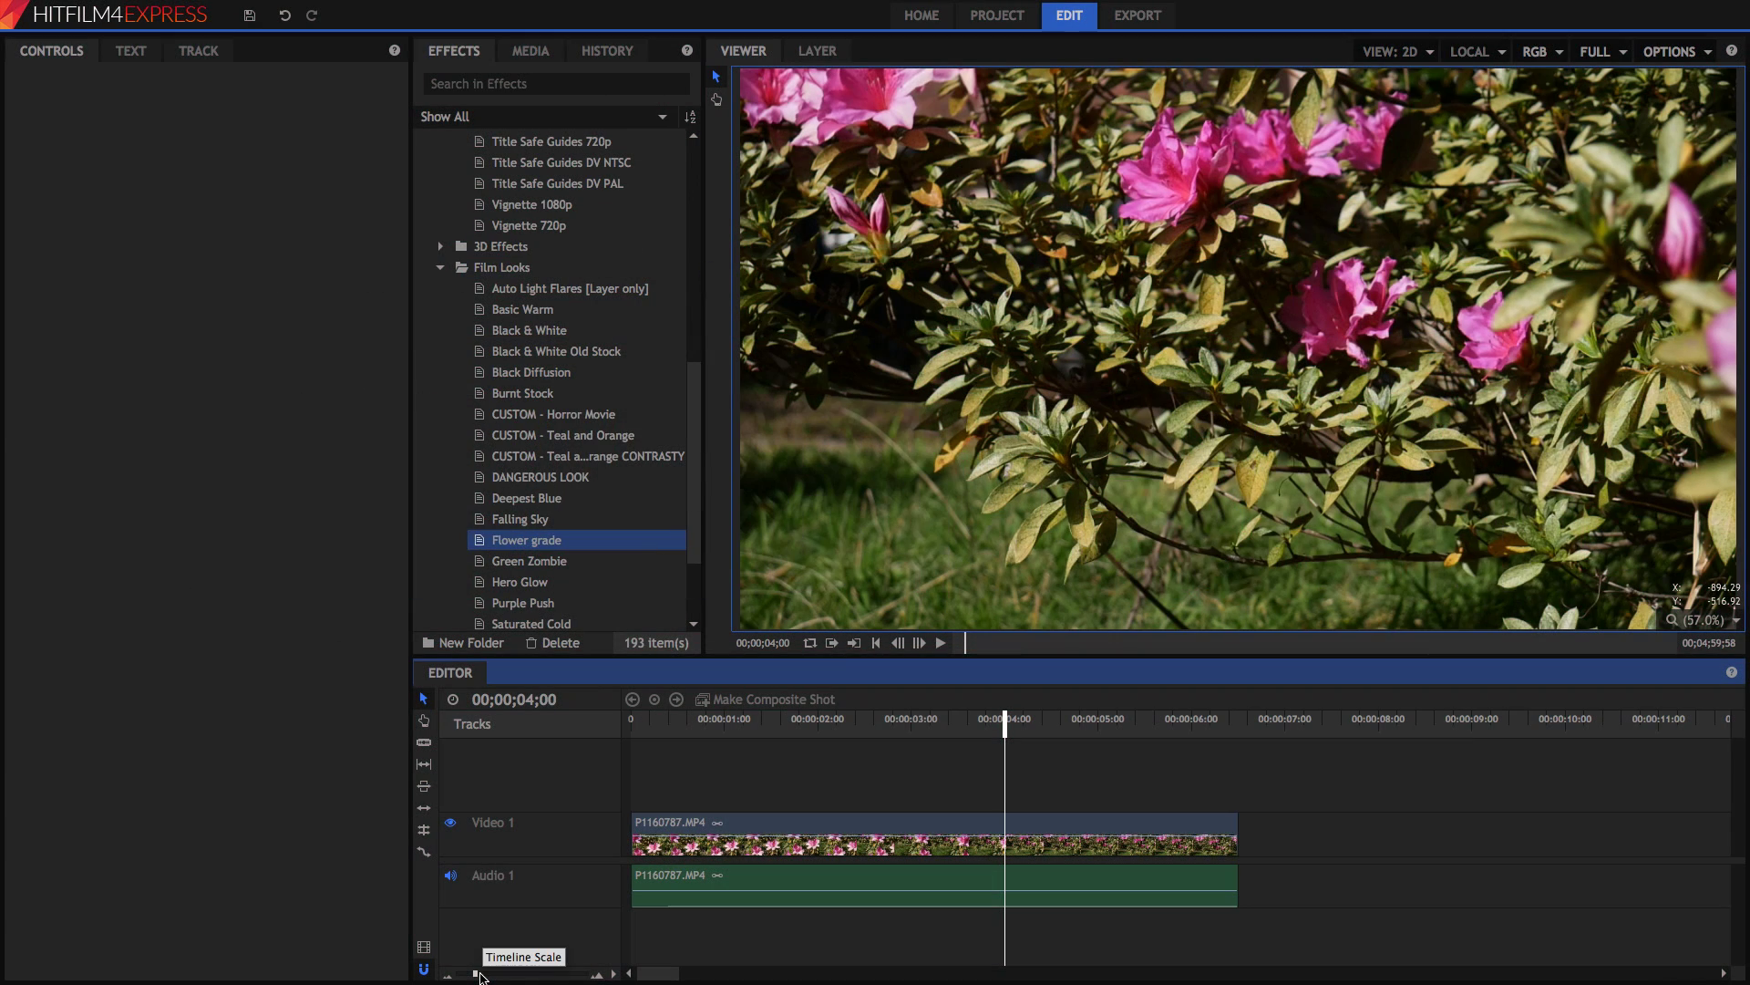
Move the playhead back to 03;53 and zoom the timeline out to show the whole P1160787.MP4 clip
{"action": "left_click_drag", "start_coordinate": [478, 973], "coordinate": [586, 973]}
{"action": "left_click_drag", "start_coordinate": [707, 734], "coordinate": [1012, 735]}
{"action": "left_click_drag", "start_coordinate": [586, 973], "coordinate": [474, 975]}
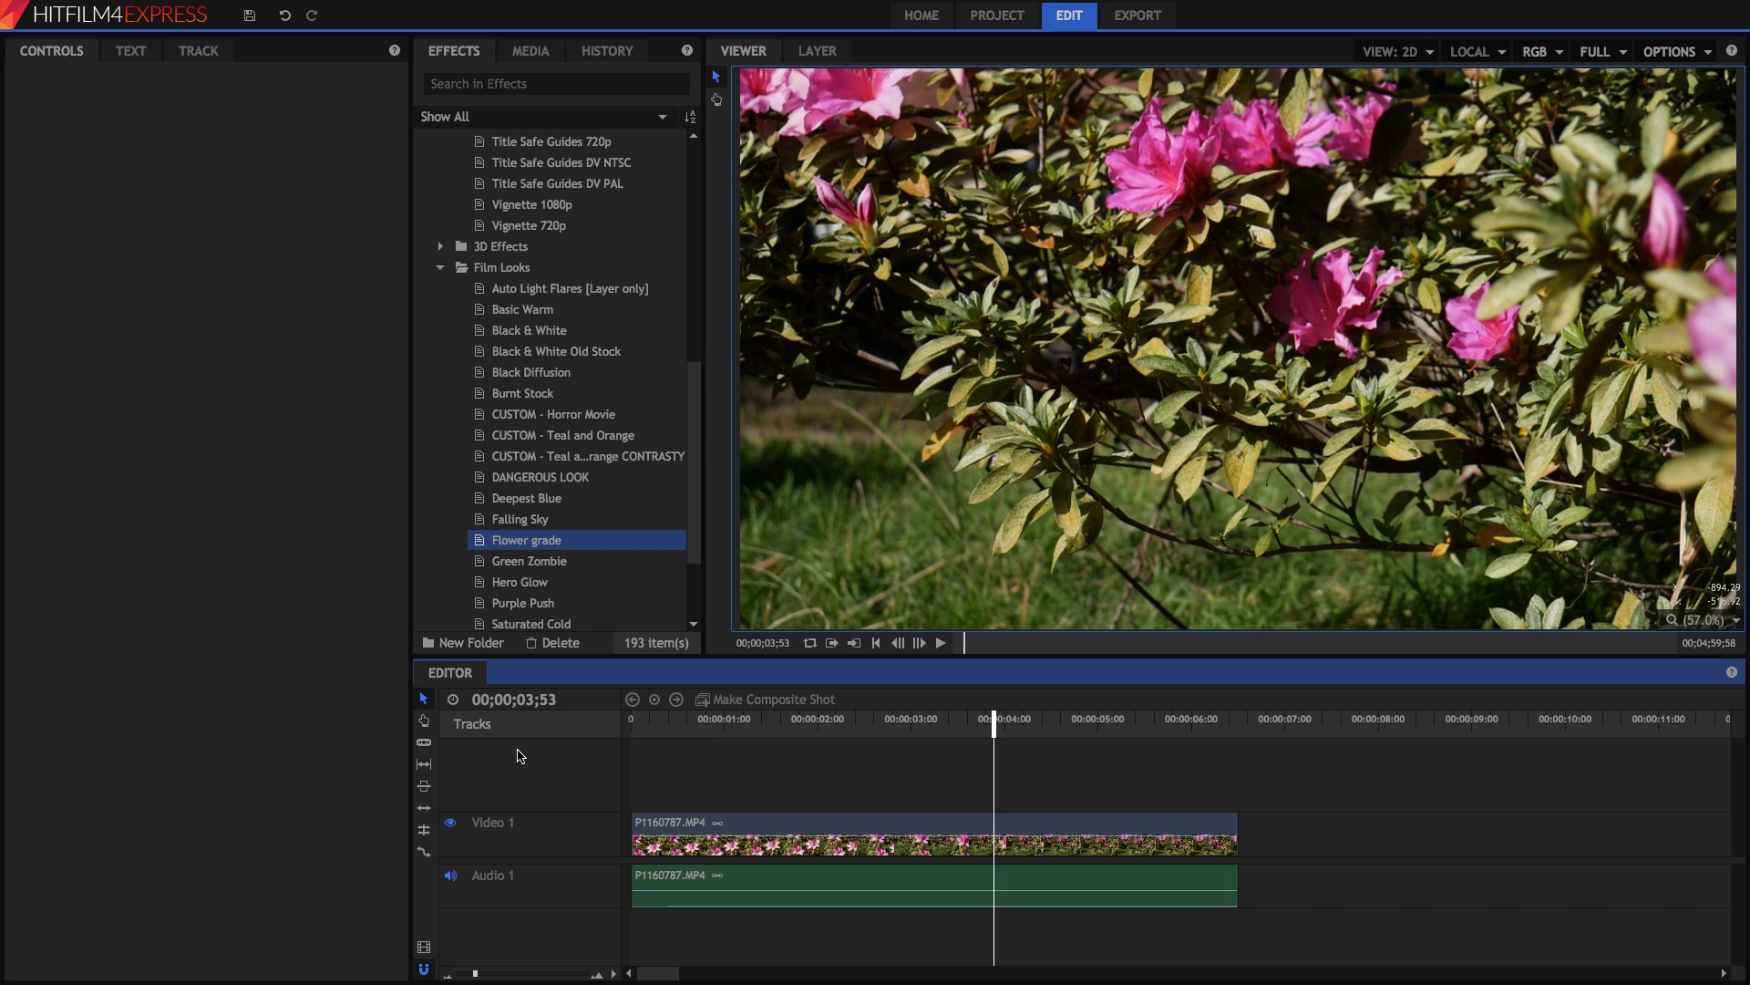
Step the playhead frame by frame from 03;53 forward to around 04;05
{"action": "key", "text": "Right"}
{"action": "key", "text": "Right"}
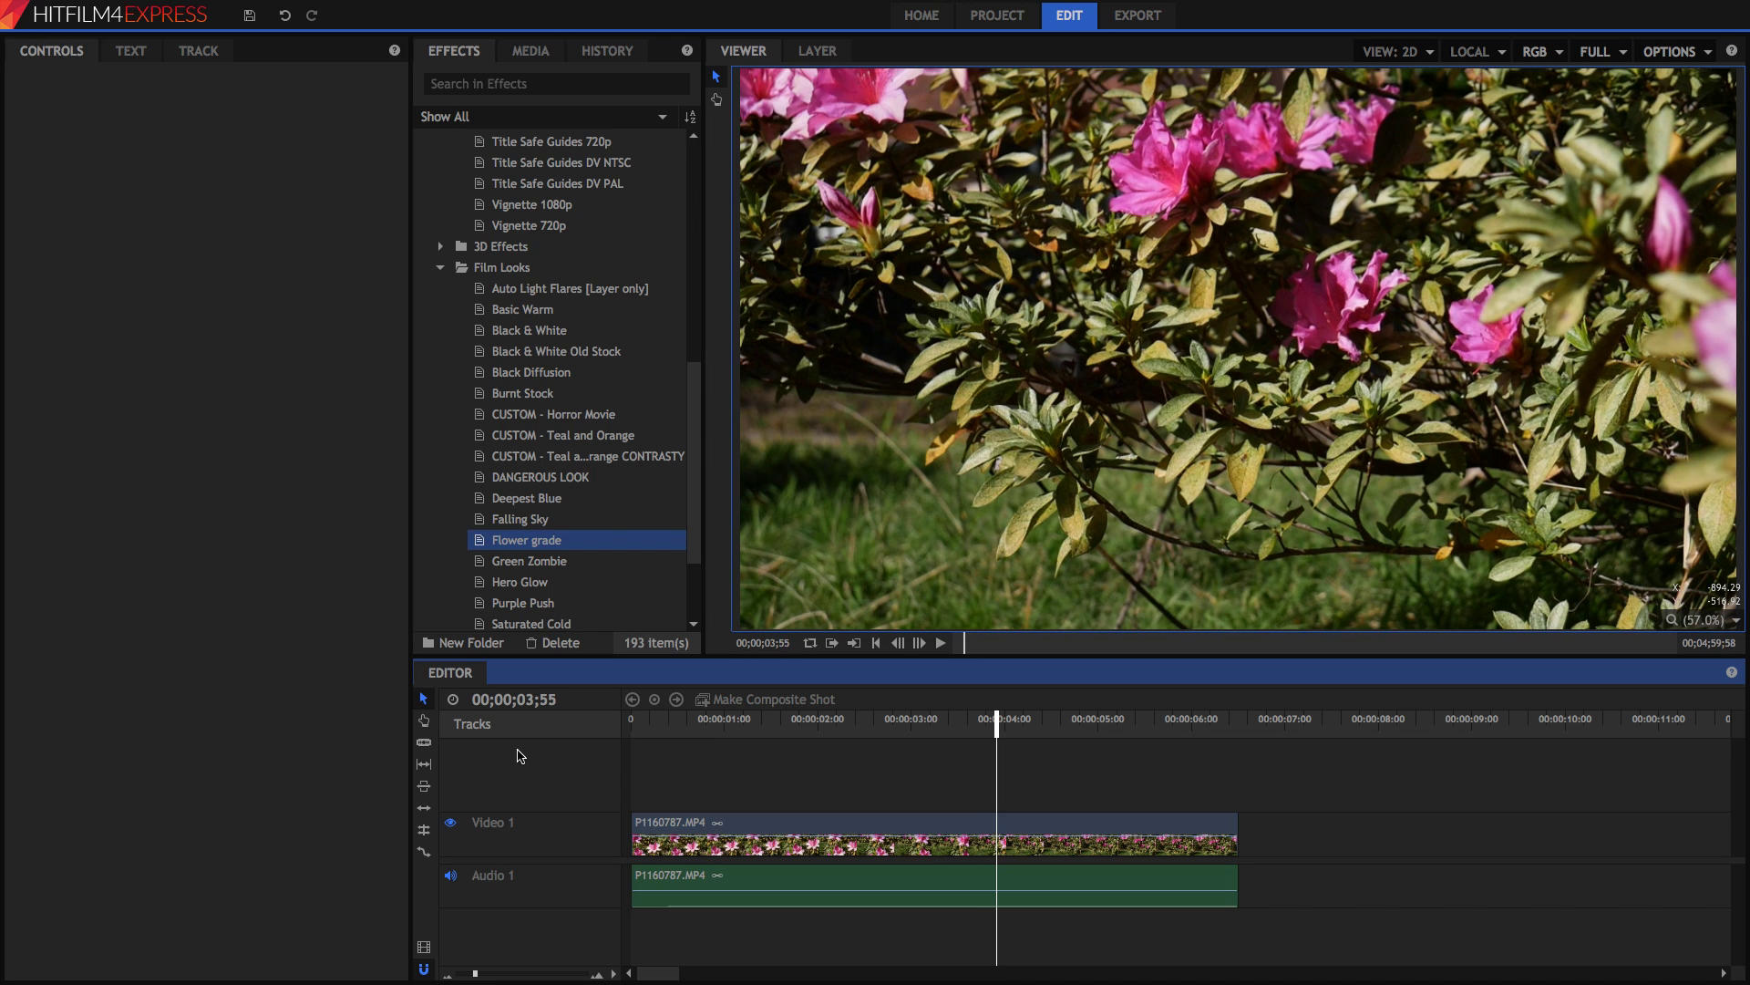
{"action": "key", "text": "Left"}
{"action": "key", "text": "Left"}
{"action": "key", "text": "Left"}
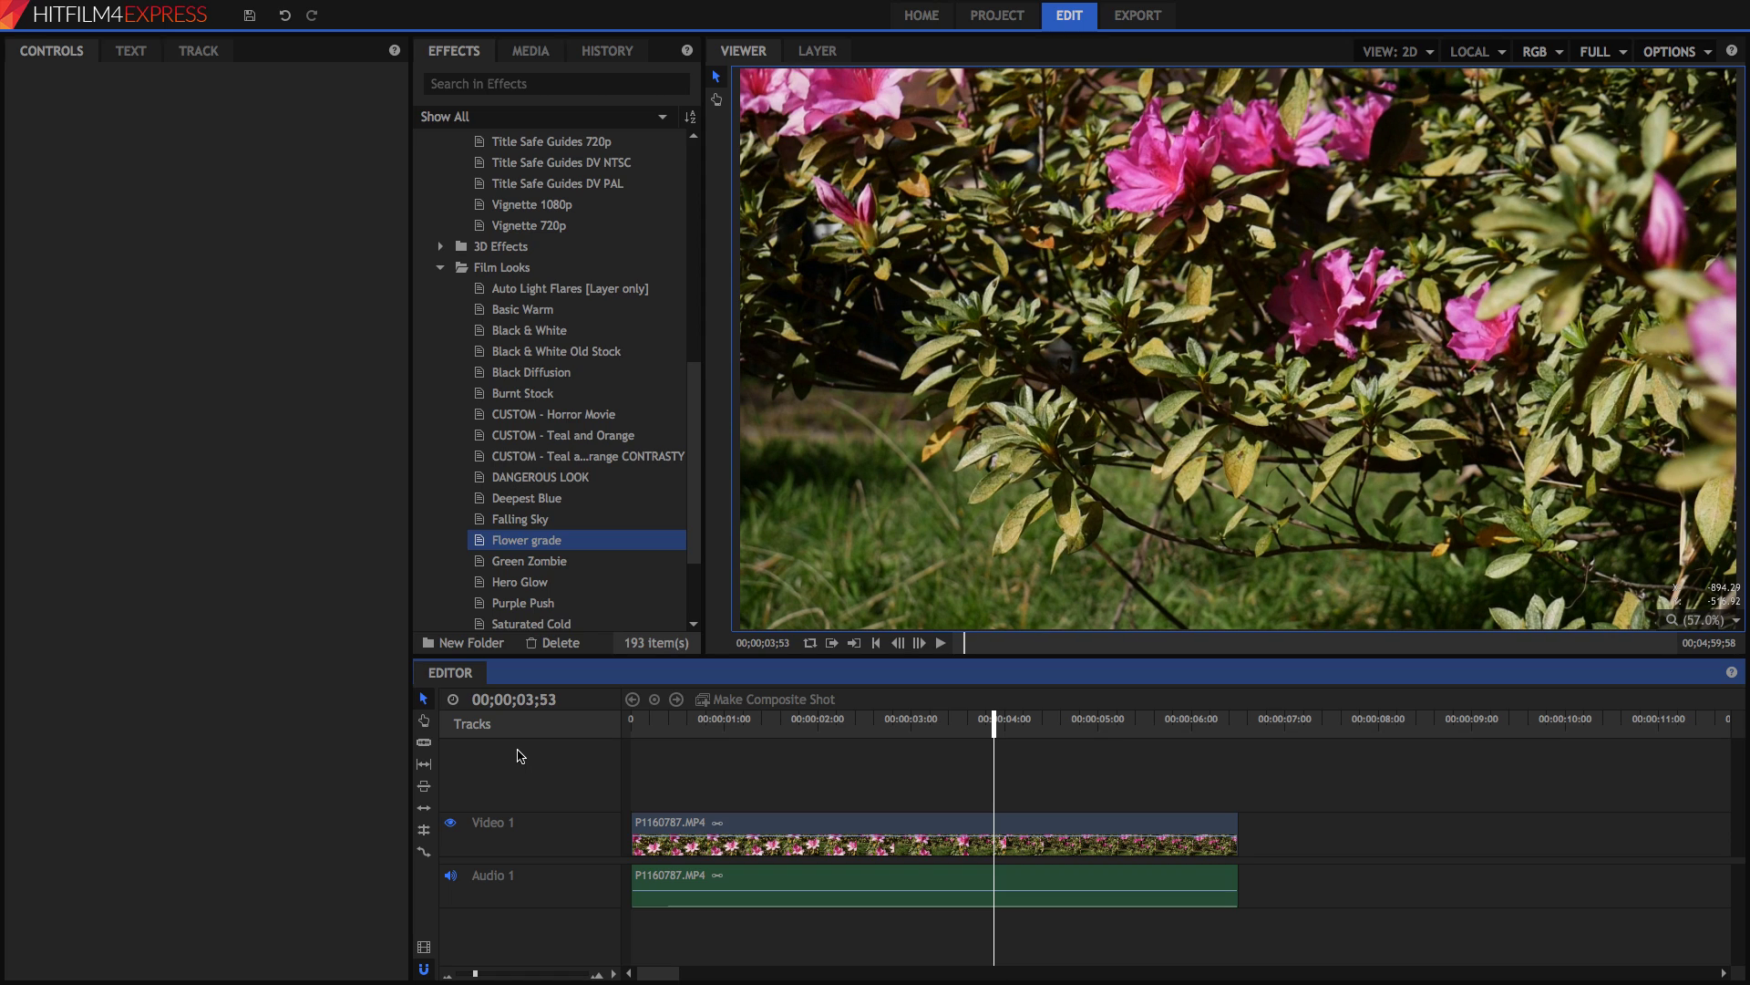
{"action": "key", "text": "Right"}
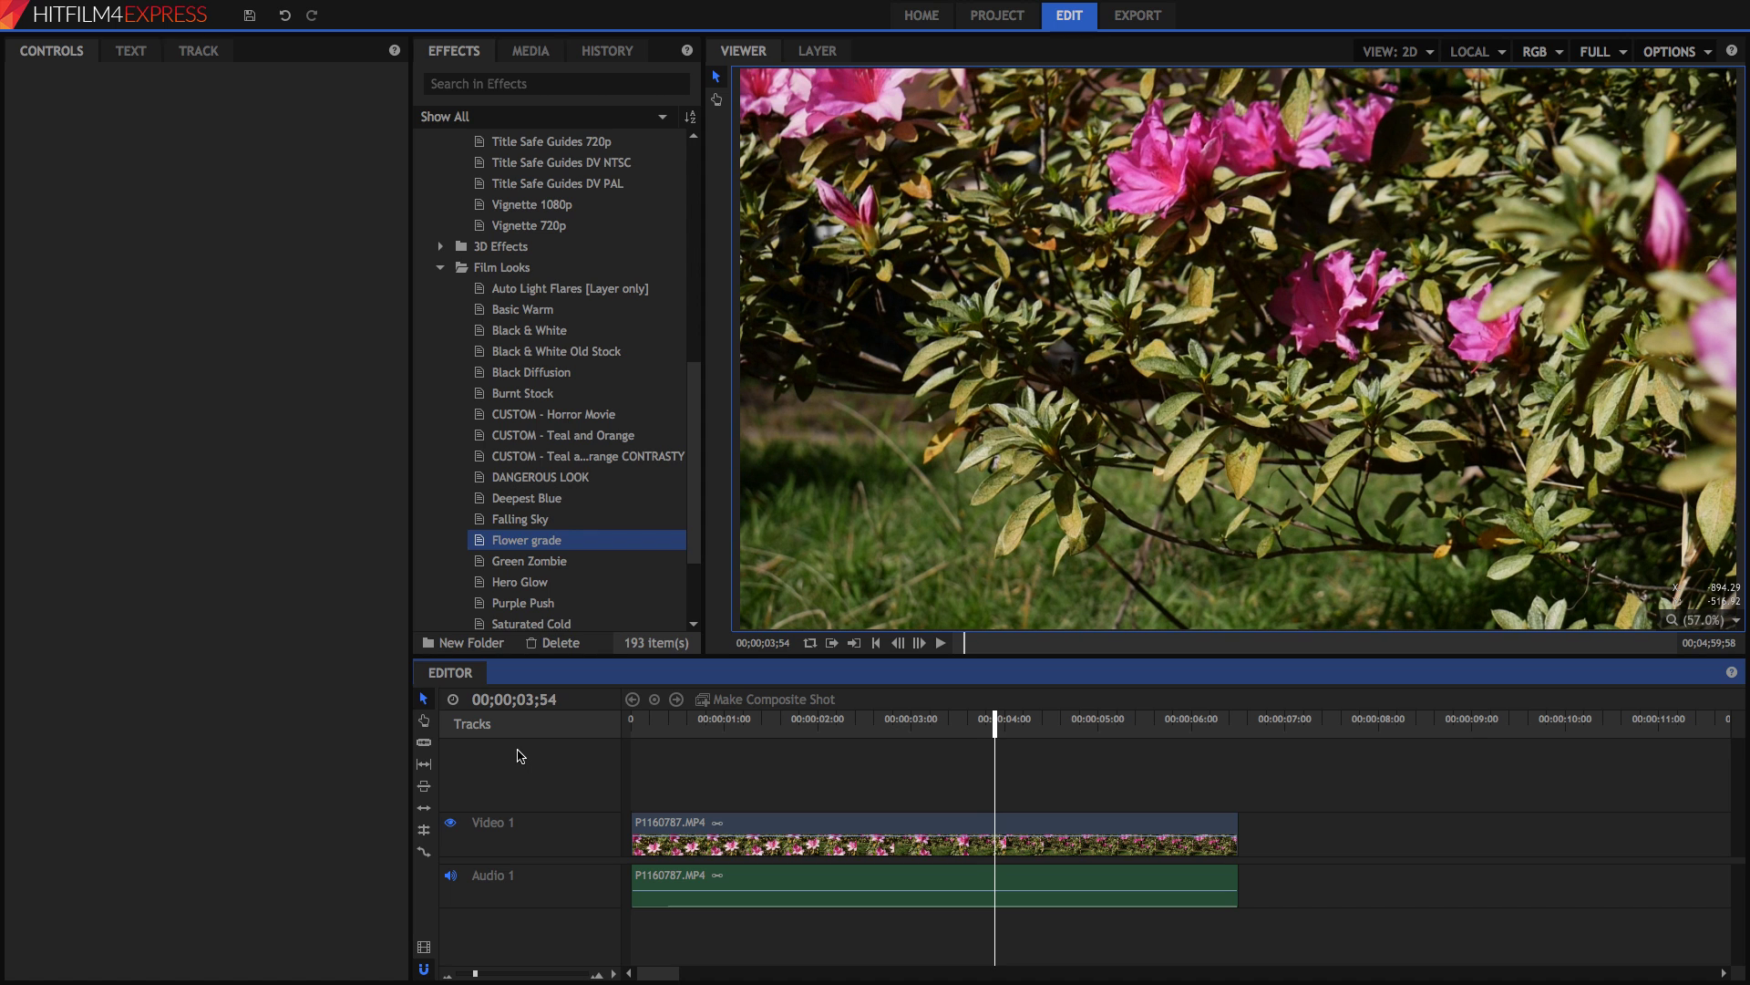
{"action": "key", "text": "Right"}
{"action": "key", "text": "Right"}
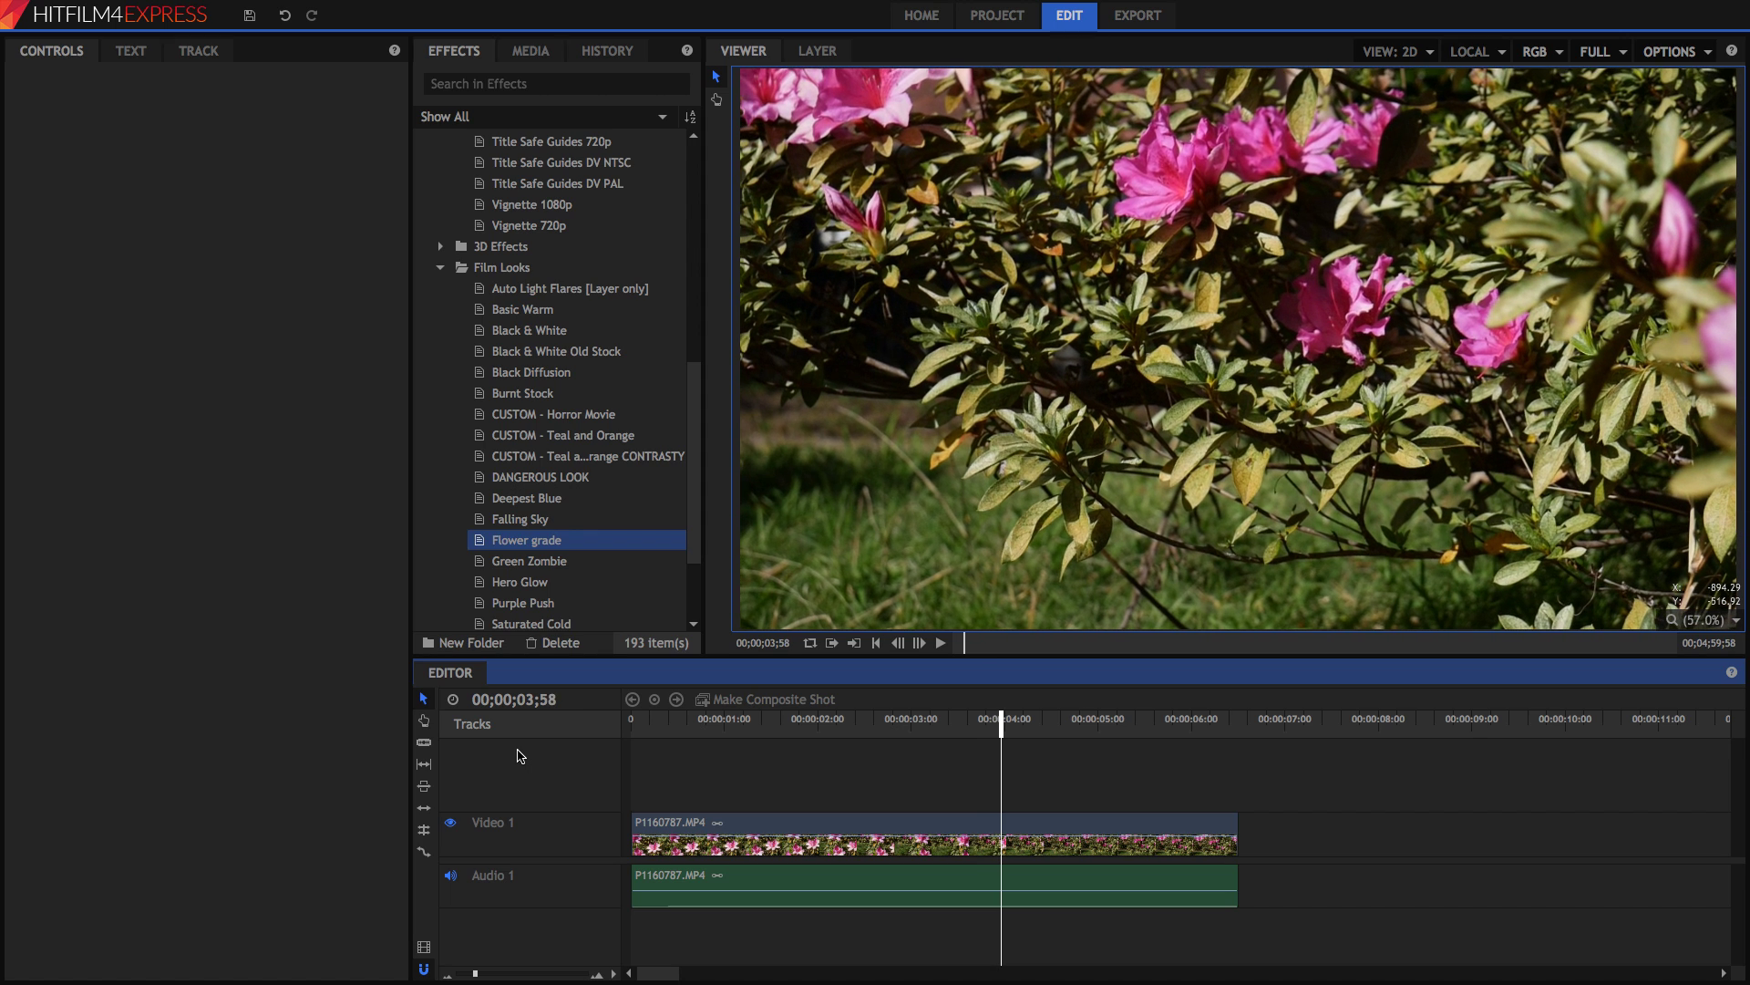
{"action": "key", "text": "Right"}
{"action": "key", "text": "Right"}
{"action": "key", "text": "Right"}
{"action": "key", "text": "Right"}
{"action": "key", "text": "Right"}
{"action": "key", "text": "Right"}
{"action": "key", "text": "Right"}
{"action": "key", "text": "Right"}
{"action": "key", "text": "Right"}
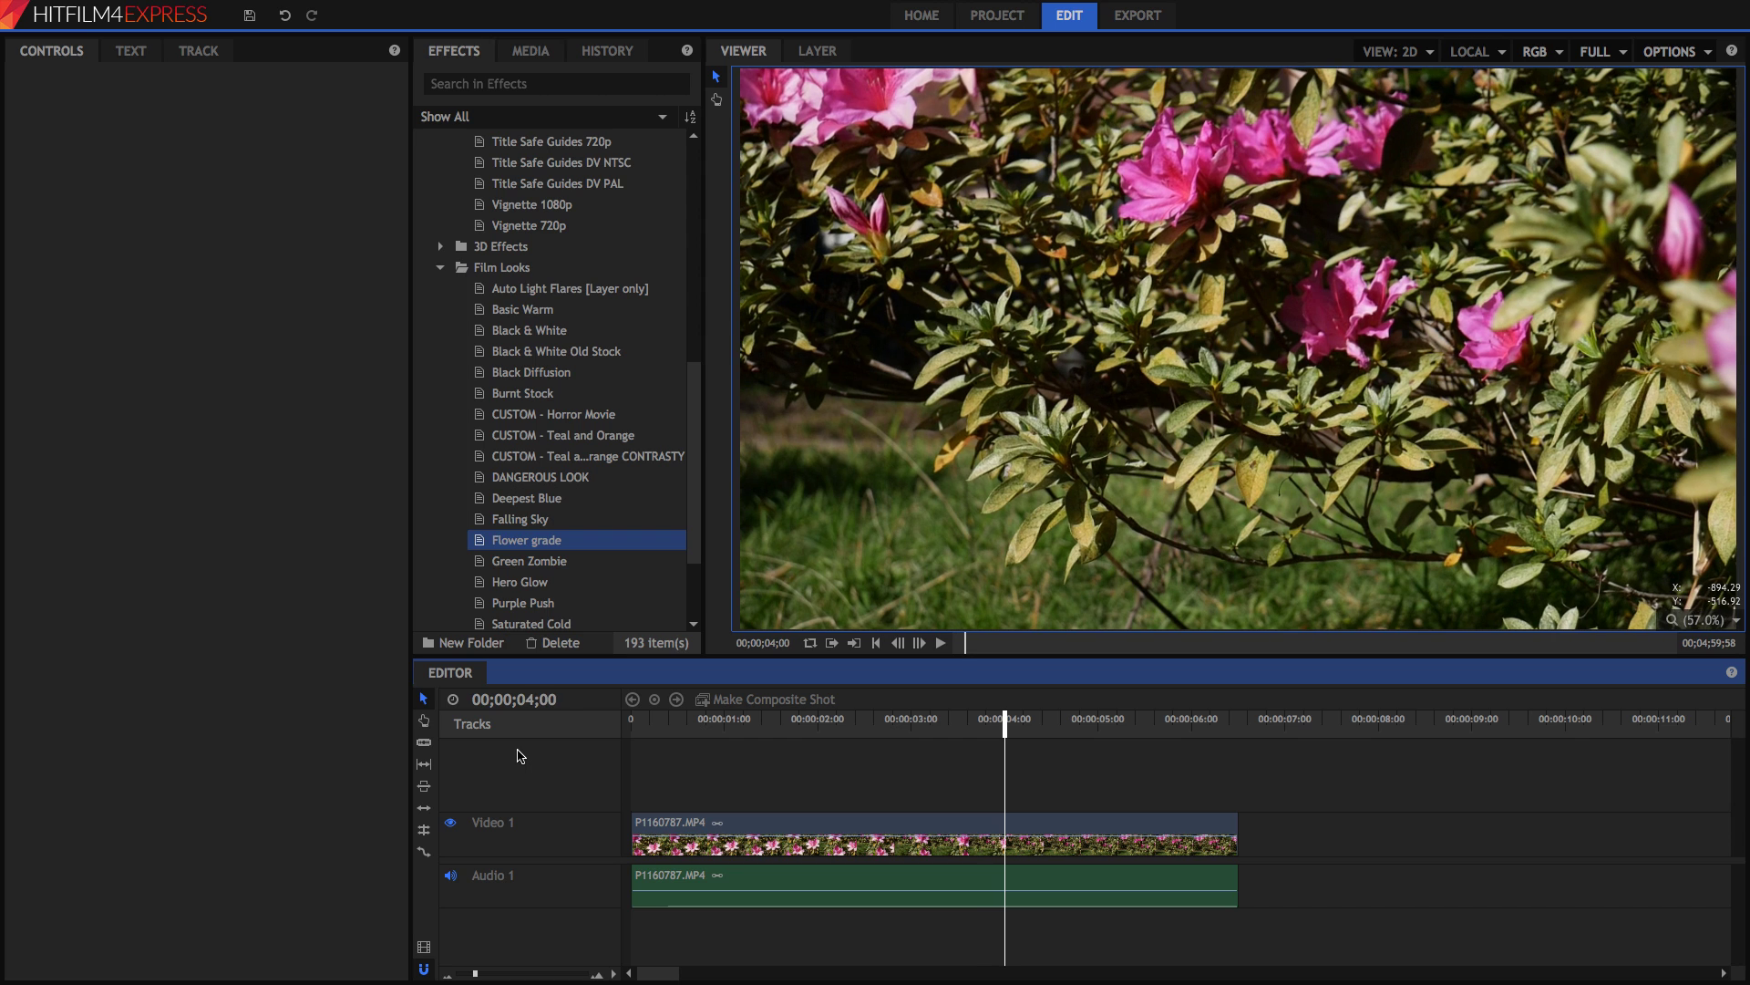
{"action": "key", "text": "Right"}
{"action": "key", "text": "Right"}
{"action": "key", "text": "Right"}
{"action": "key", "text": "Right"}
{"action": "key", "text": "Right"}
{"action": "key", "text": "Right"}
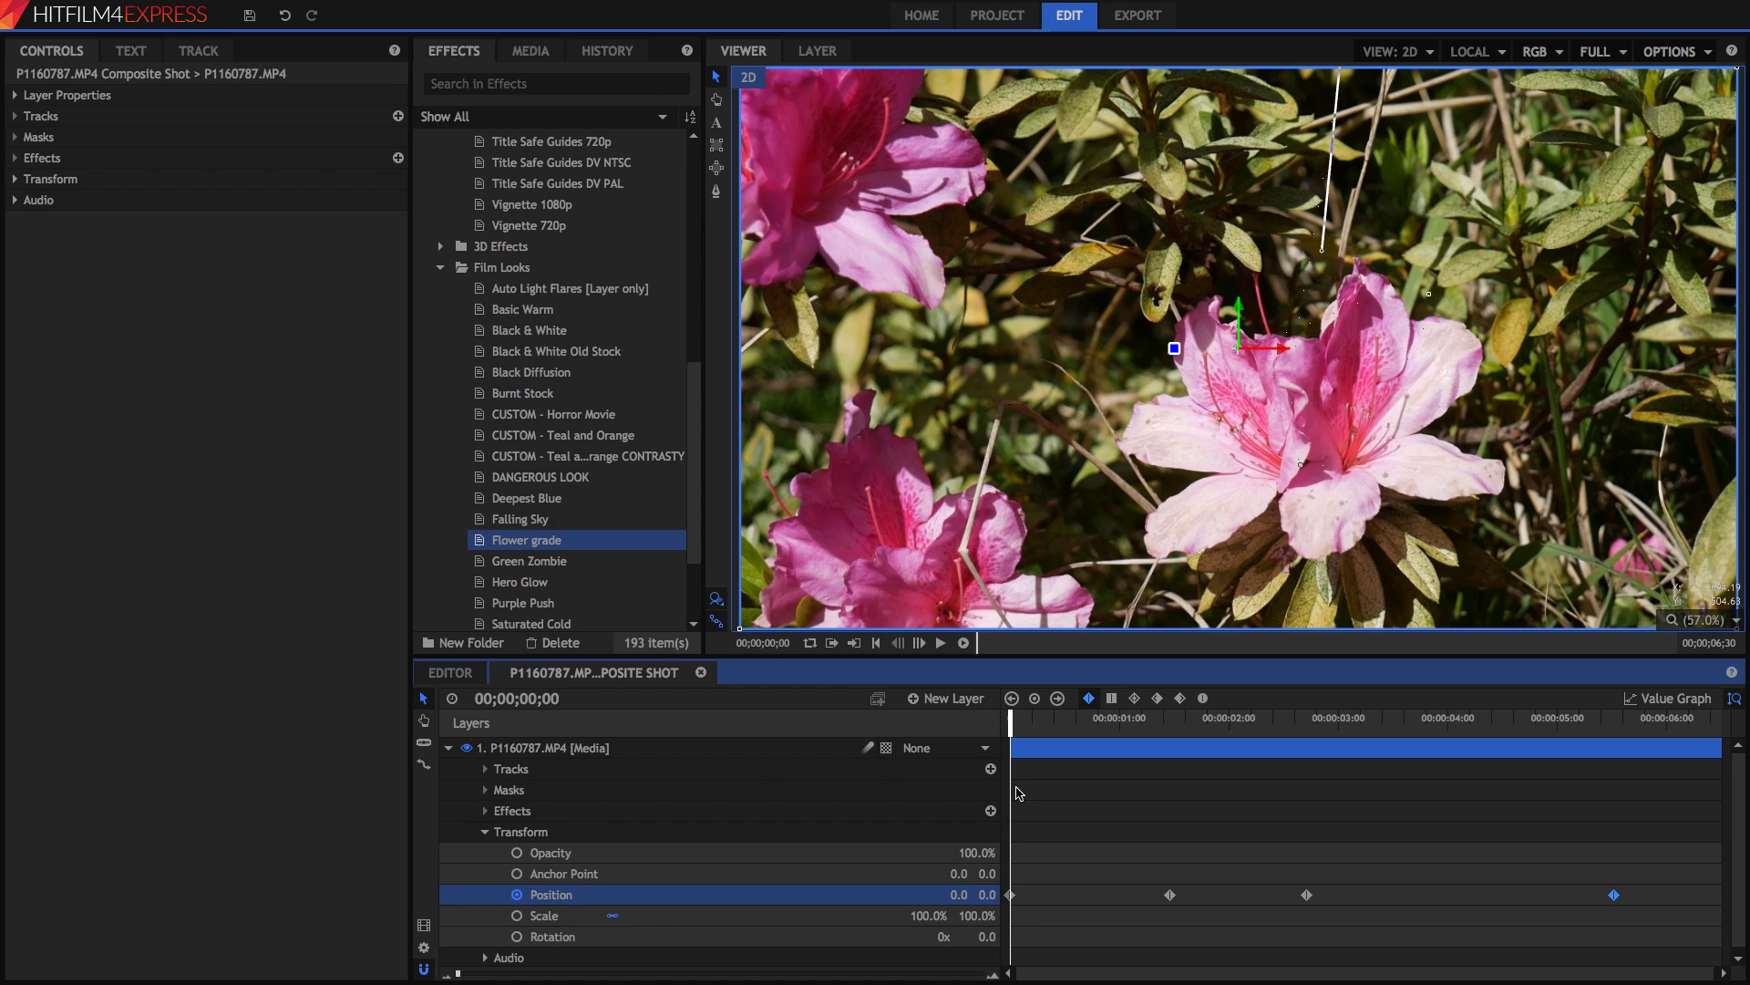
Select the Position keyframes and play back the flower layer's motion around 01;28
{"action": "left_click", "coordinate": [1019, 793]}
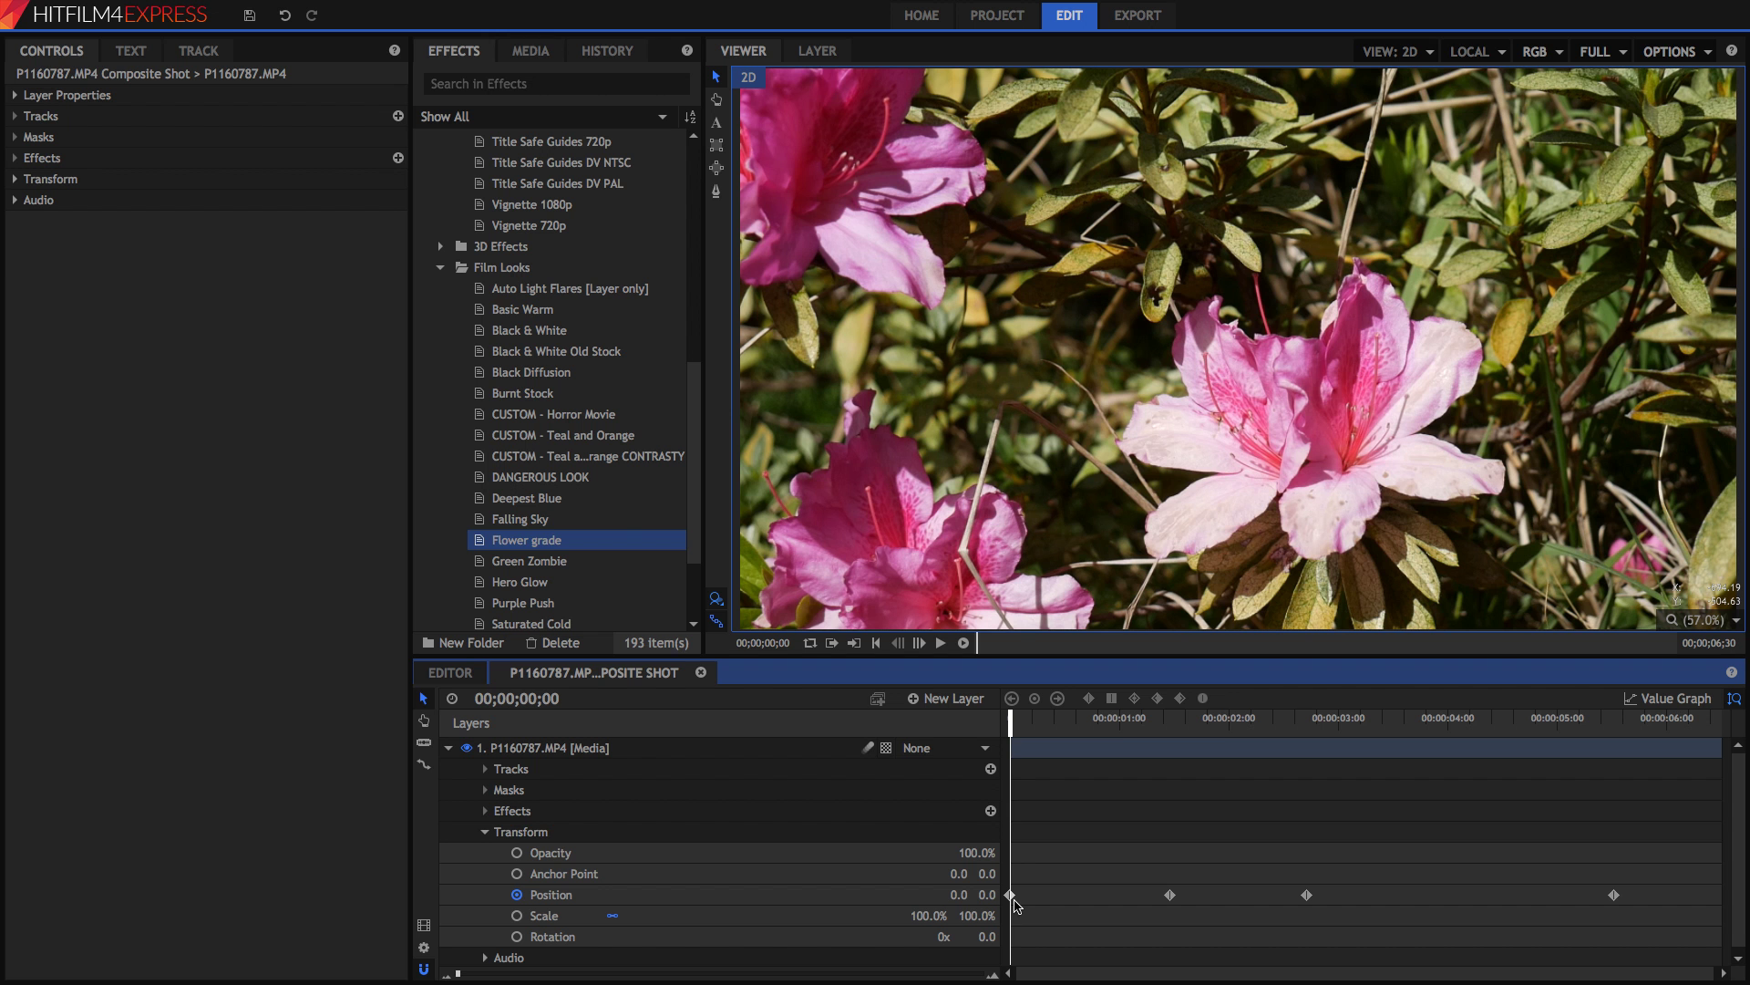
{"action": "left_click", "coordinate": [1011, 895]}
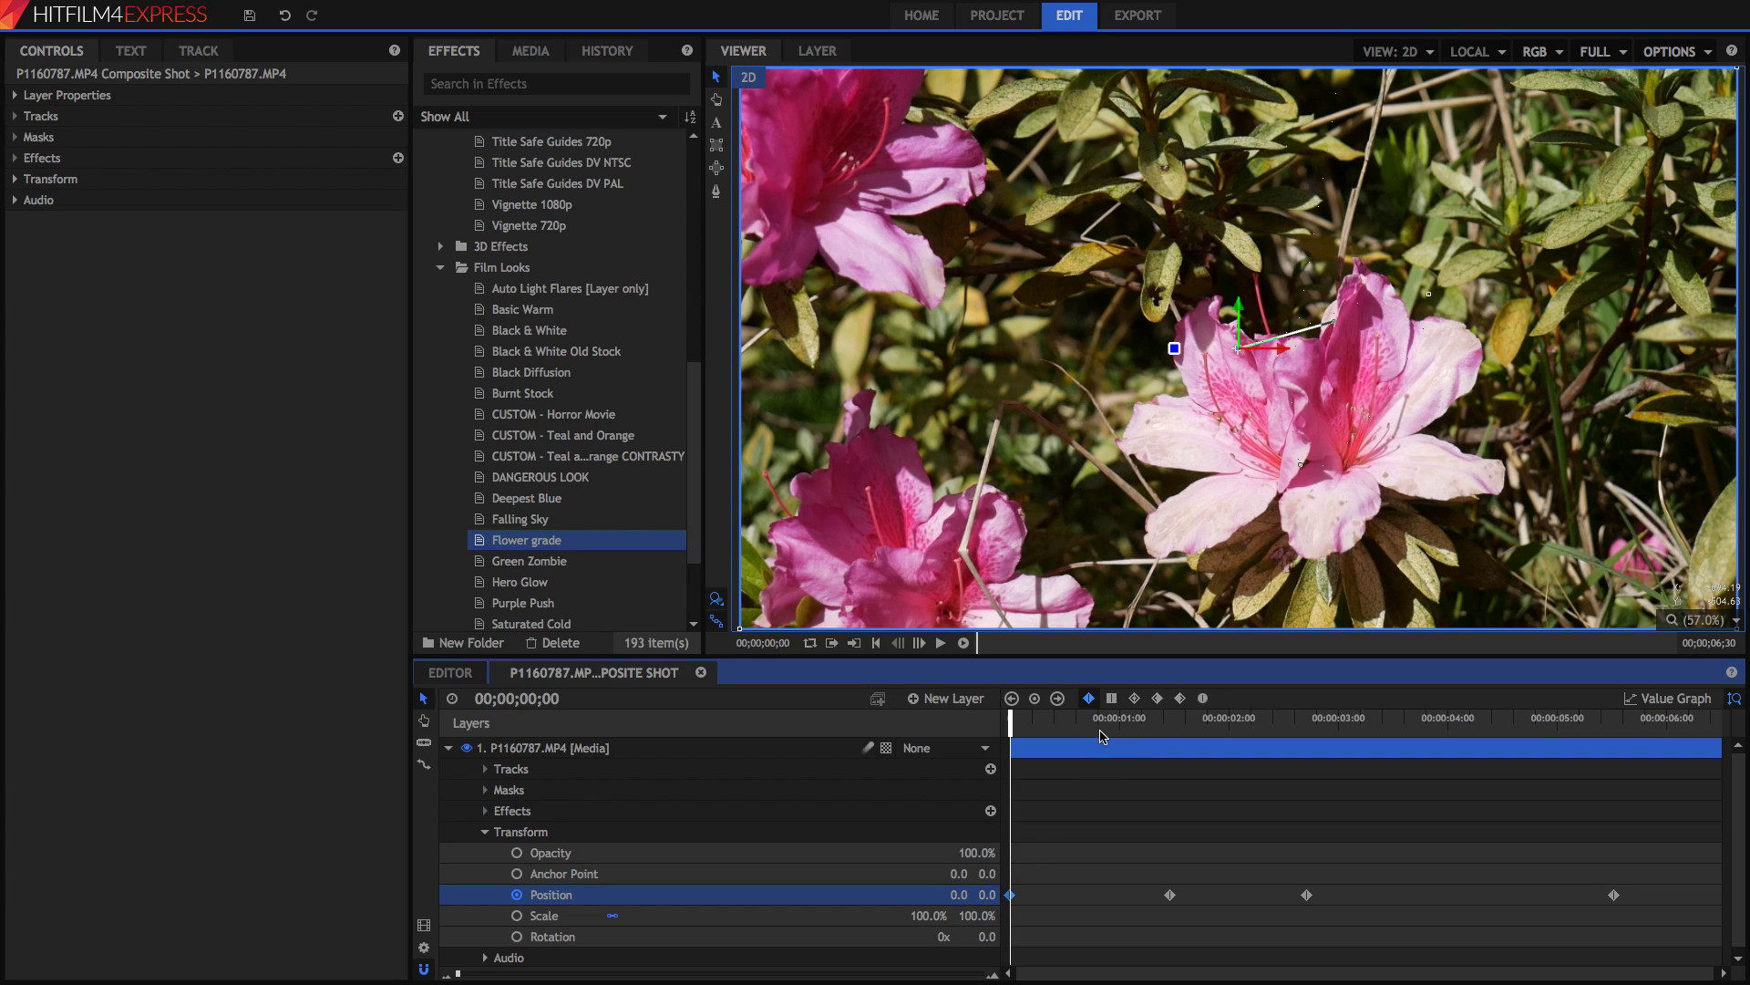
{"action": "left_click", "coordinate": [1171, 895]}
{"action": "left_click_drag", "start_coordinate": [1013, 725], "coordinate": [1362, 729]}
{"action": "key", "text": "space"}
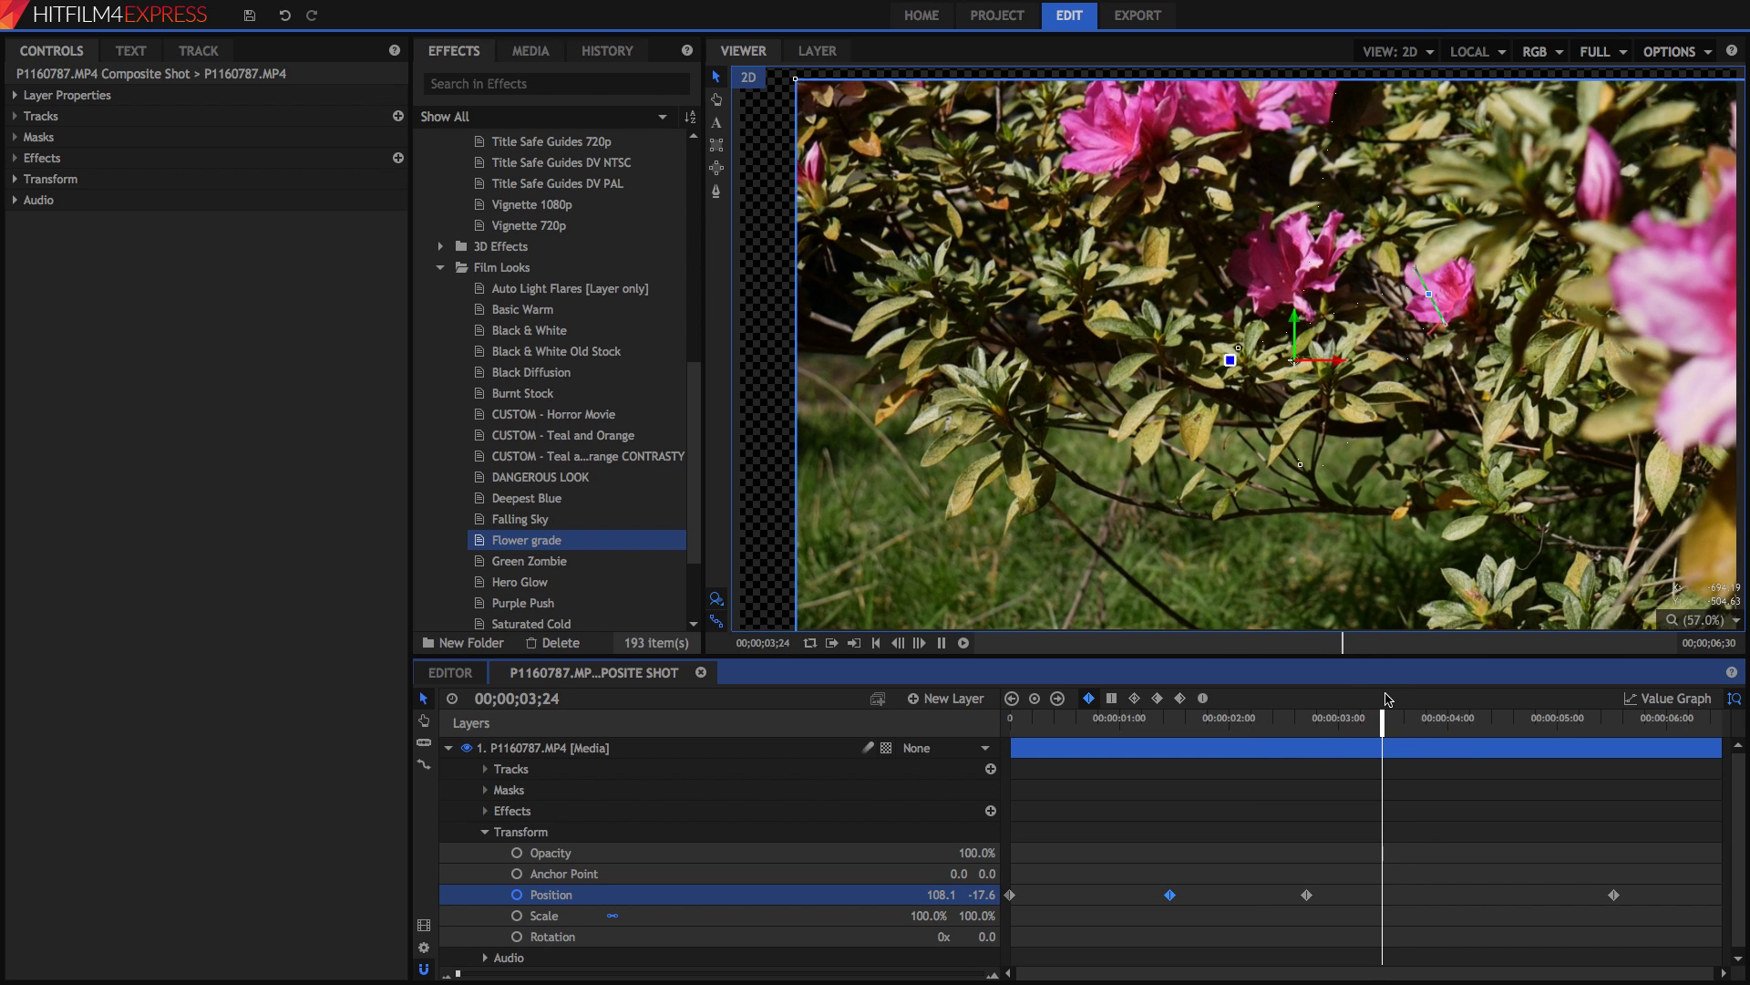
{"action": "key", "text": "space"}
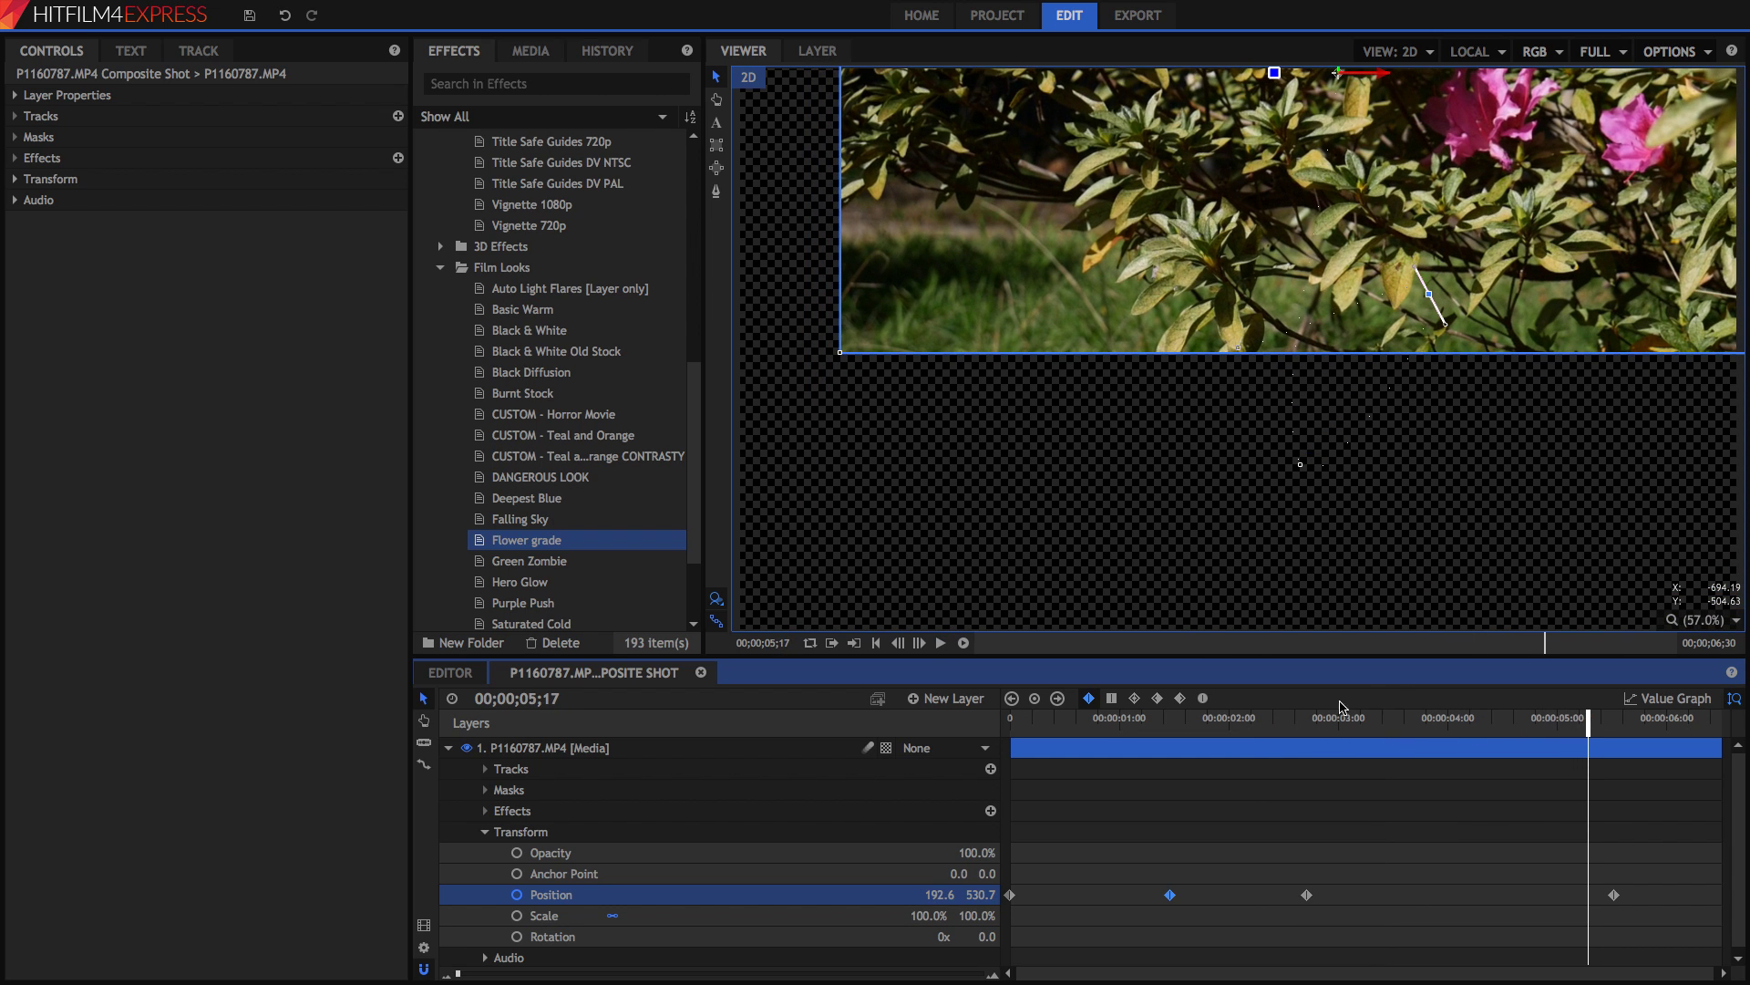
{"action": "left_click_drag", "start_coordinate": [1119, 729], "coordinate": [987, 734]}
{"action": "key", "text": "space"}
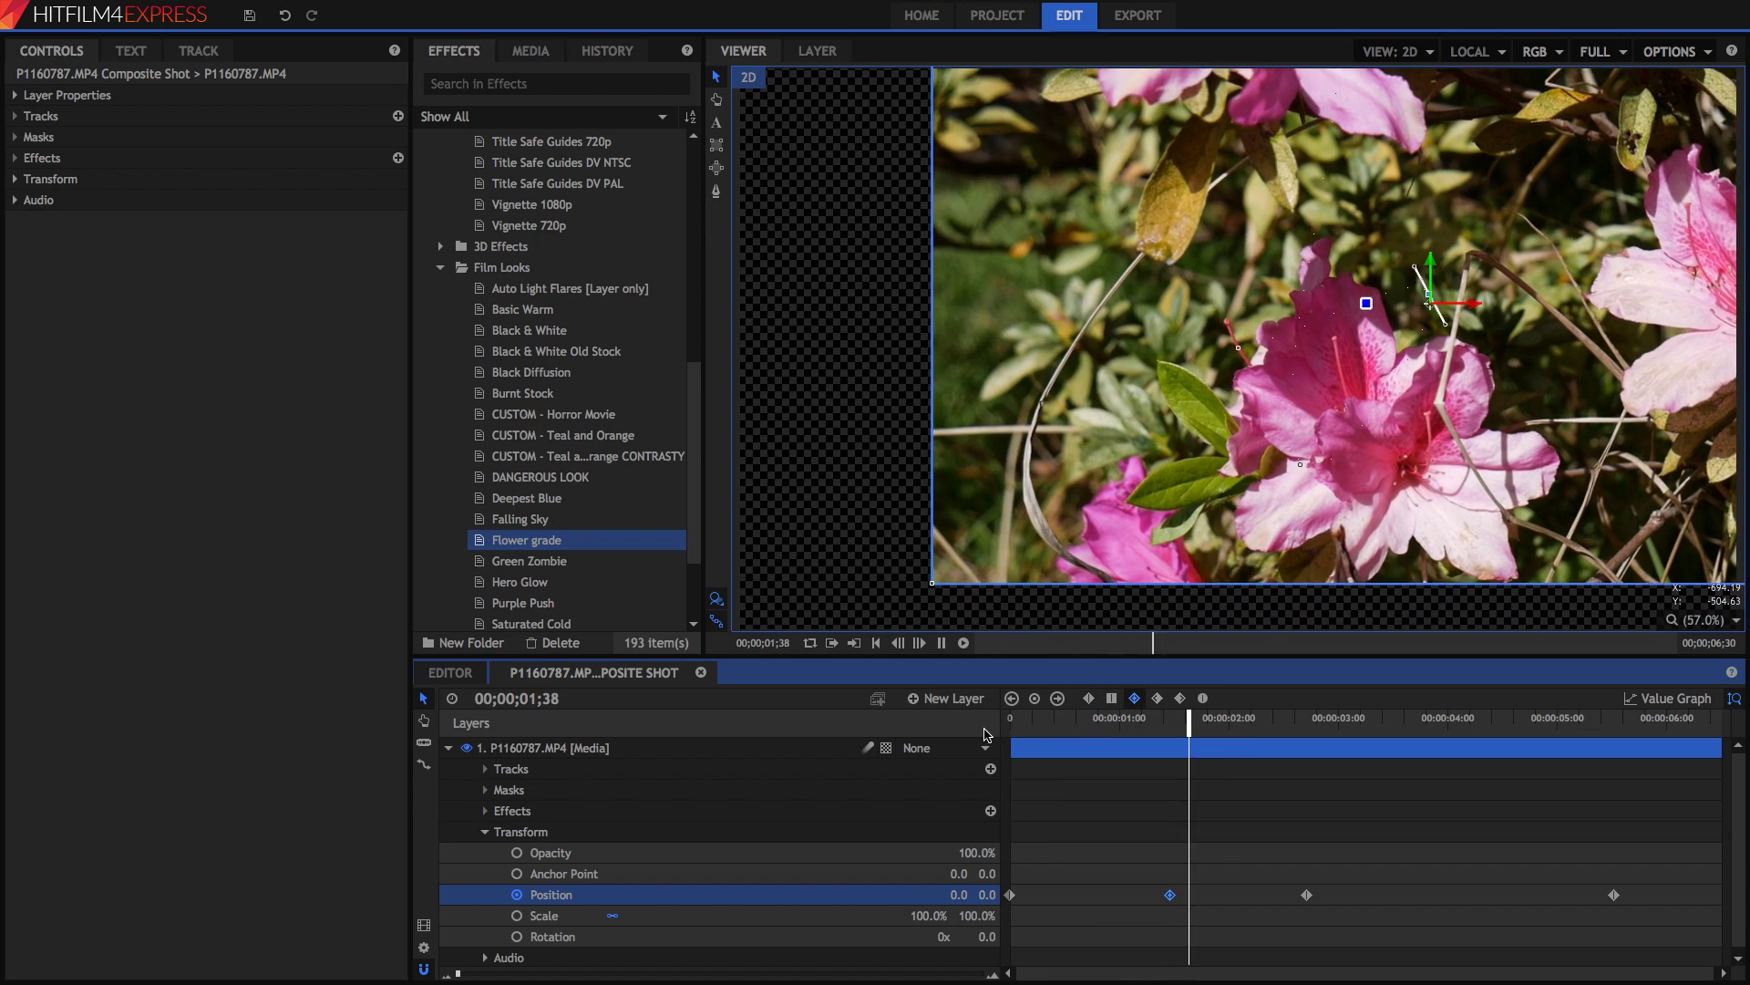
{"action": "left_click", "coordinate": [1167, 726]}
{"action": "left_click_drag", "start_coordinate": [1167, 727], "coordinate": [1170, 723]}
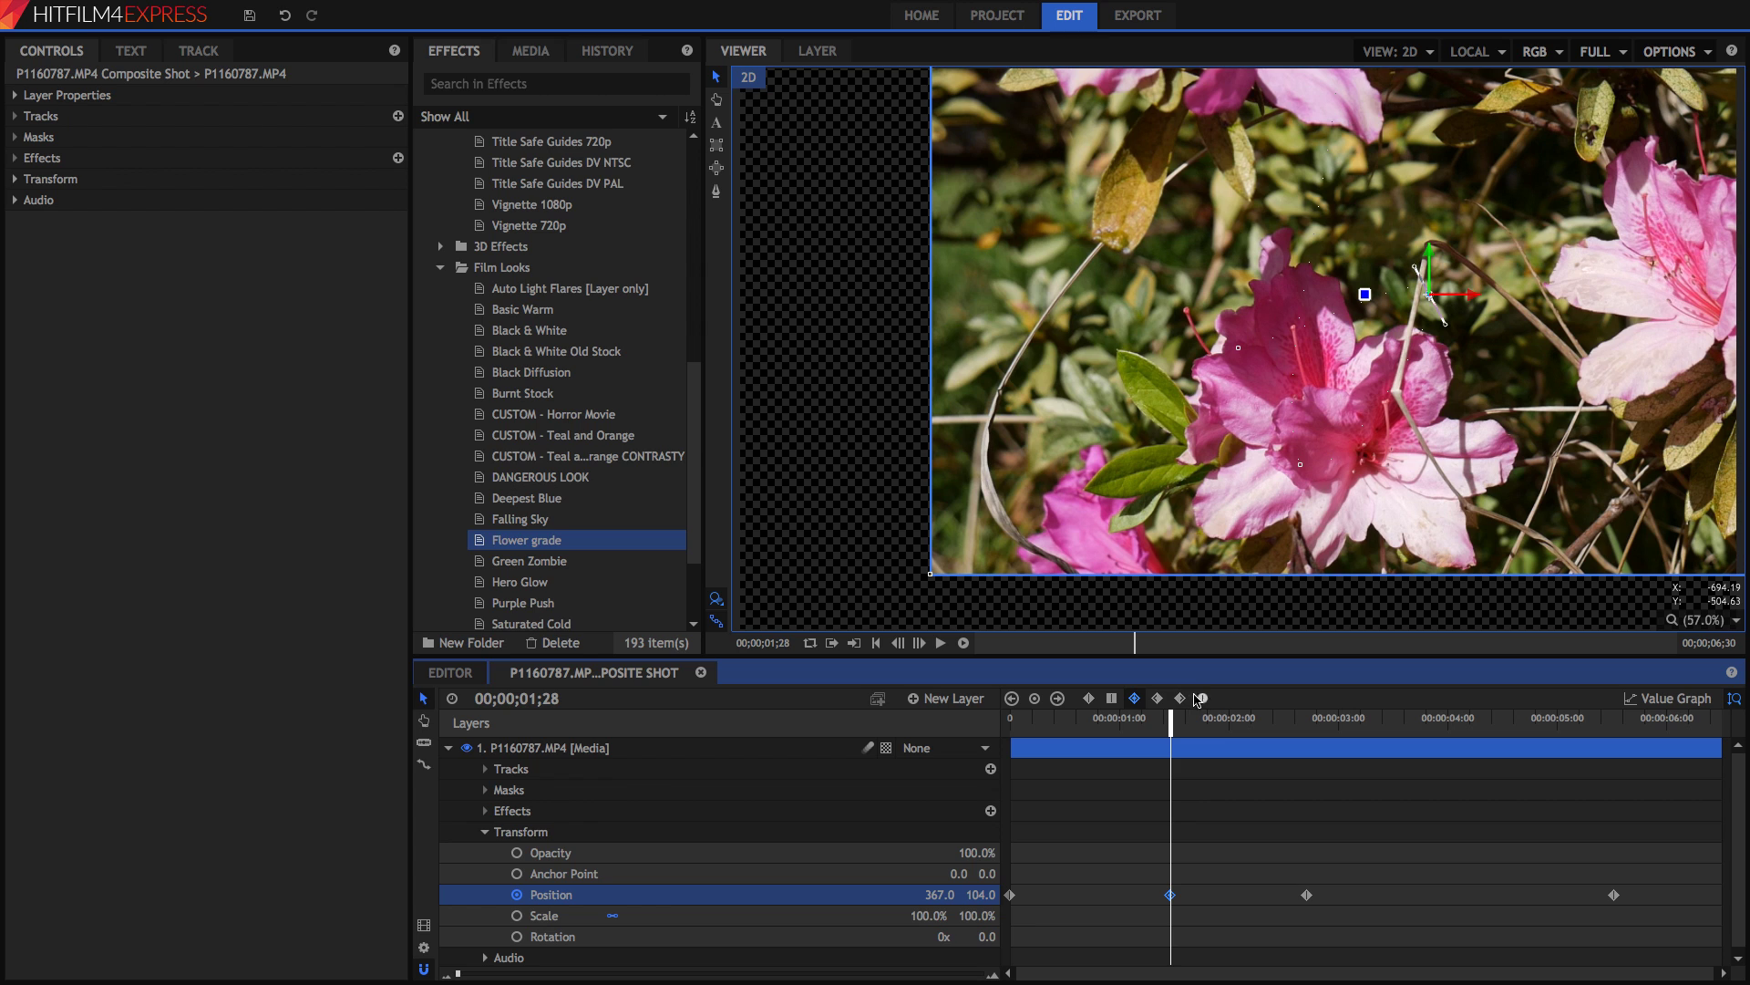
{"action": "left_click_drag", "start_coordinate": [1089, 727], "coordinate": [1173, 716]}
Make the 01;28 Position keyframe a smooth bezier, pull out its handle, and replay the curved motion
{"action": "left_click", "coordinate": [1204, 700]}
{"action": "left_click_drag", "start_coordinate": [1446, 325], "coordinate": [1611, 350]}
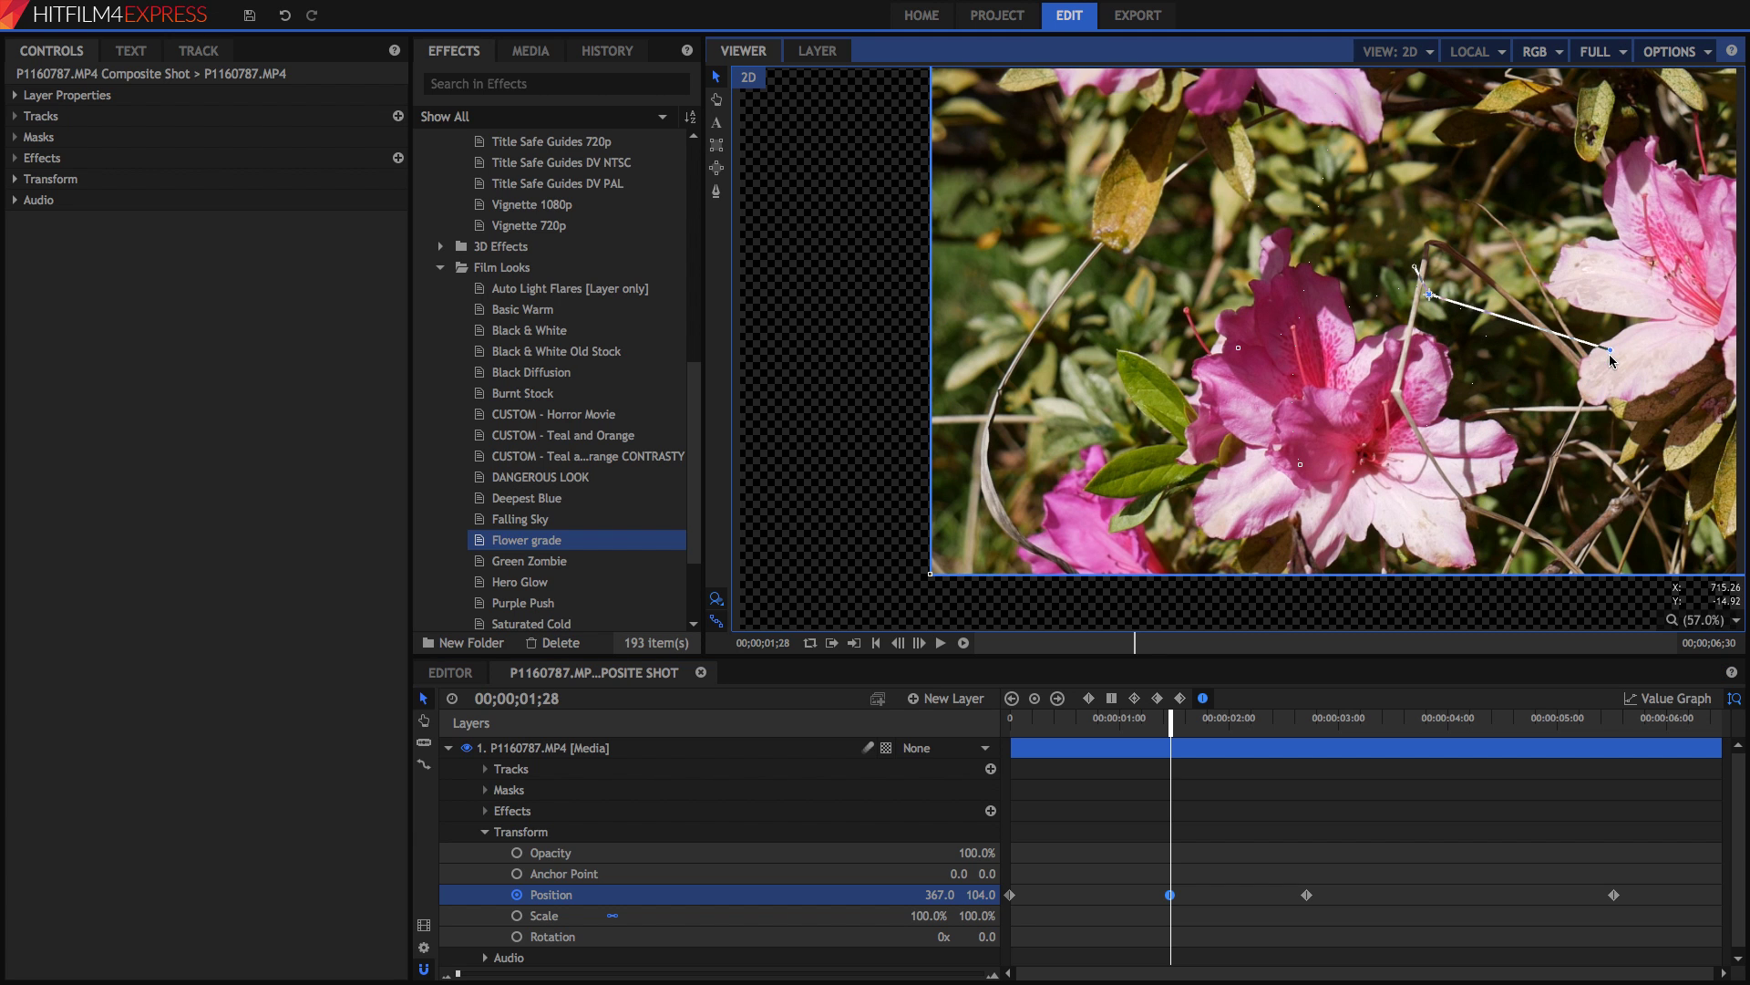
{"action": "key", "text": "space"}
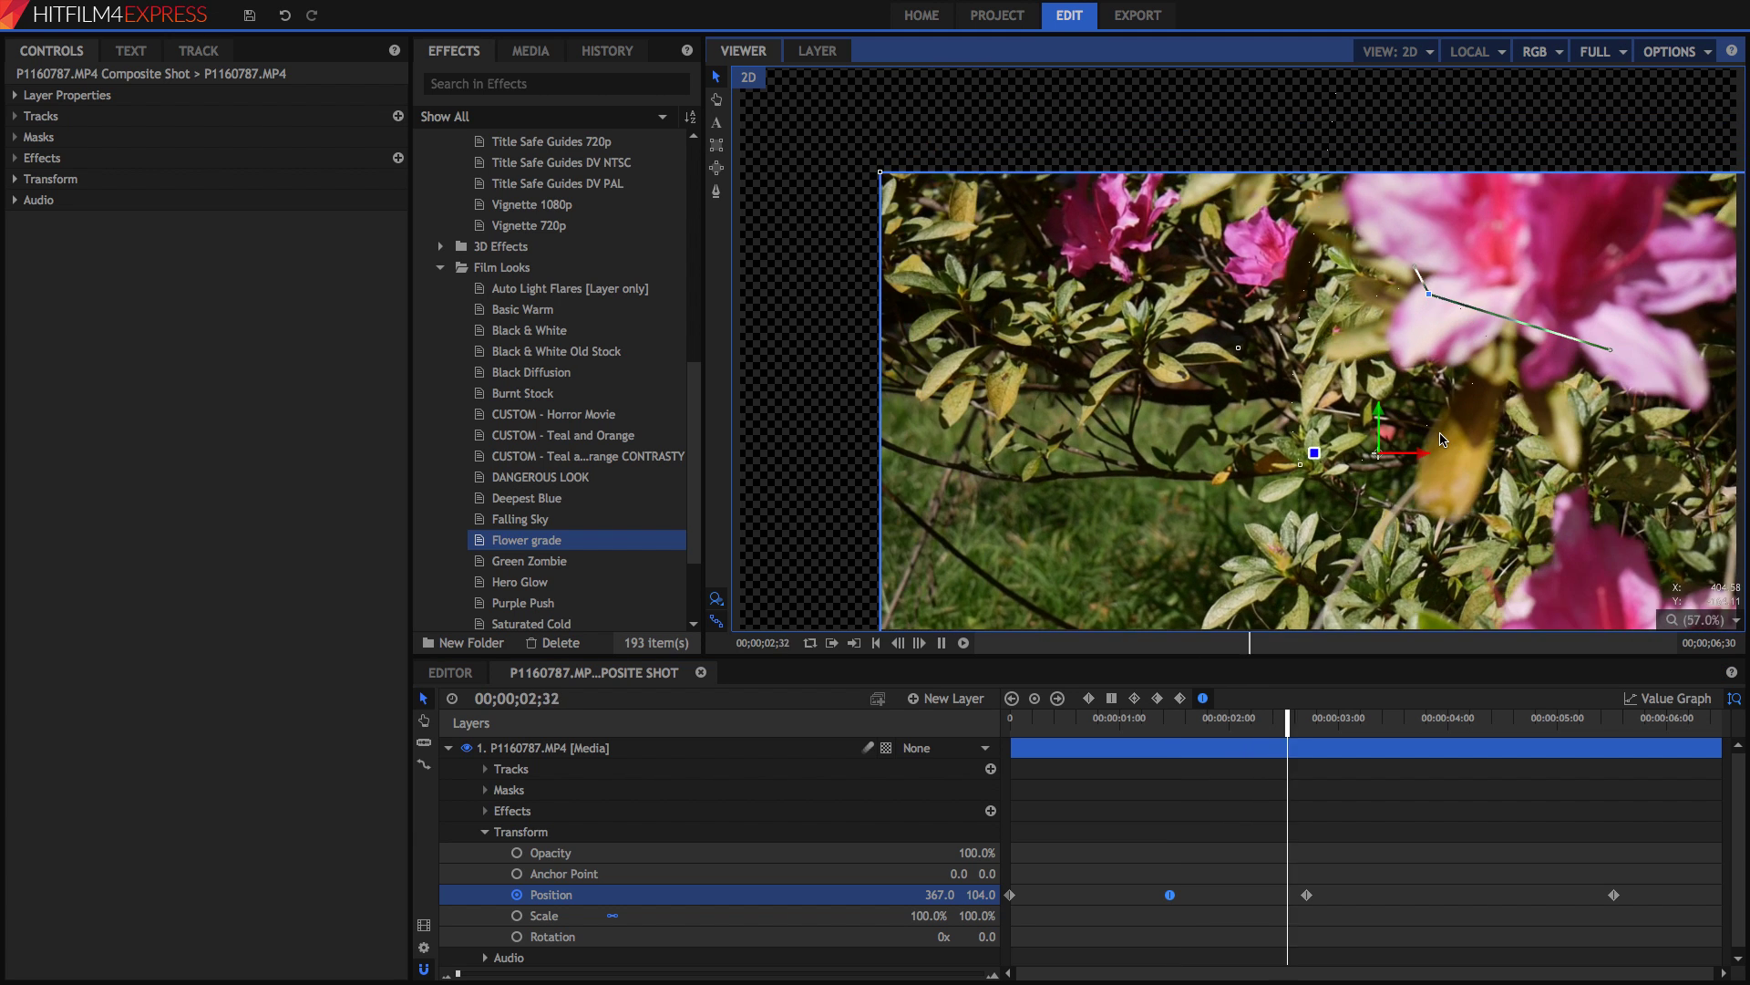
{"action": "left_click", "coordinate": [1147, 720]}
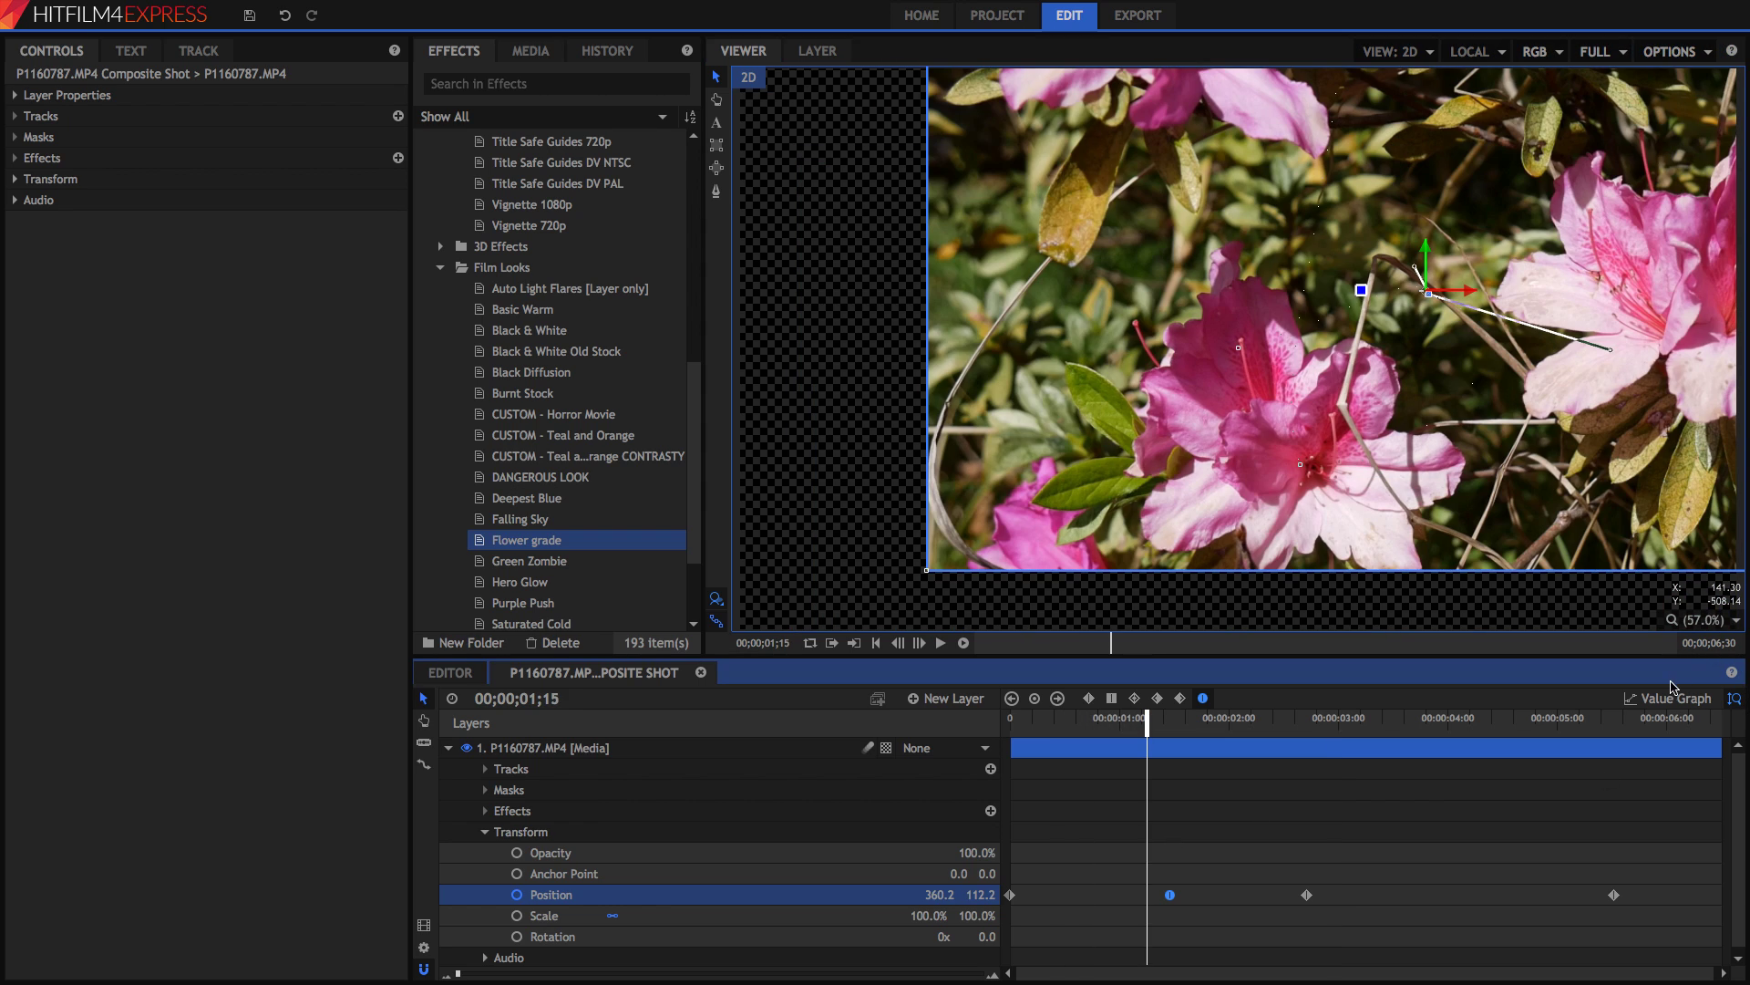
Show the Position value graph, reshape its curves around the keyframe, and select the 3-second keyframe
{"action": "left_click", "coordinate": [1675, 697]}
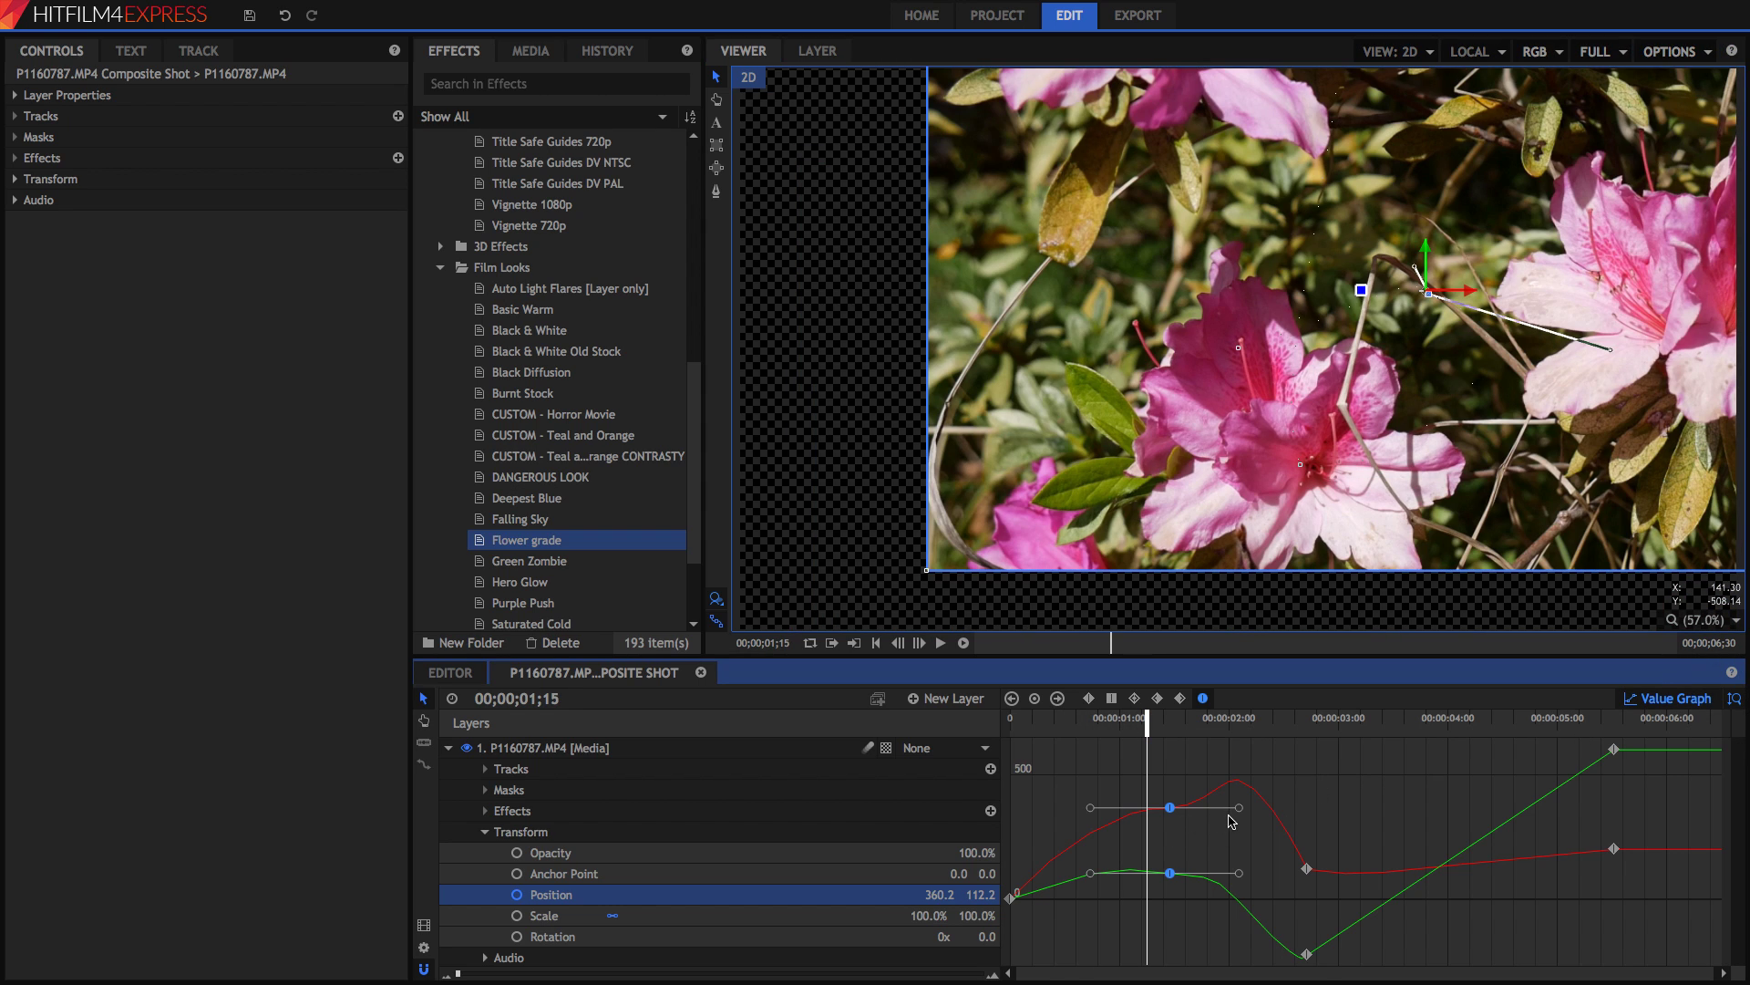
{"action": "left_click_drag", "start_coordinate": [1240, 809], "coordinate": [1309, 883]}
{"action": "left_click", "coordinate": [1308, 865]}
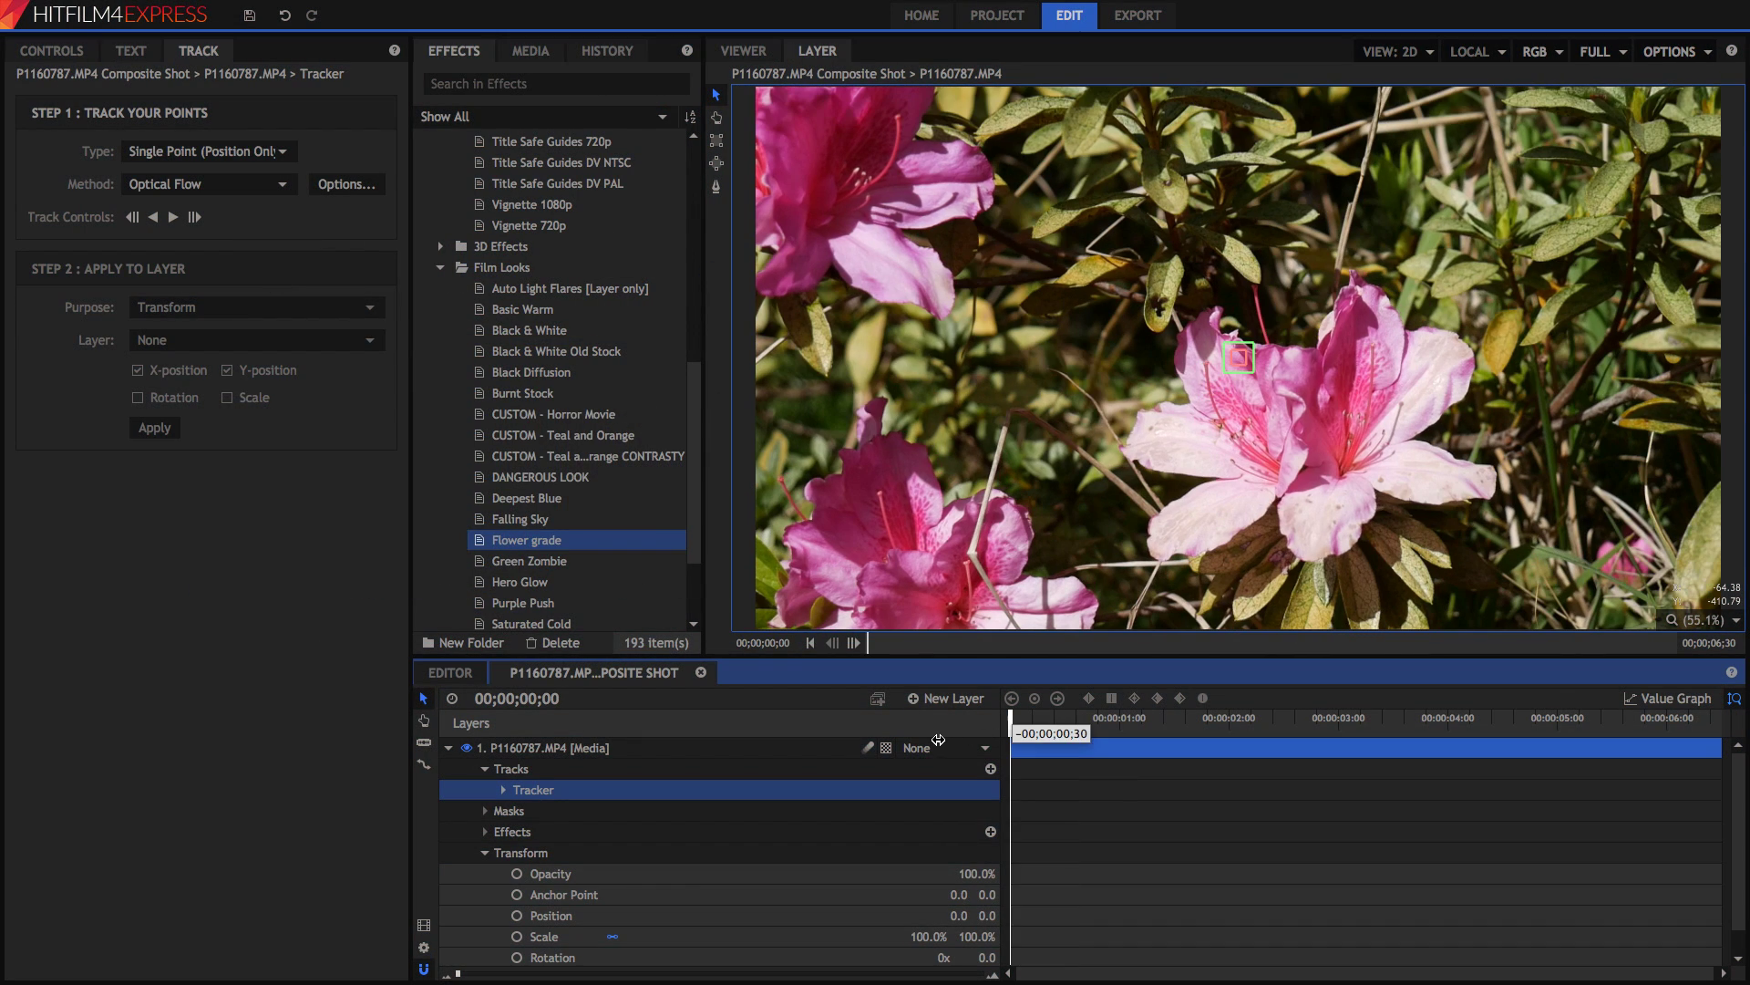
Switch the tracker to Double Points, place the second point on the pink flower, and return to frame 0
{"action": "left_click", "coordinate": [218, 153]}
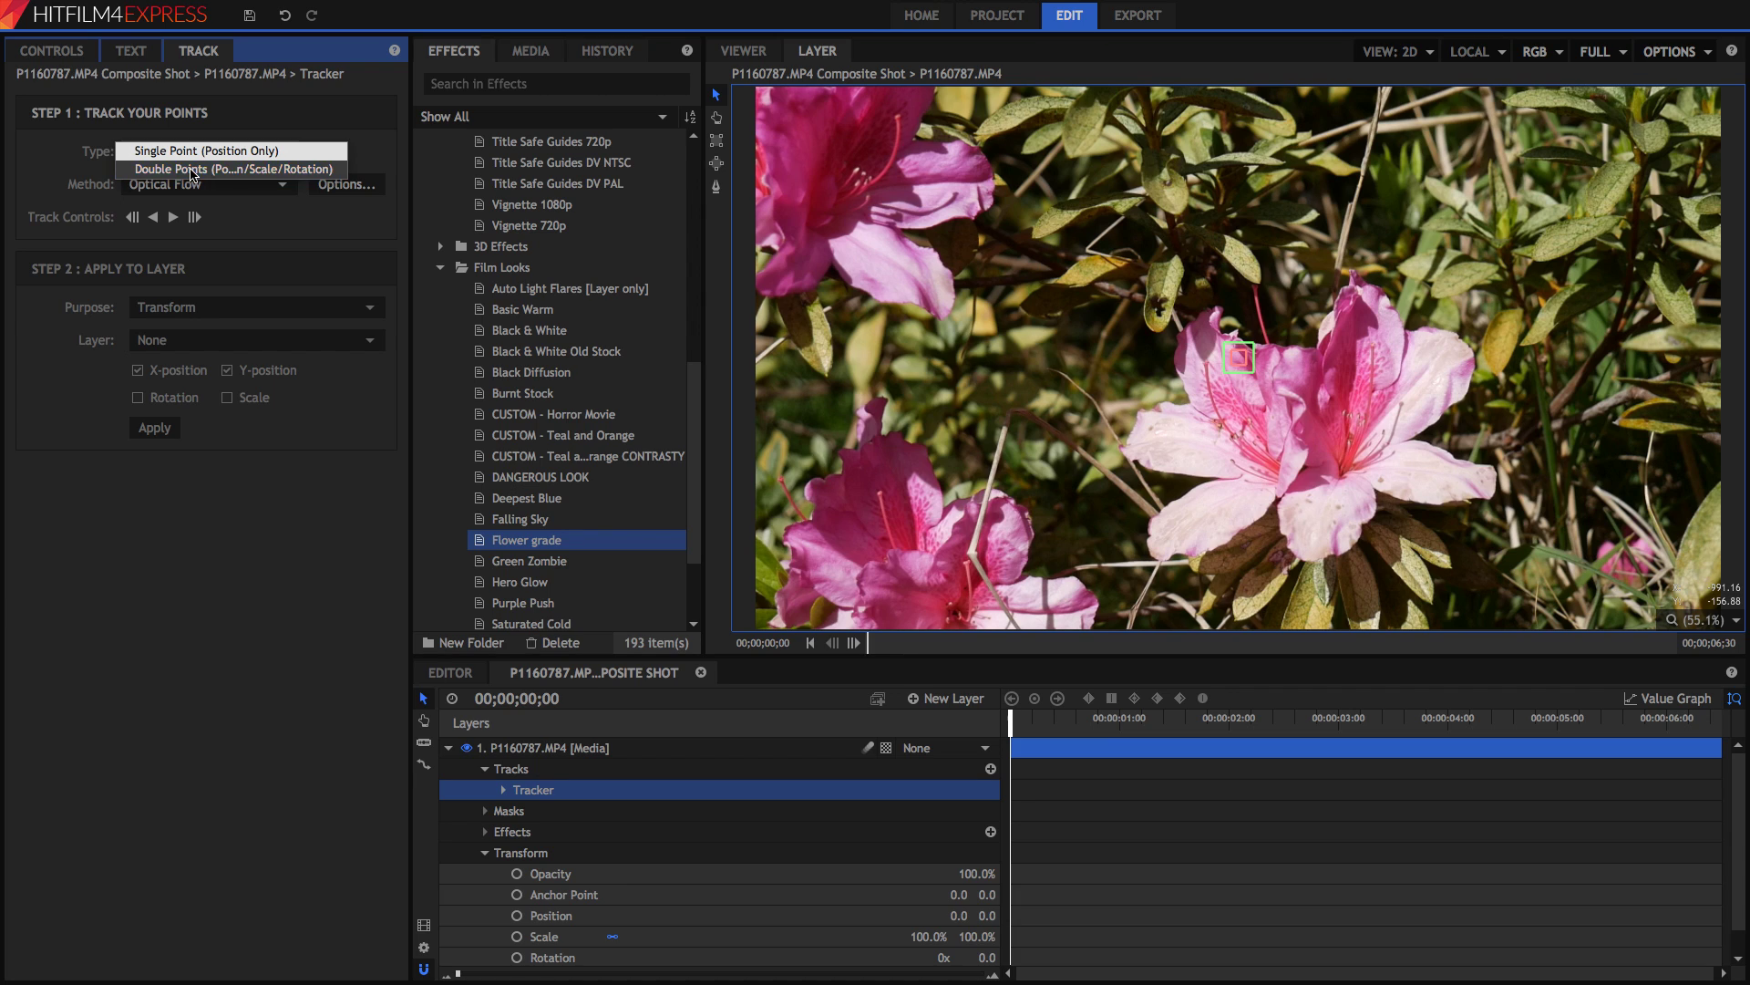
{"action": "left_click", "coordinate": [192, 170]}
{"action": "left_click_drag", "start_coordinate": [1246, 369], "coordinate": [1183, 454]}
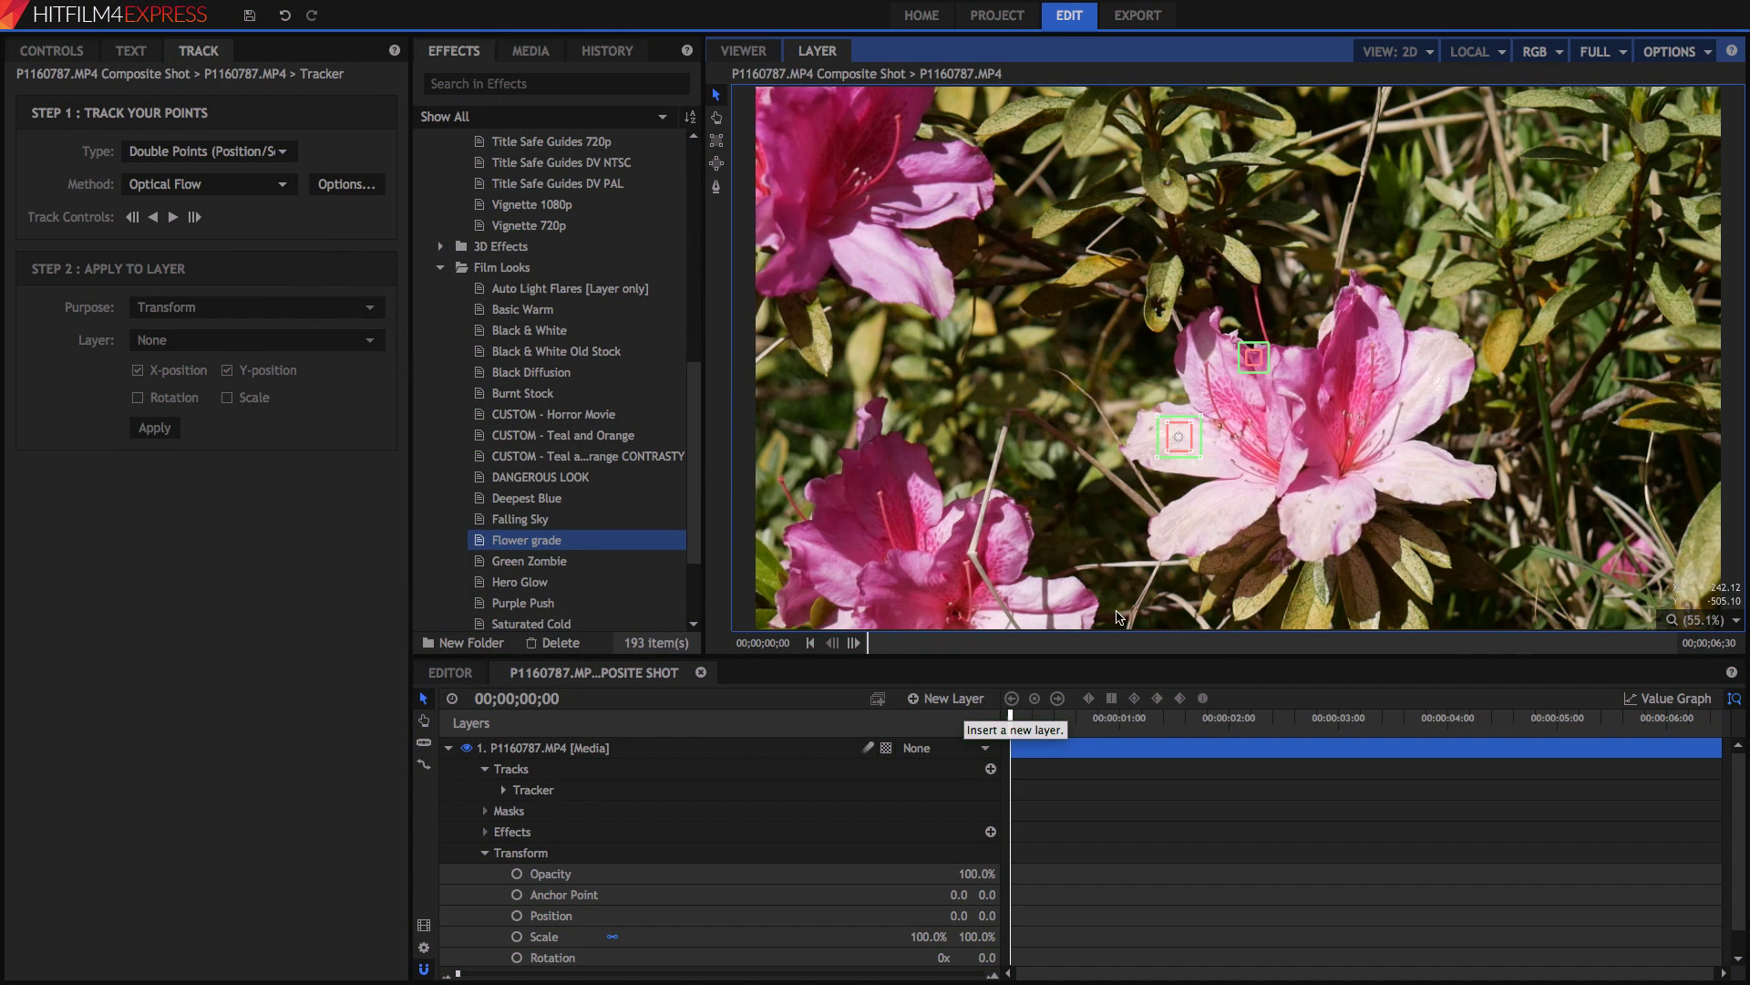
{"action": "left_click", "coordinate": [1049, 718]}
{"action": "key", "text": "Home"}
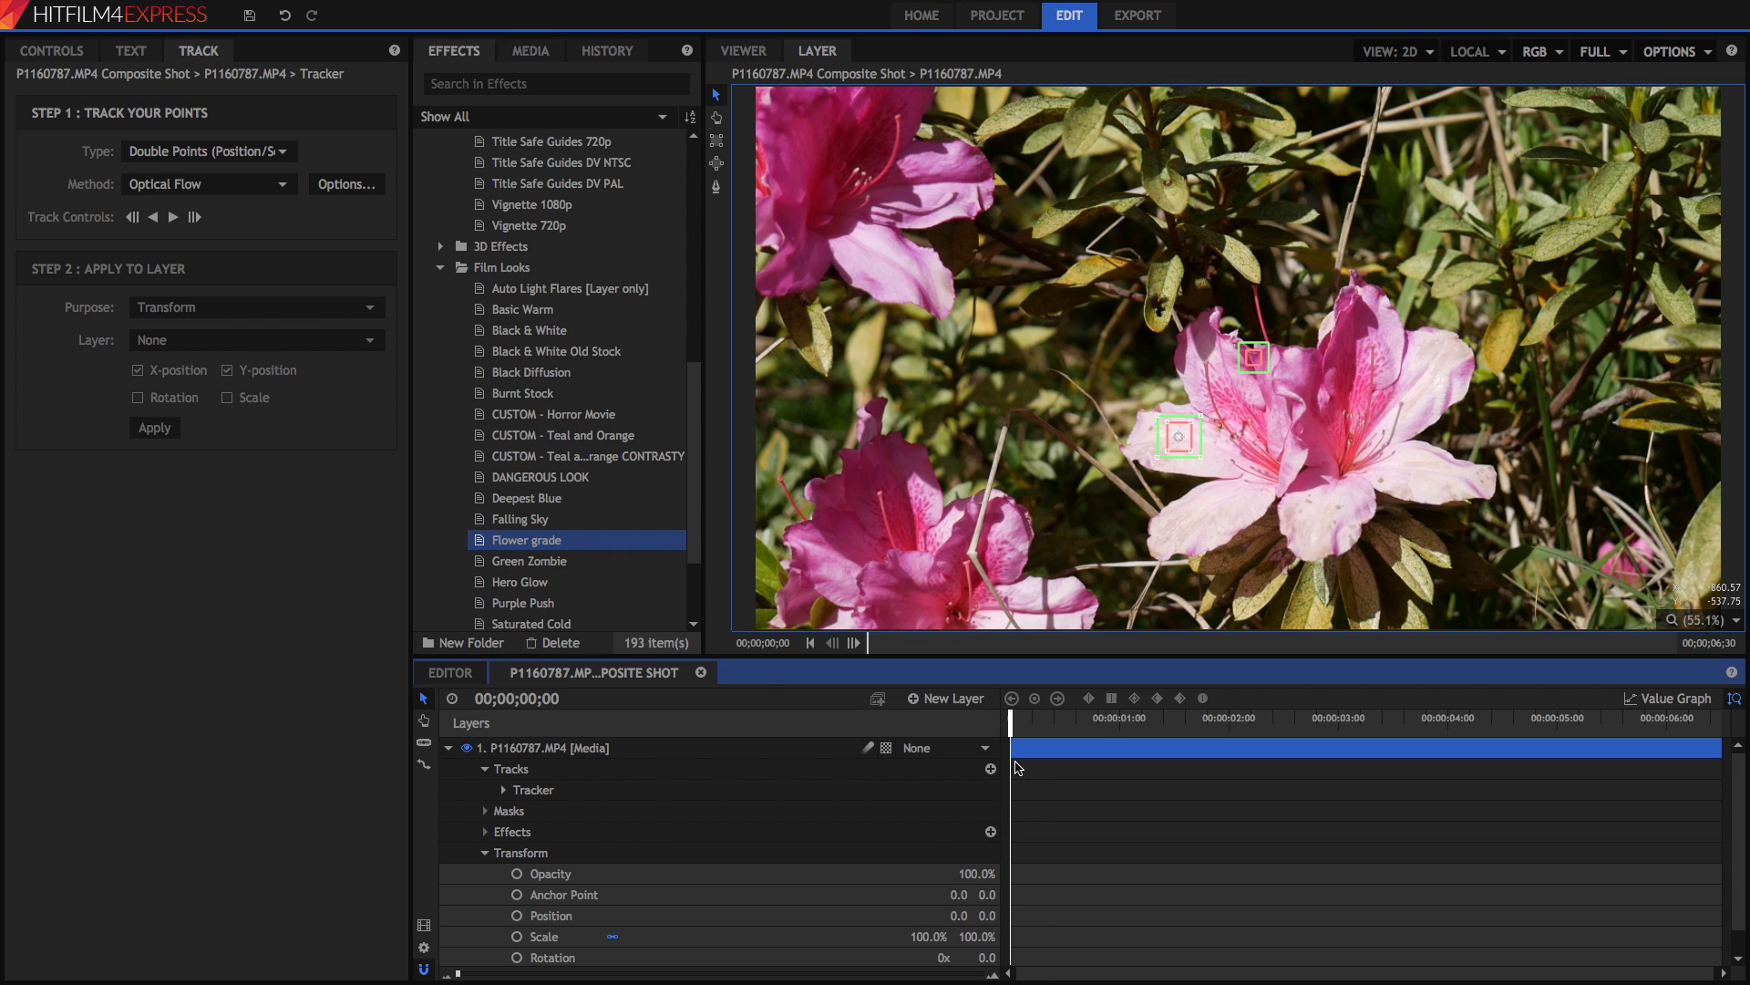
Add a New Point layer to the composite and show the Tracker's settings
{"action": "left_click", "coordinate": [964, 696]}
{"action": "left_click", "coordinate": [944, 825]}
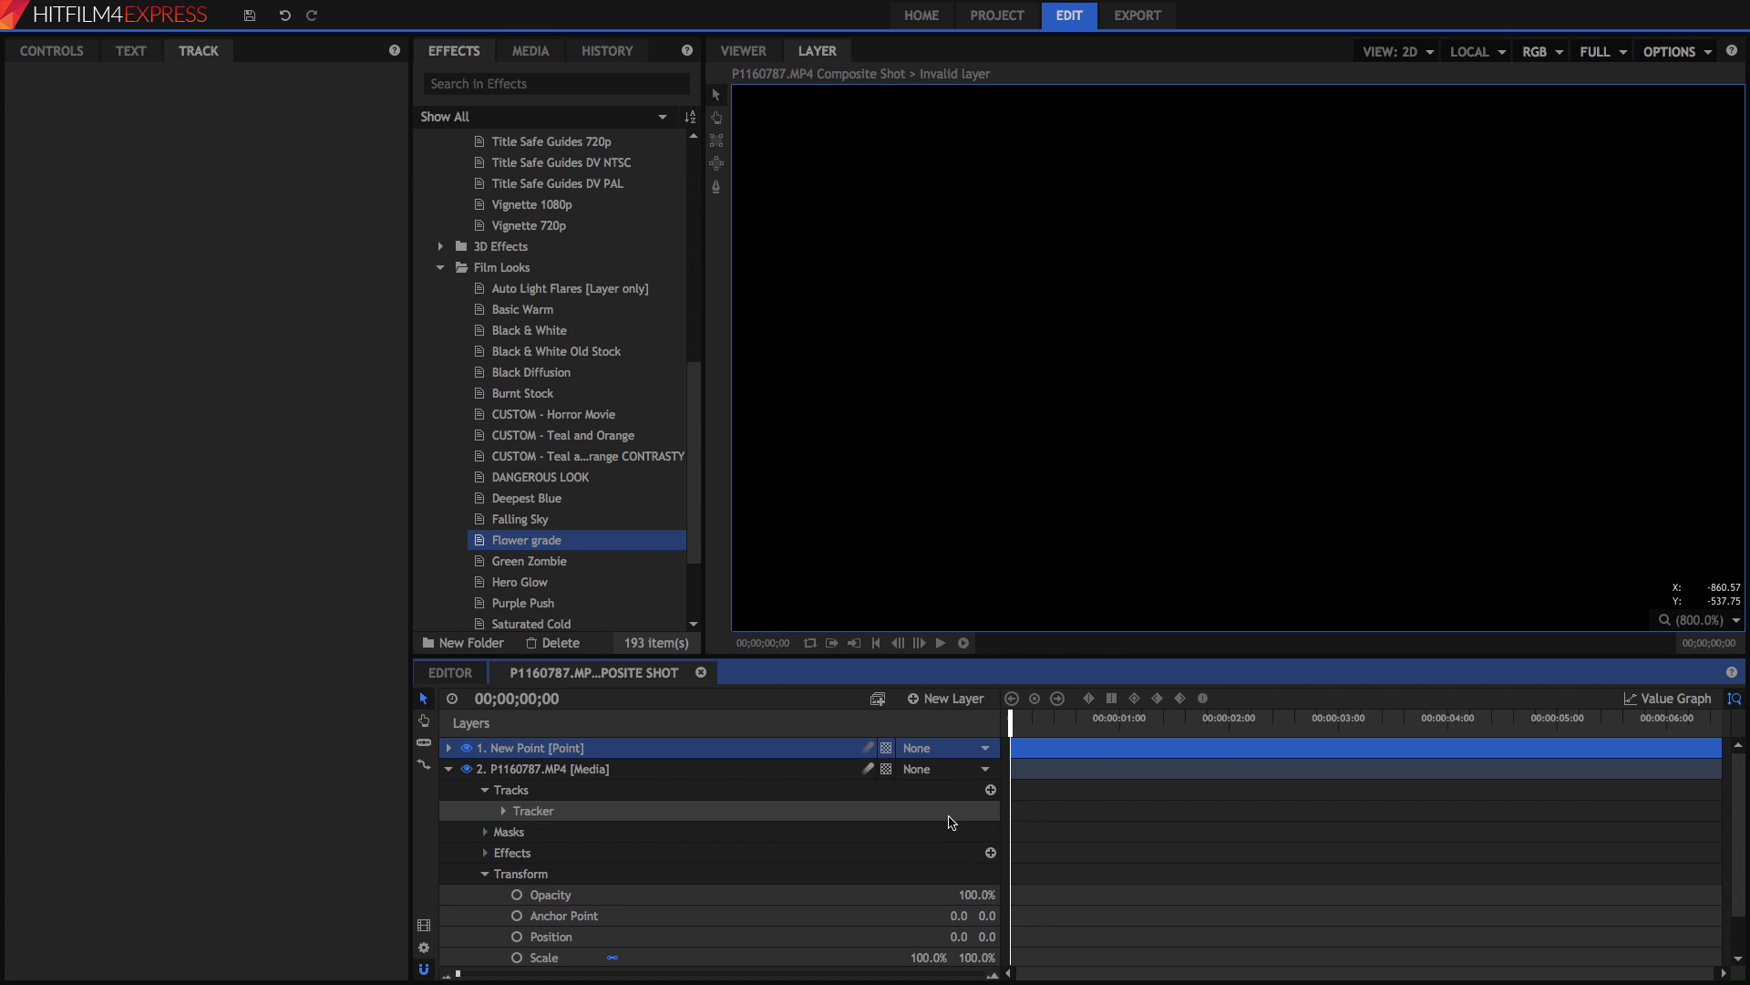
{"action": "left_click", "coordinate": [764, 808]}
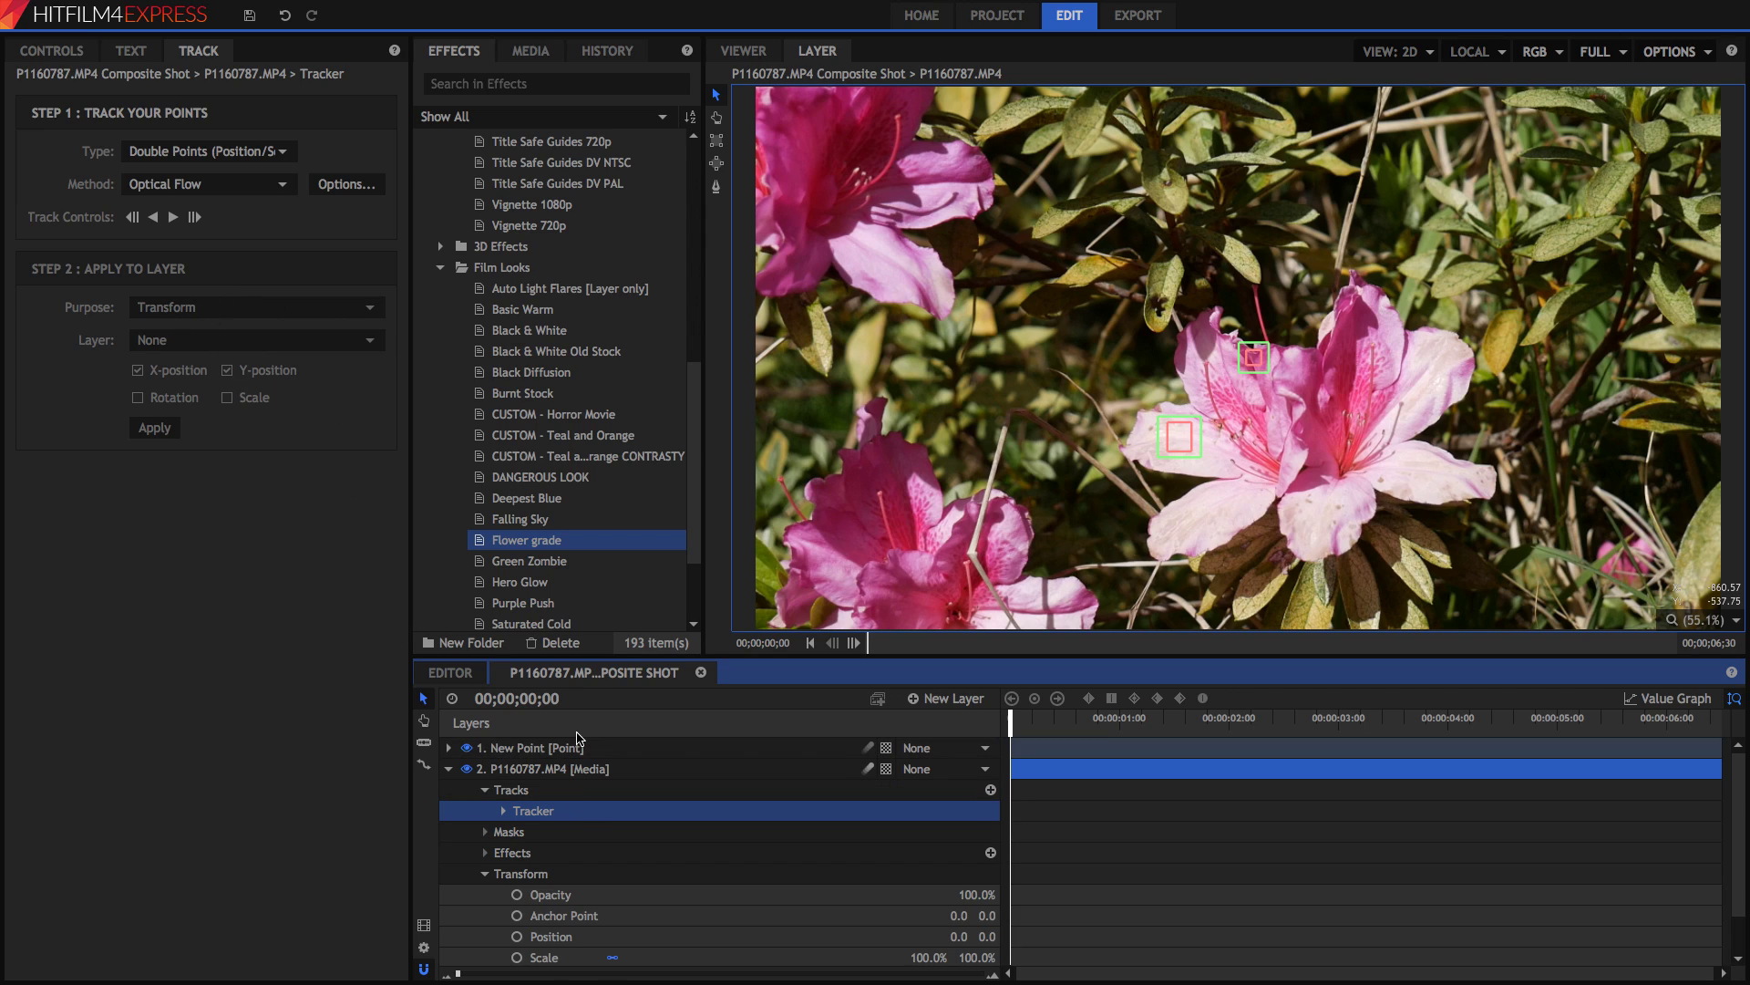
Leave the flower clip layer's Parent at None and select that layer
{"action": "left_click", "coordinate": [577, 746]}
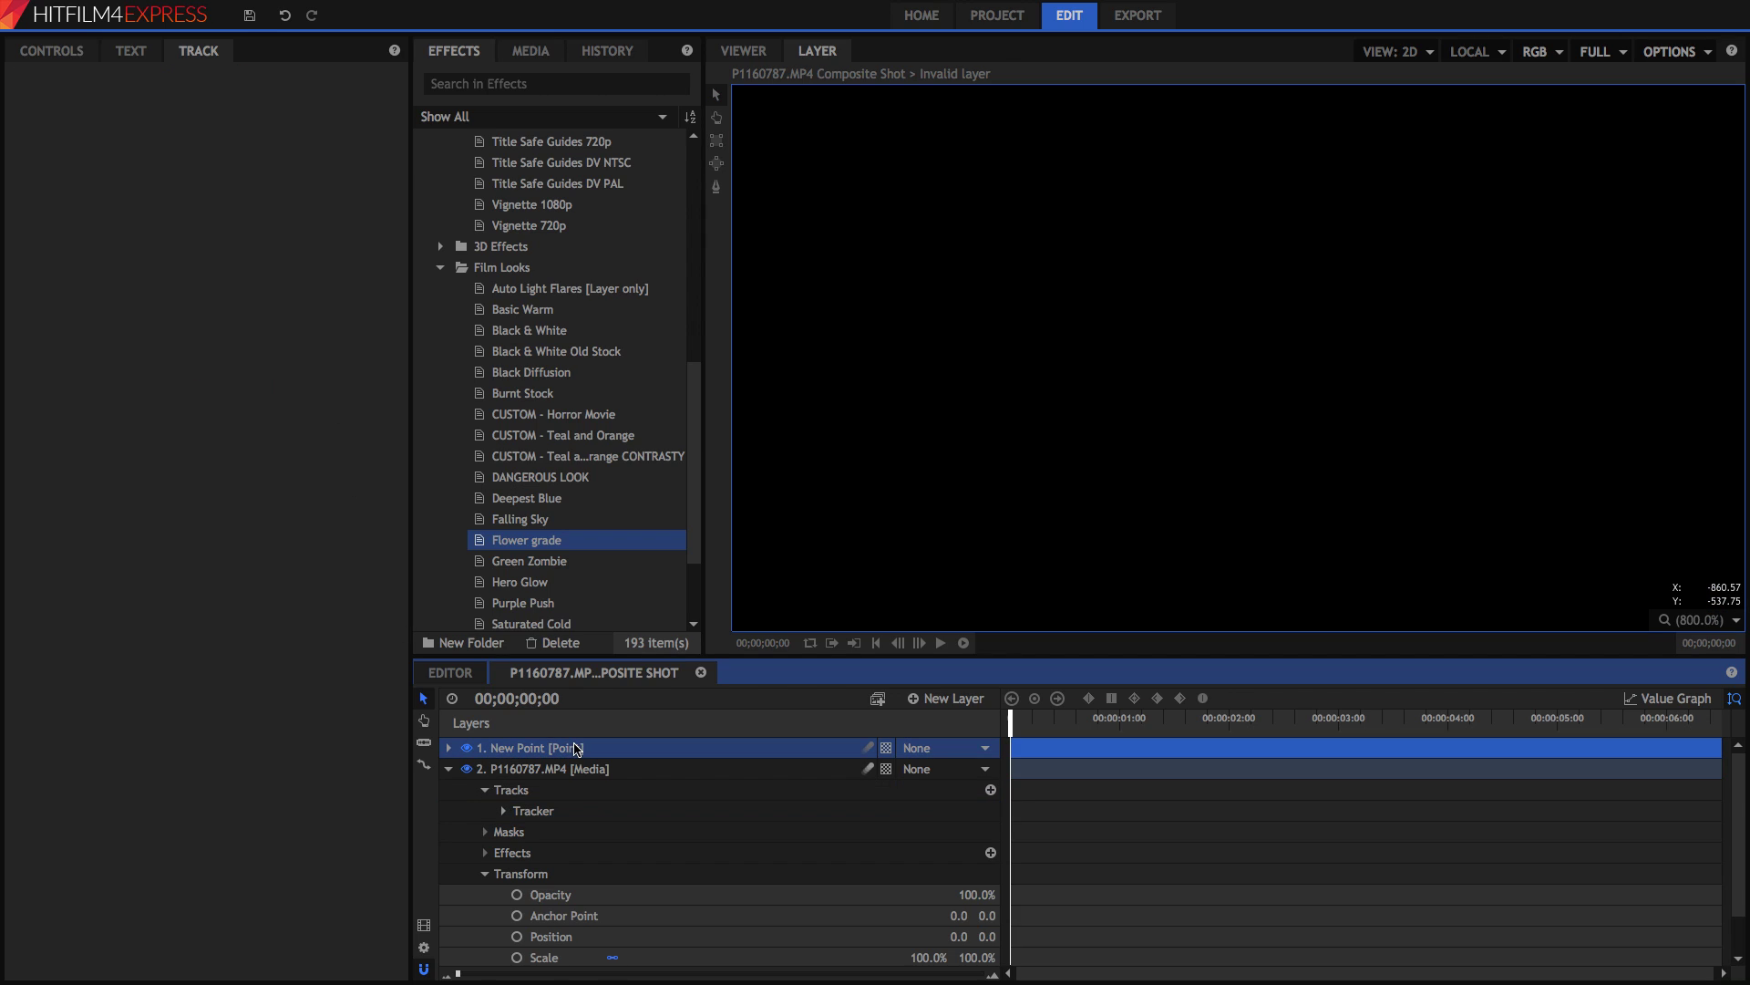
{"action": "left_click", "coordinate": [957, 769]}
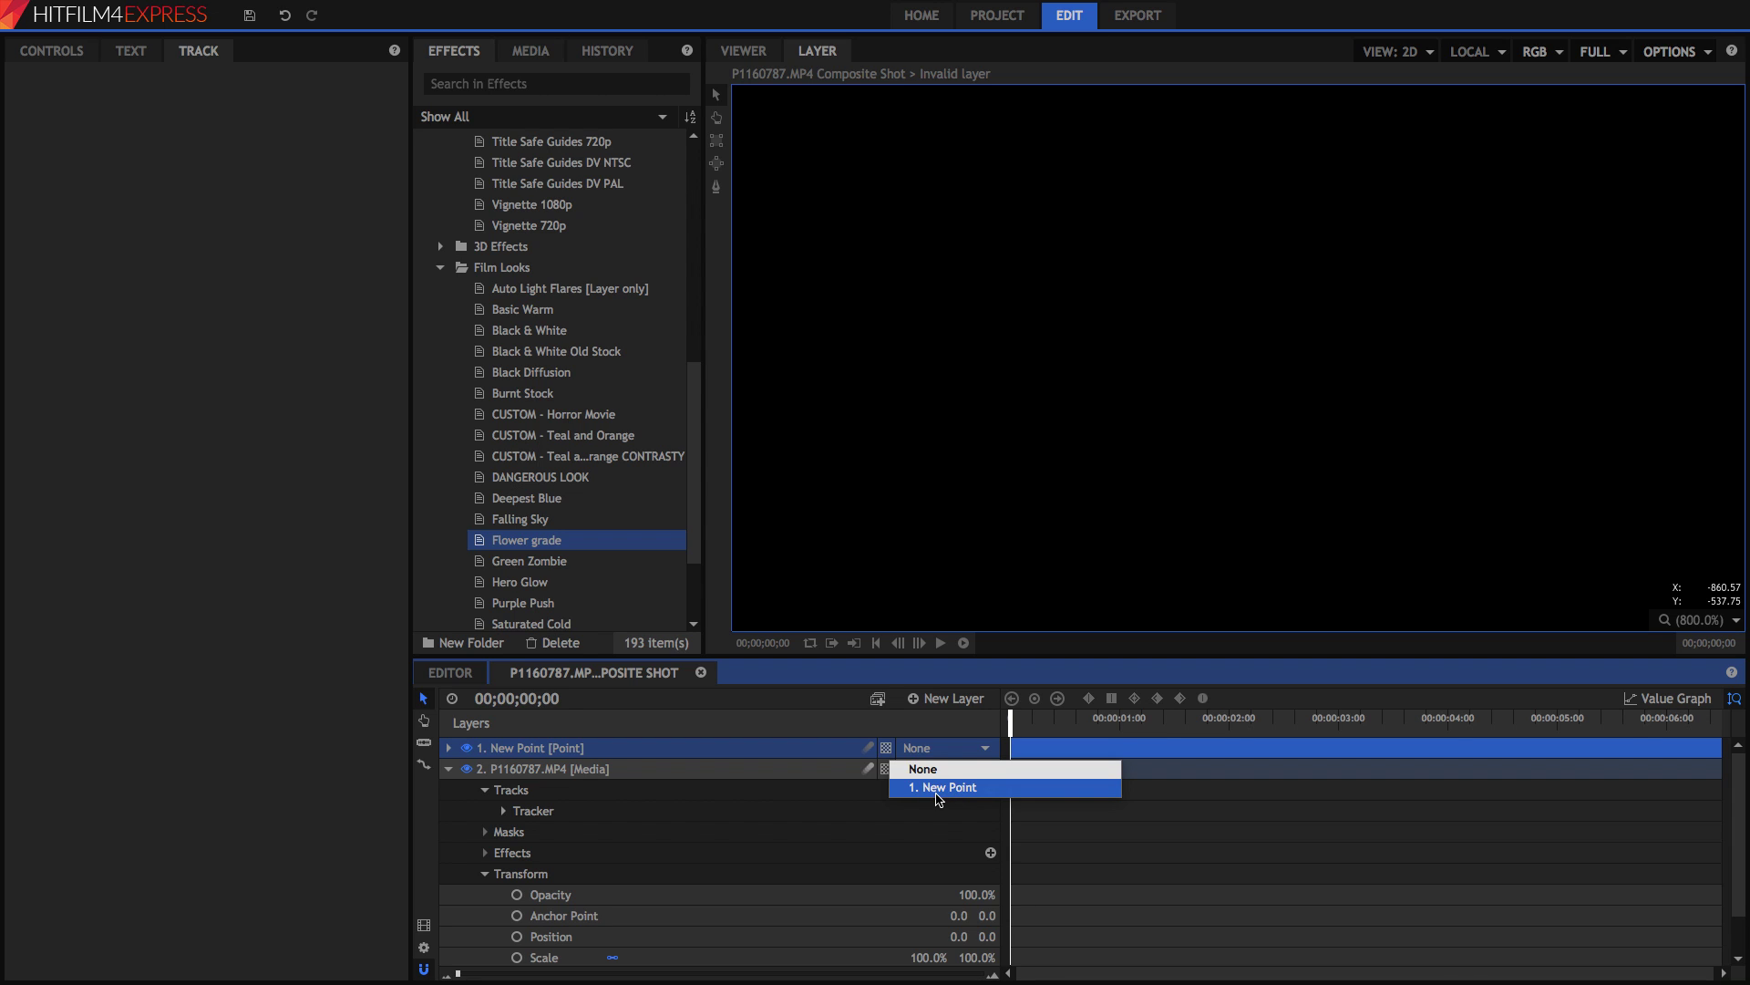
{"action": "left_click", "coordinate": [923, 768]}
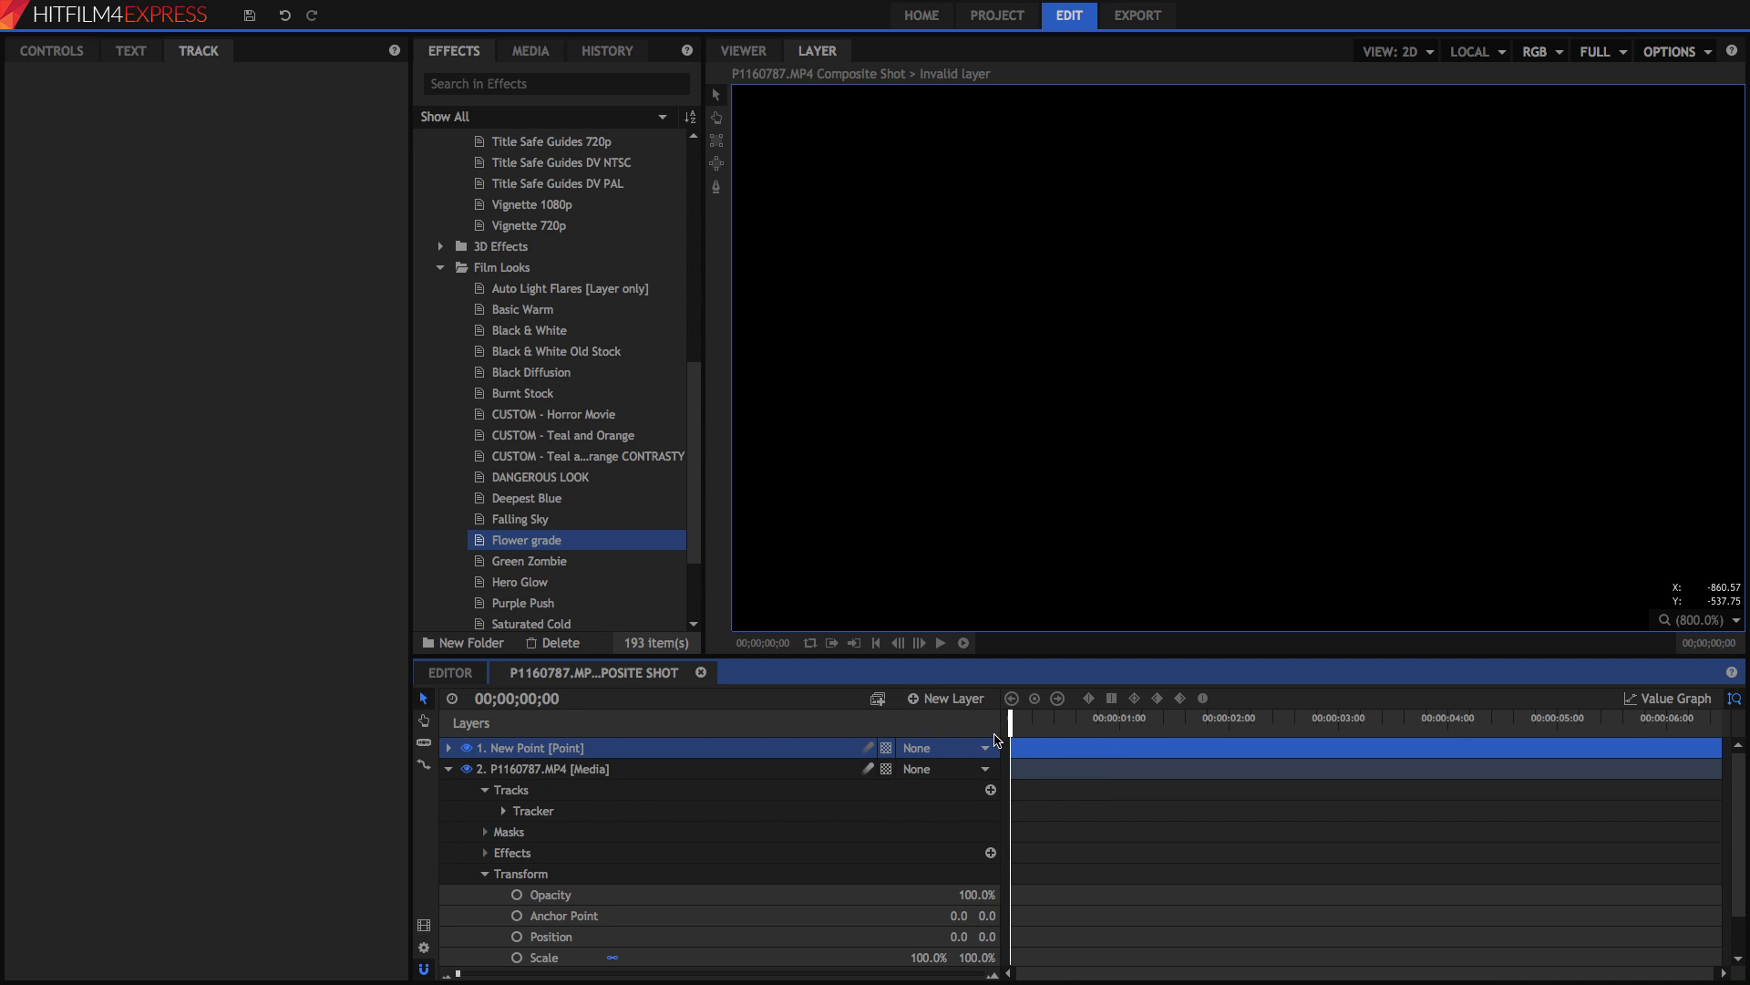
{"action": "left_click", "coordinate": [725, 769]}
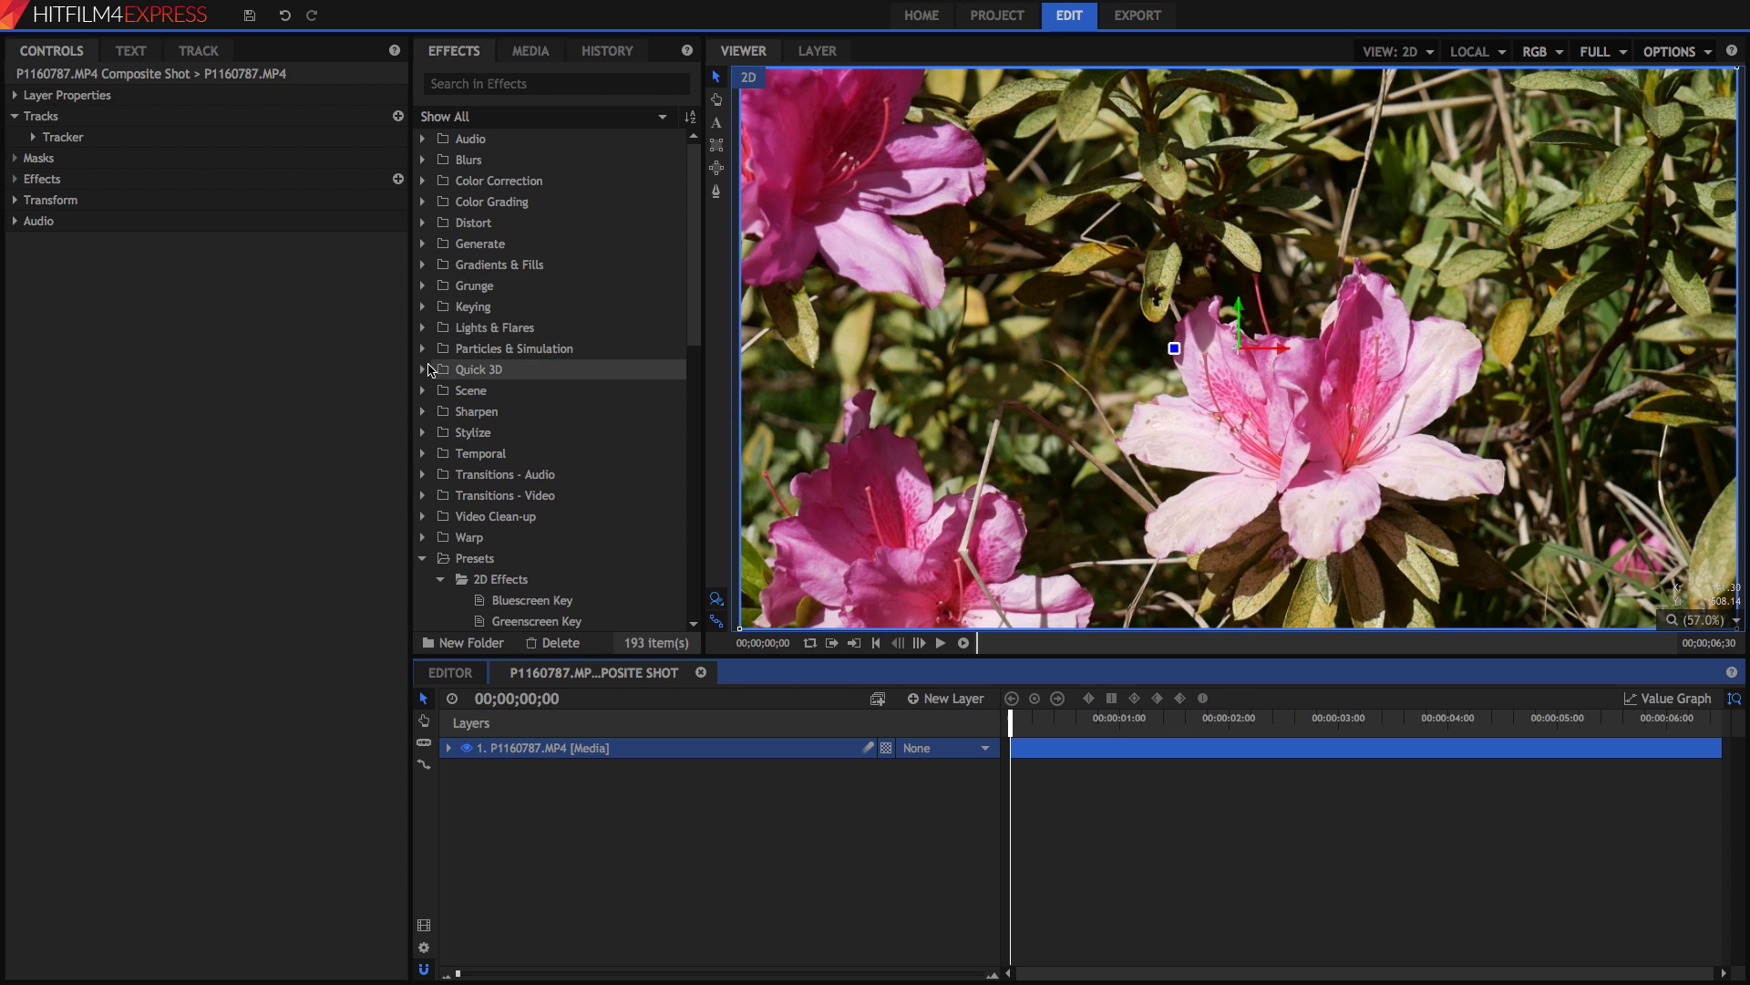
Add the Quick 3D Bonfire effect to the composite and lower it in the frame
{"action": "left_click", "coordinate": [465, 369]}
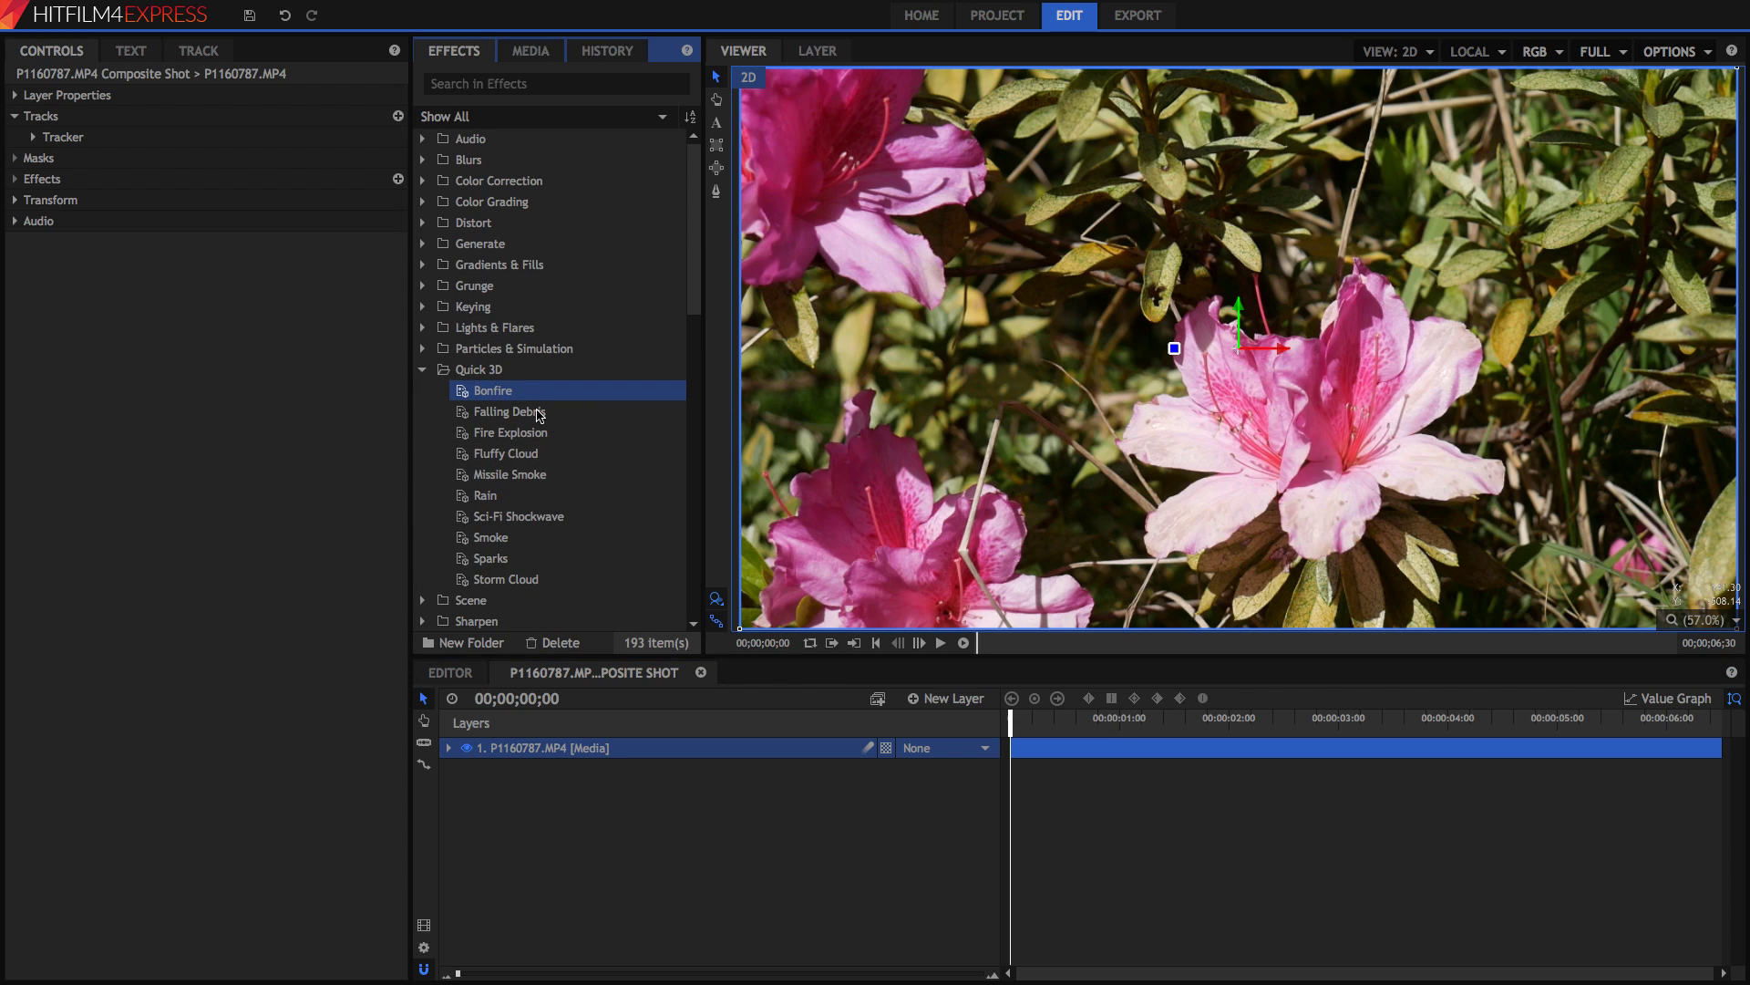
{"action": "left_click_drag", "start_coordinate": [539, 415], "coordinate": [605, 750]}
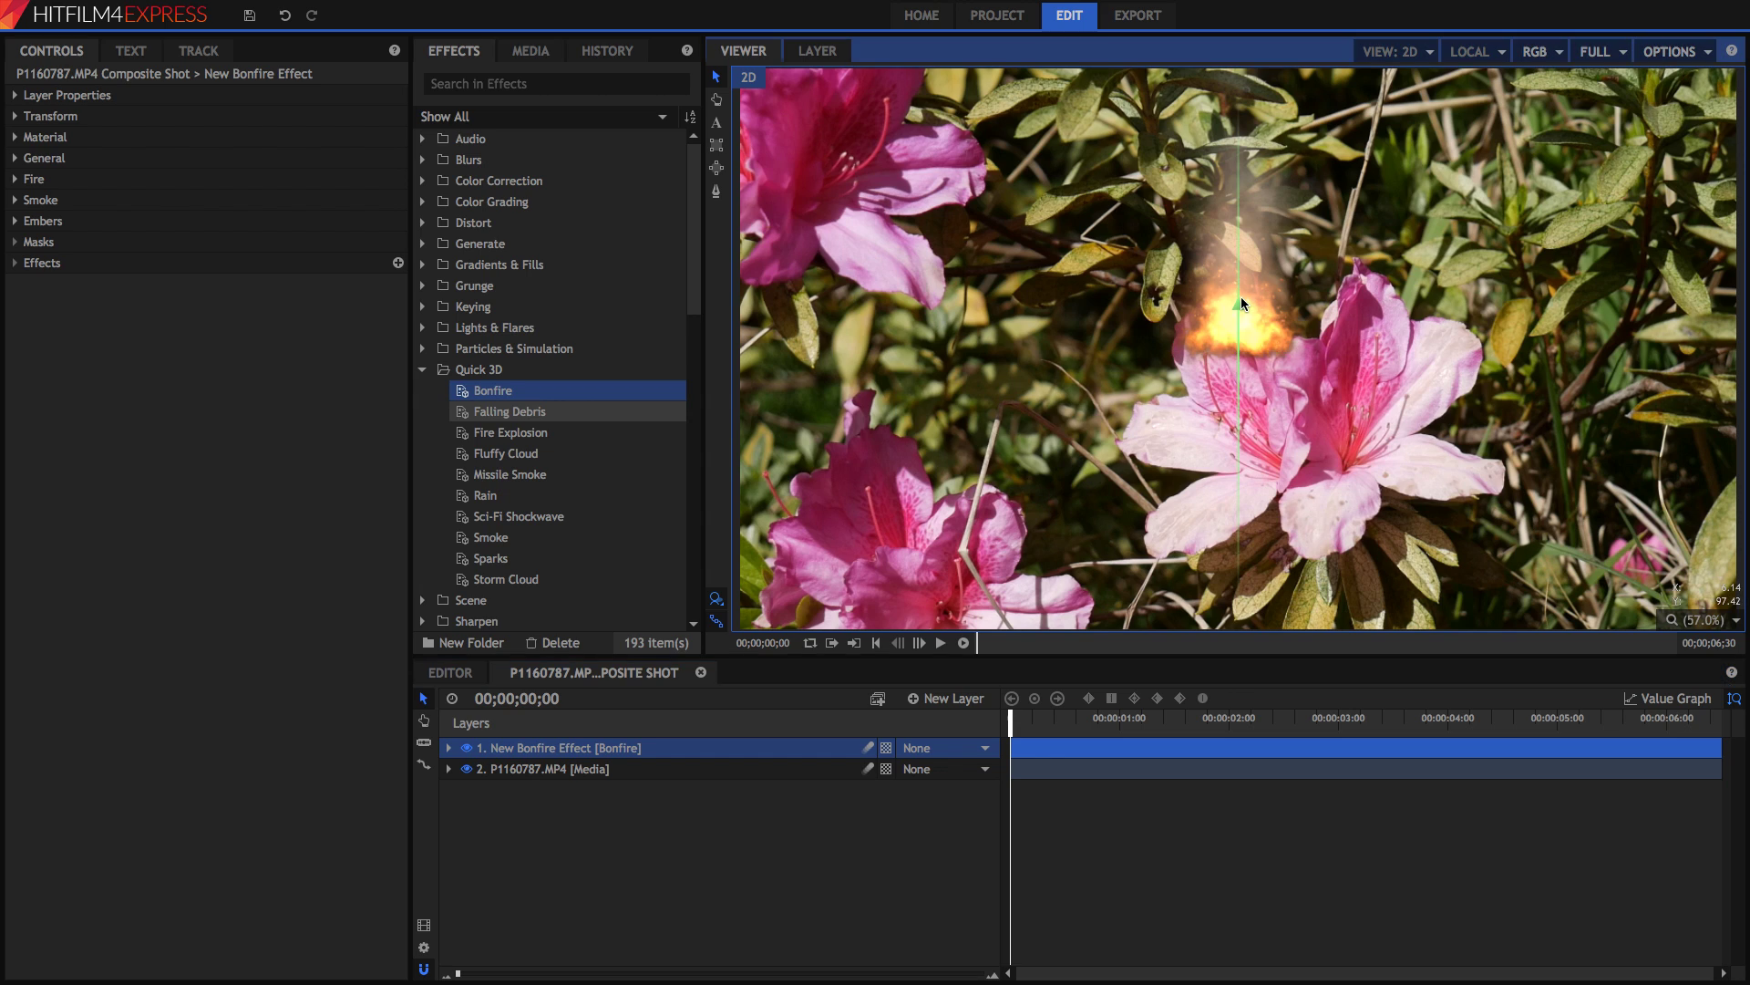
{"action": "left_click_drag", "start_coordinate": [1240, 297], "coordinate": [1247, 375]}
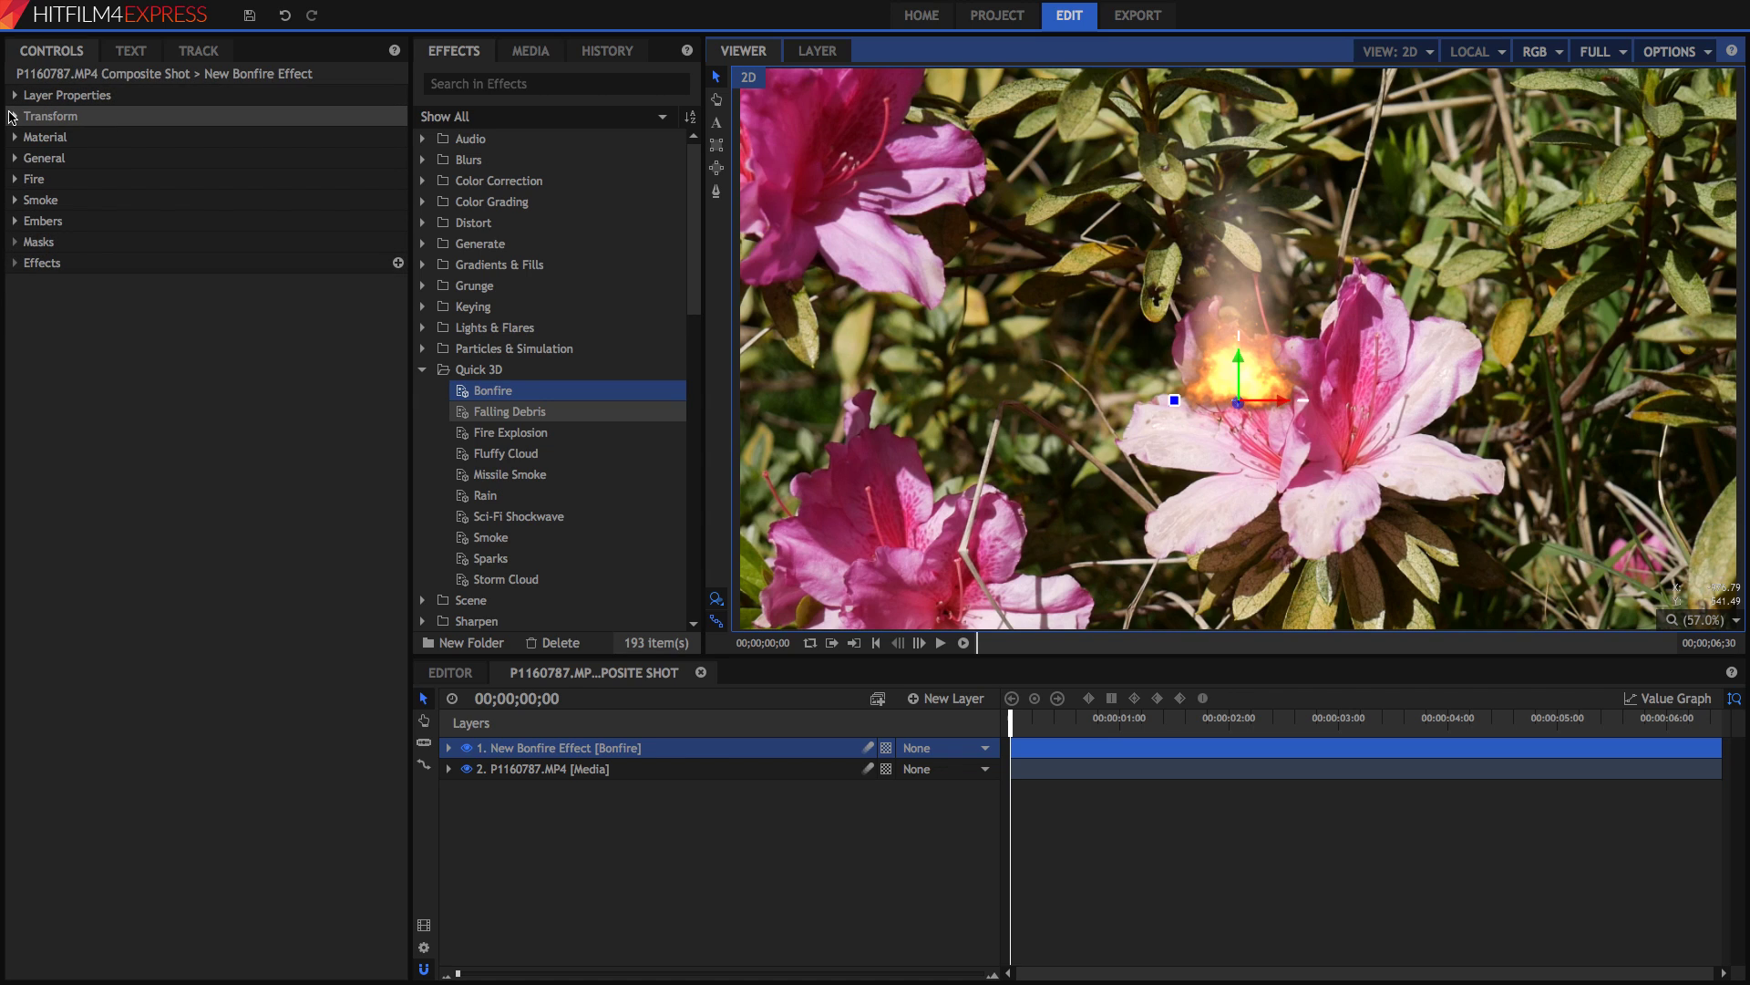
Rotate the Bonfire 31° on X, 48° on Y and -9° on Z, placing it on the flower's centre
{"action": "left_click", "coordinate": [14, 115]}
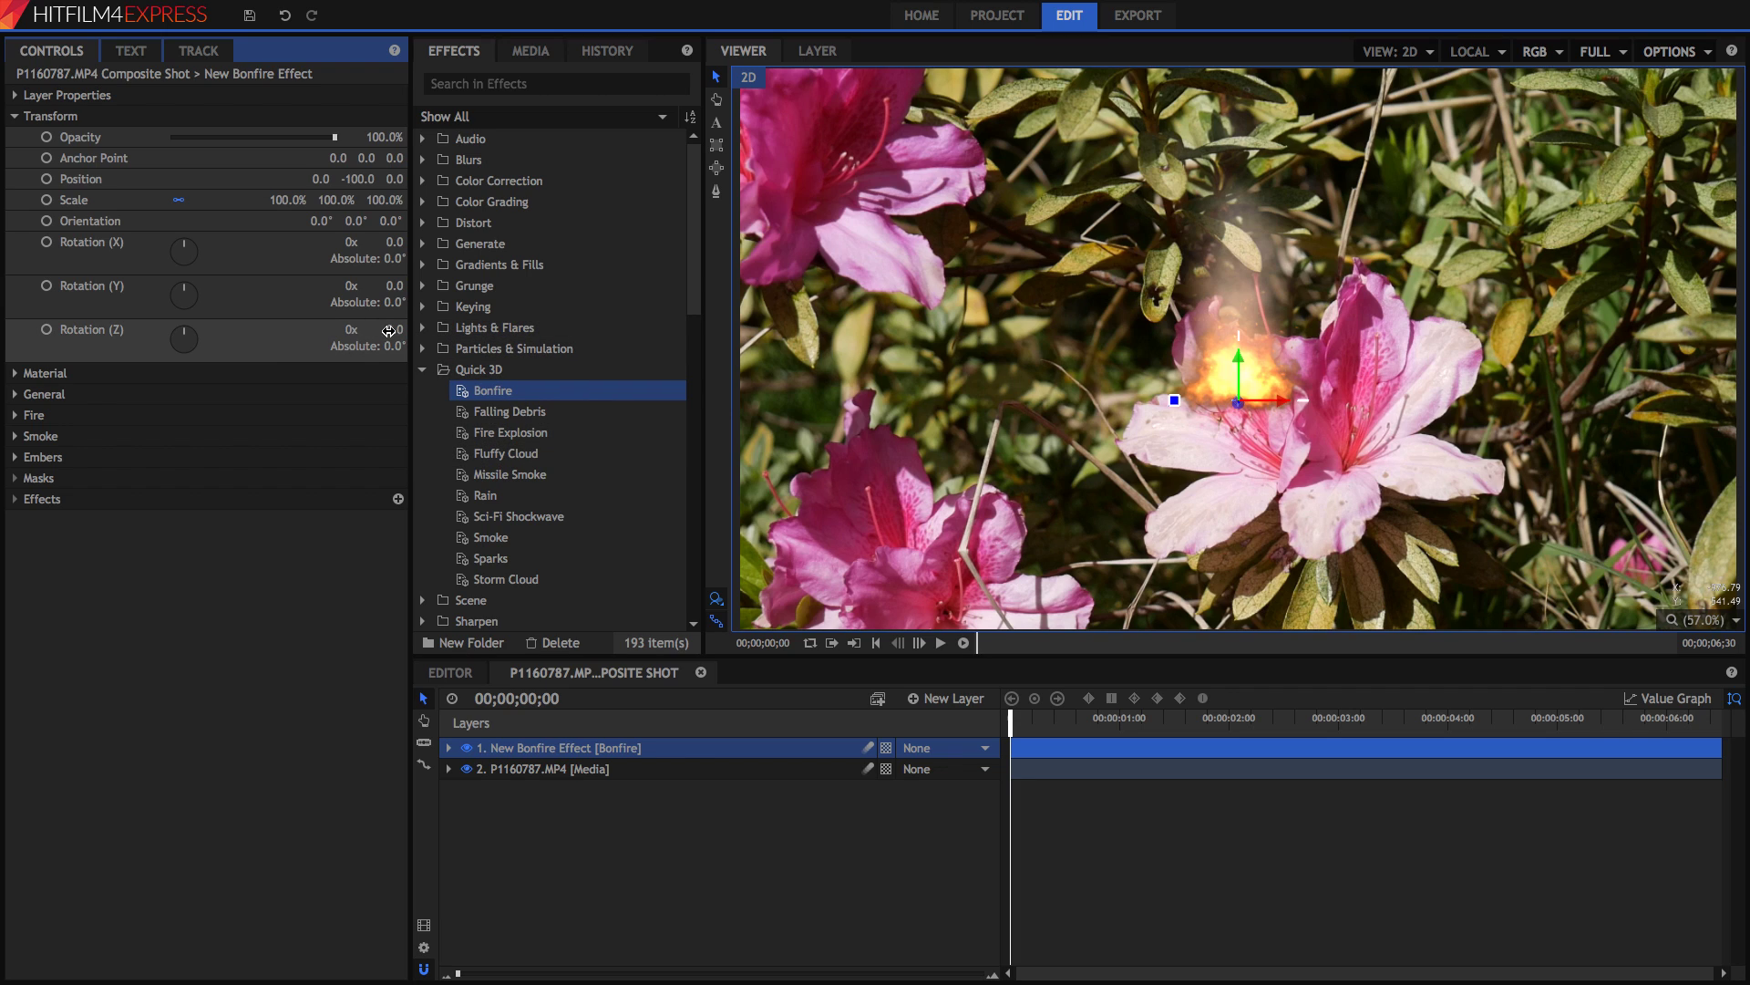
{"action": "left_click_drag", "start_coordinate": [404, 286], "coordinate": [417, 243]}
{"action": "left_click_drag", "start_coordinate": [398, 331], "coordinate": [393, 332]}
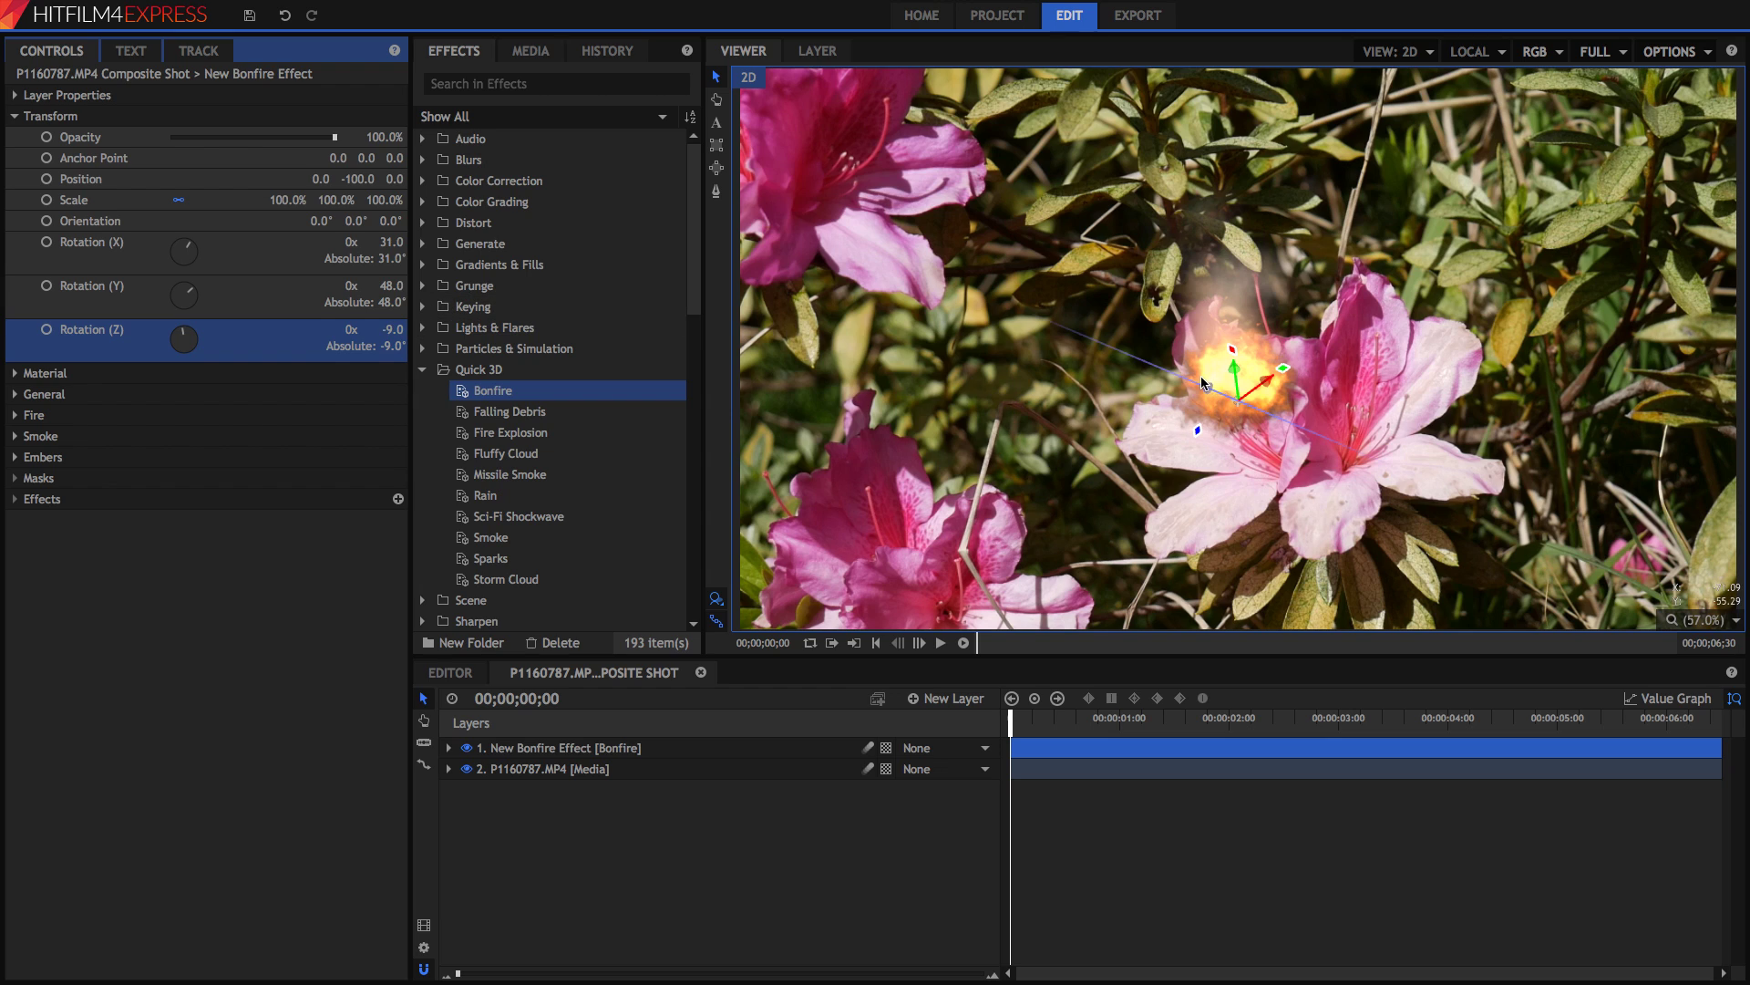
{"action": "left_click_drag", "start_coordinate": [1220, 391], "coordinate": [1314, 434]}
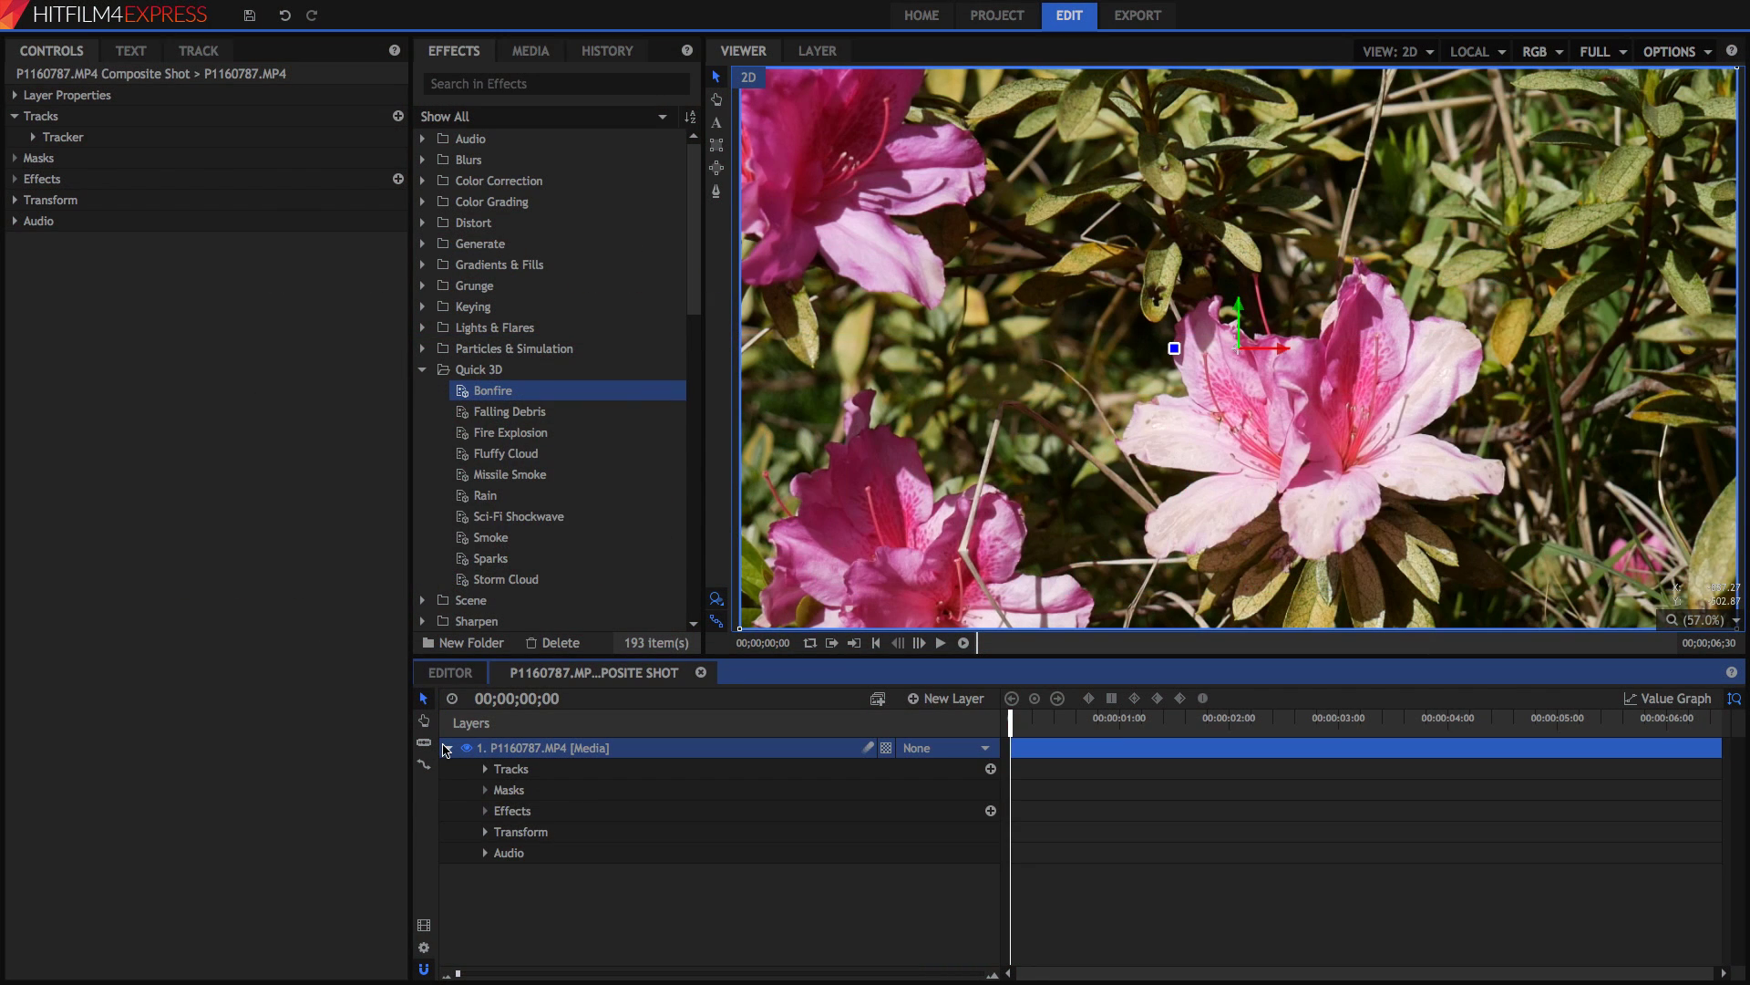
Select the flower clip on Video 1 and set an Opacity keyframe at 100%
{"action": "left_click", "coordinate": [446, 748]}
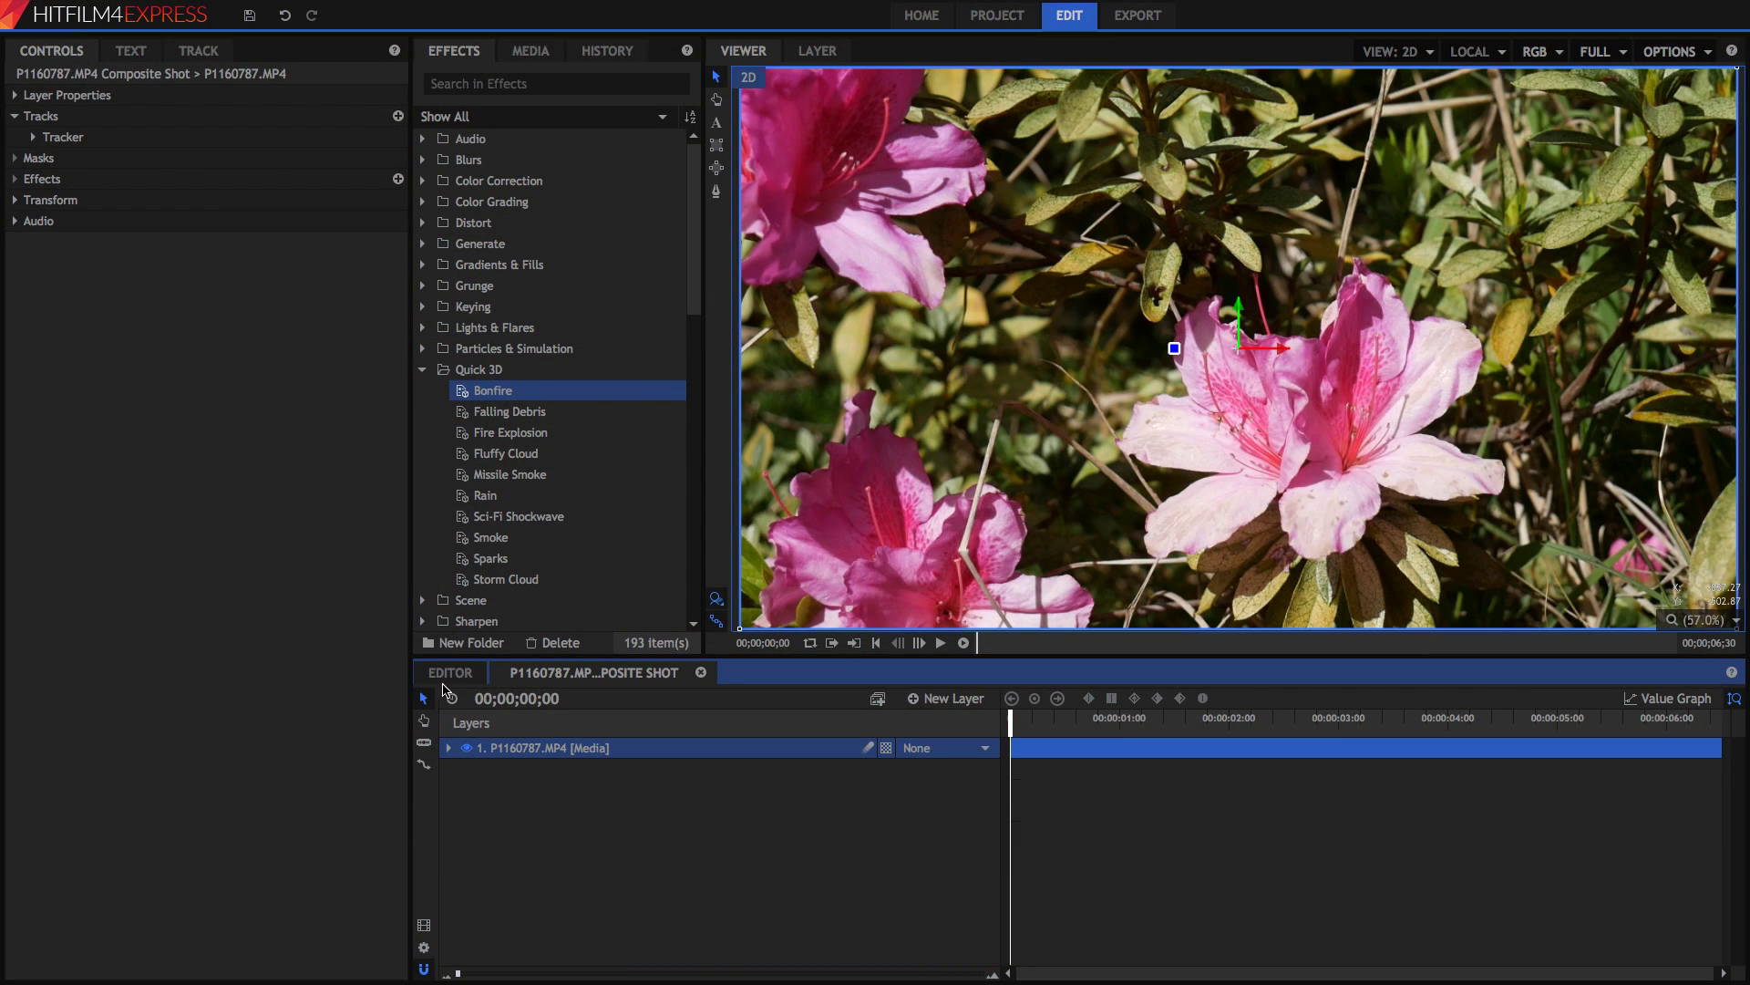
{"action": "left_click", "coordinate": [442, 676]}
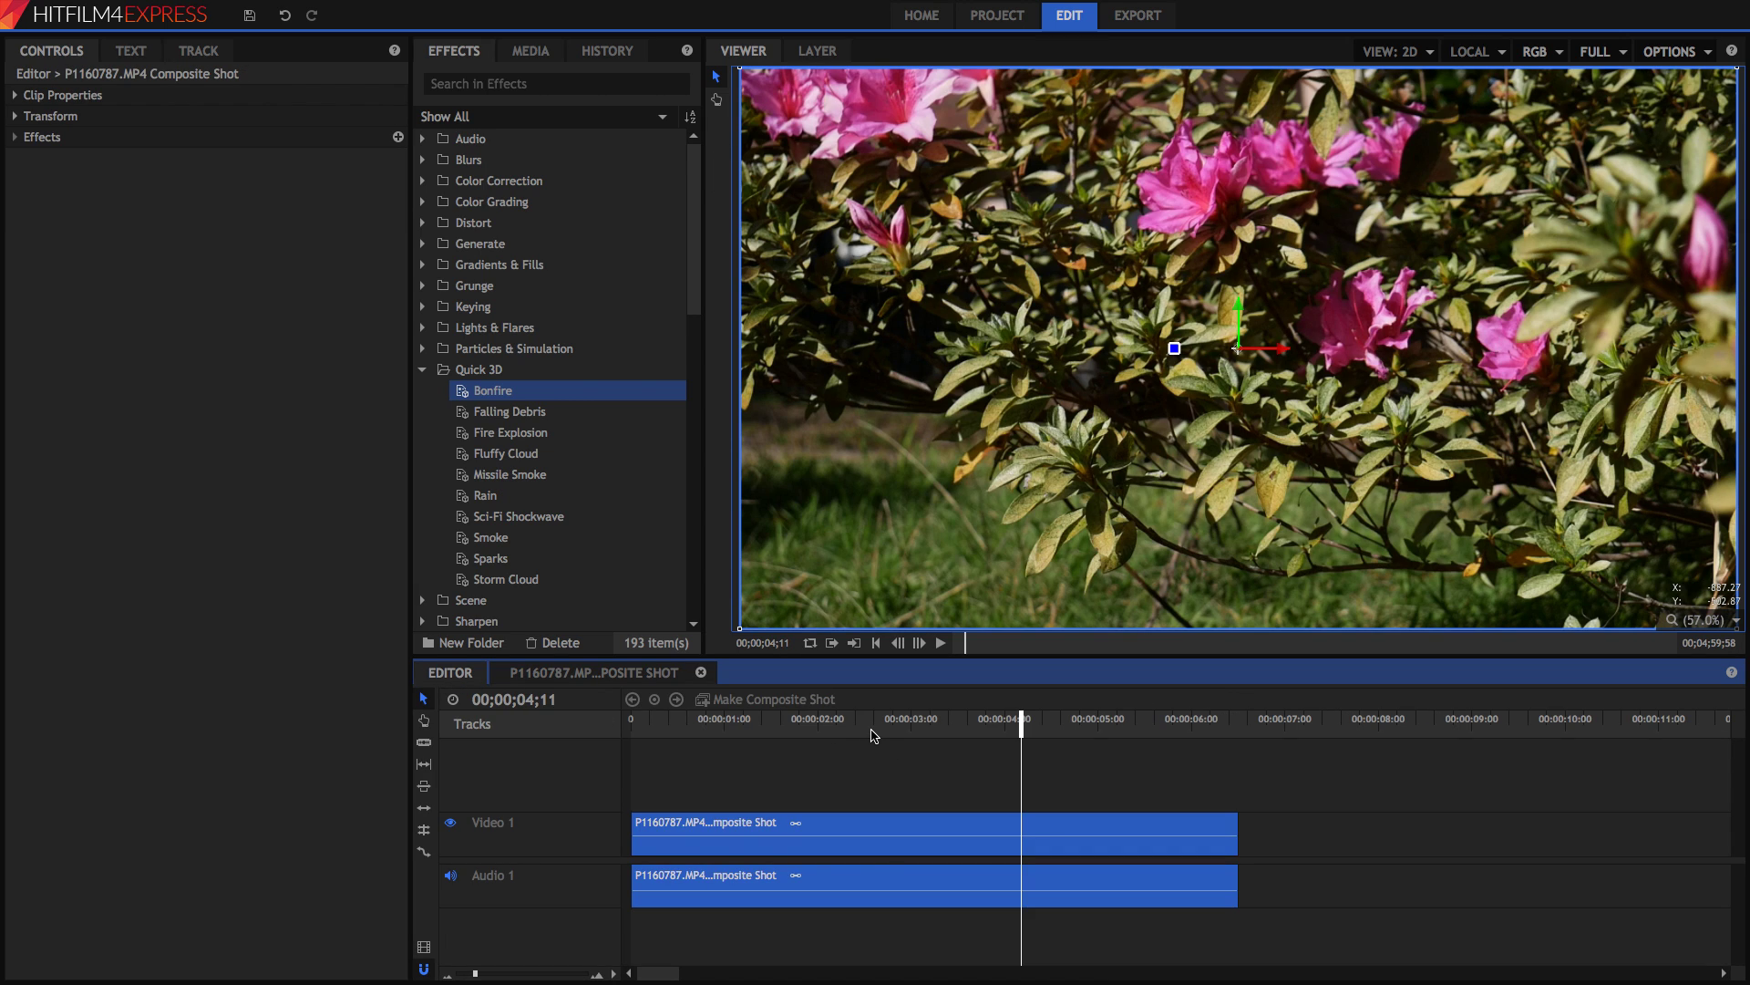
{"action": "left_click", "coordinate": [853, 794]}
{"action": "left_click", "coordinate": [832, 820]}
{"action": "left_click", "coordinate": [74, 211]}
{"action": "left_click", "coordinate": [19, 118]}
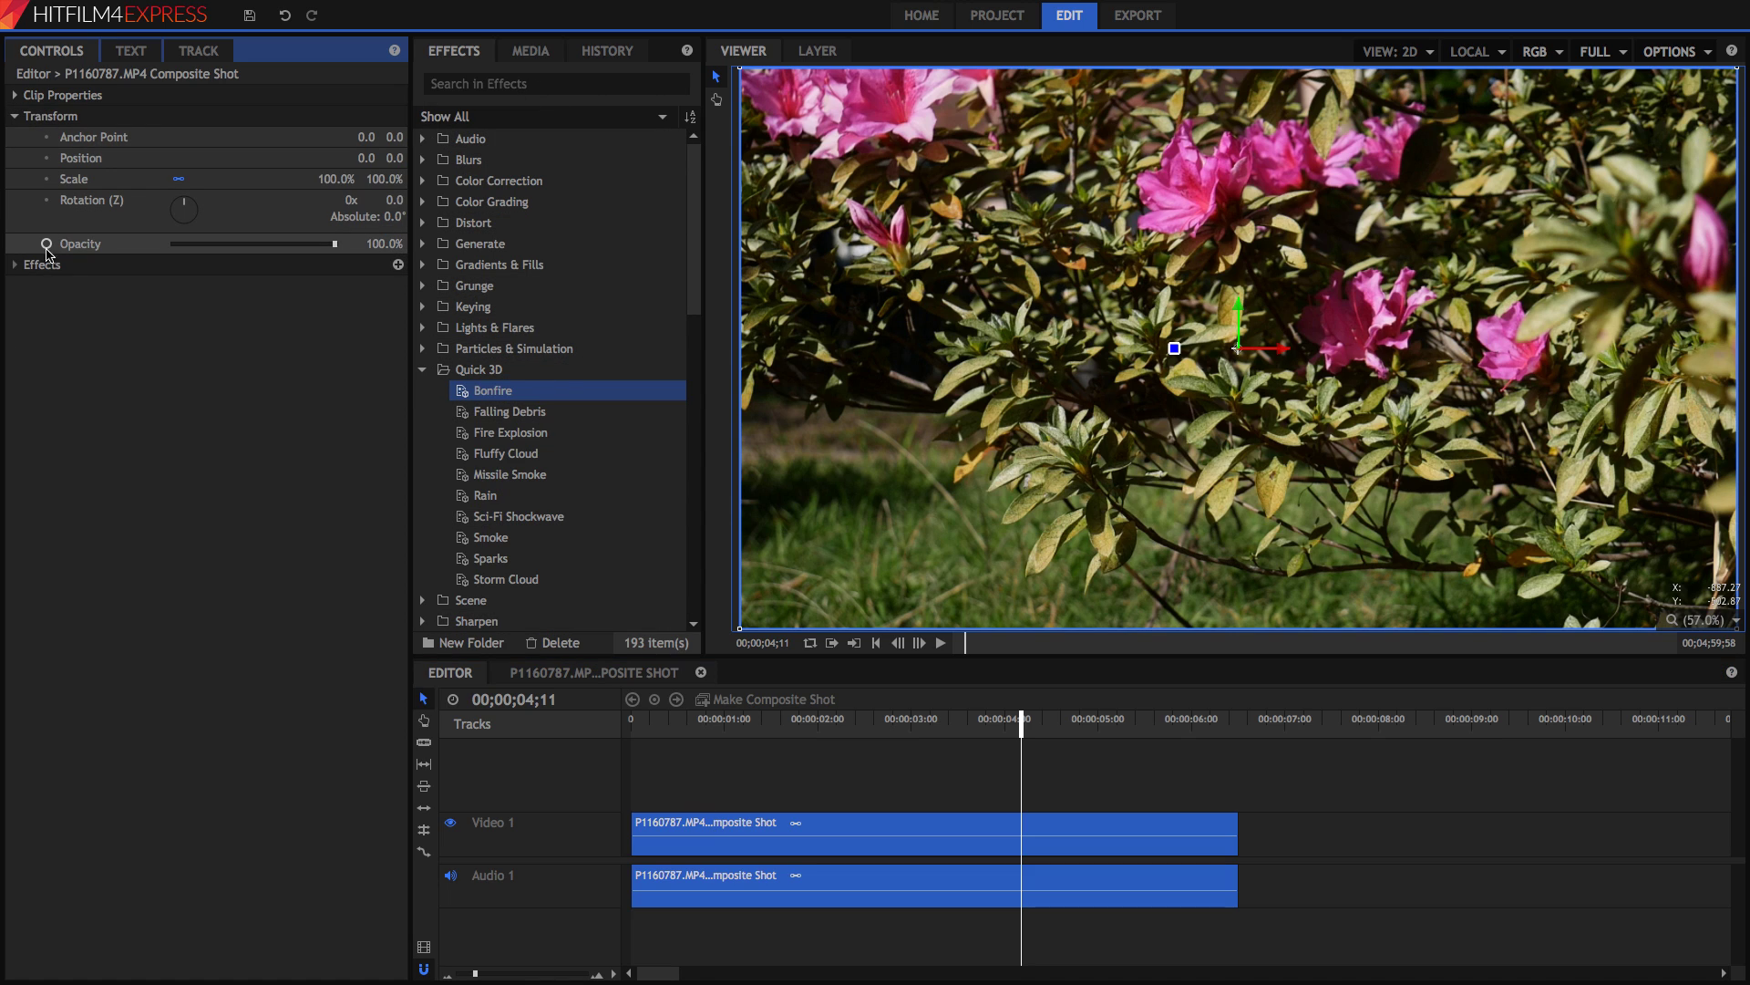
{"action": "left_click", "coordinate": [47, 245]}
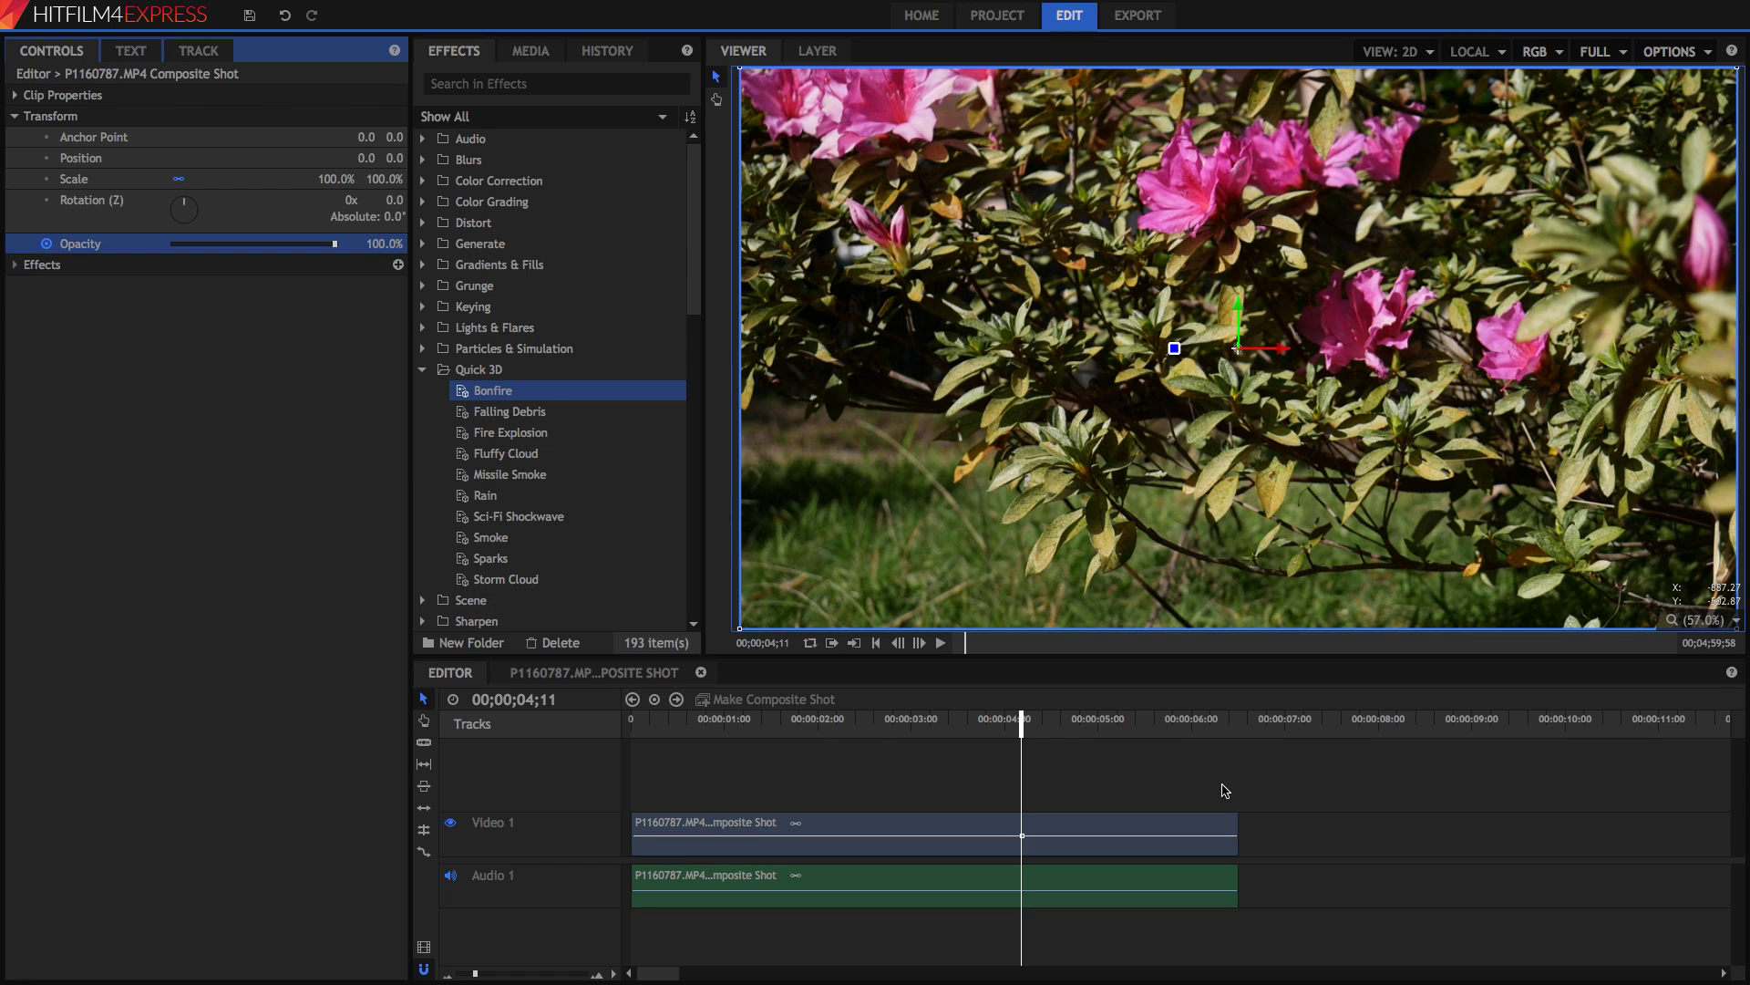
Keyframe Opacity to 0% at the clip's end and play back from about 4;27 to check the fade
{"action": "left_click", "coordinate": [1238, 726]}
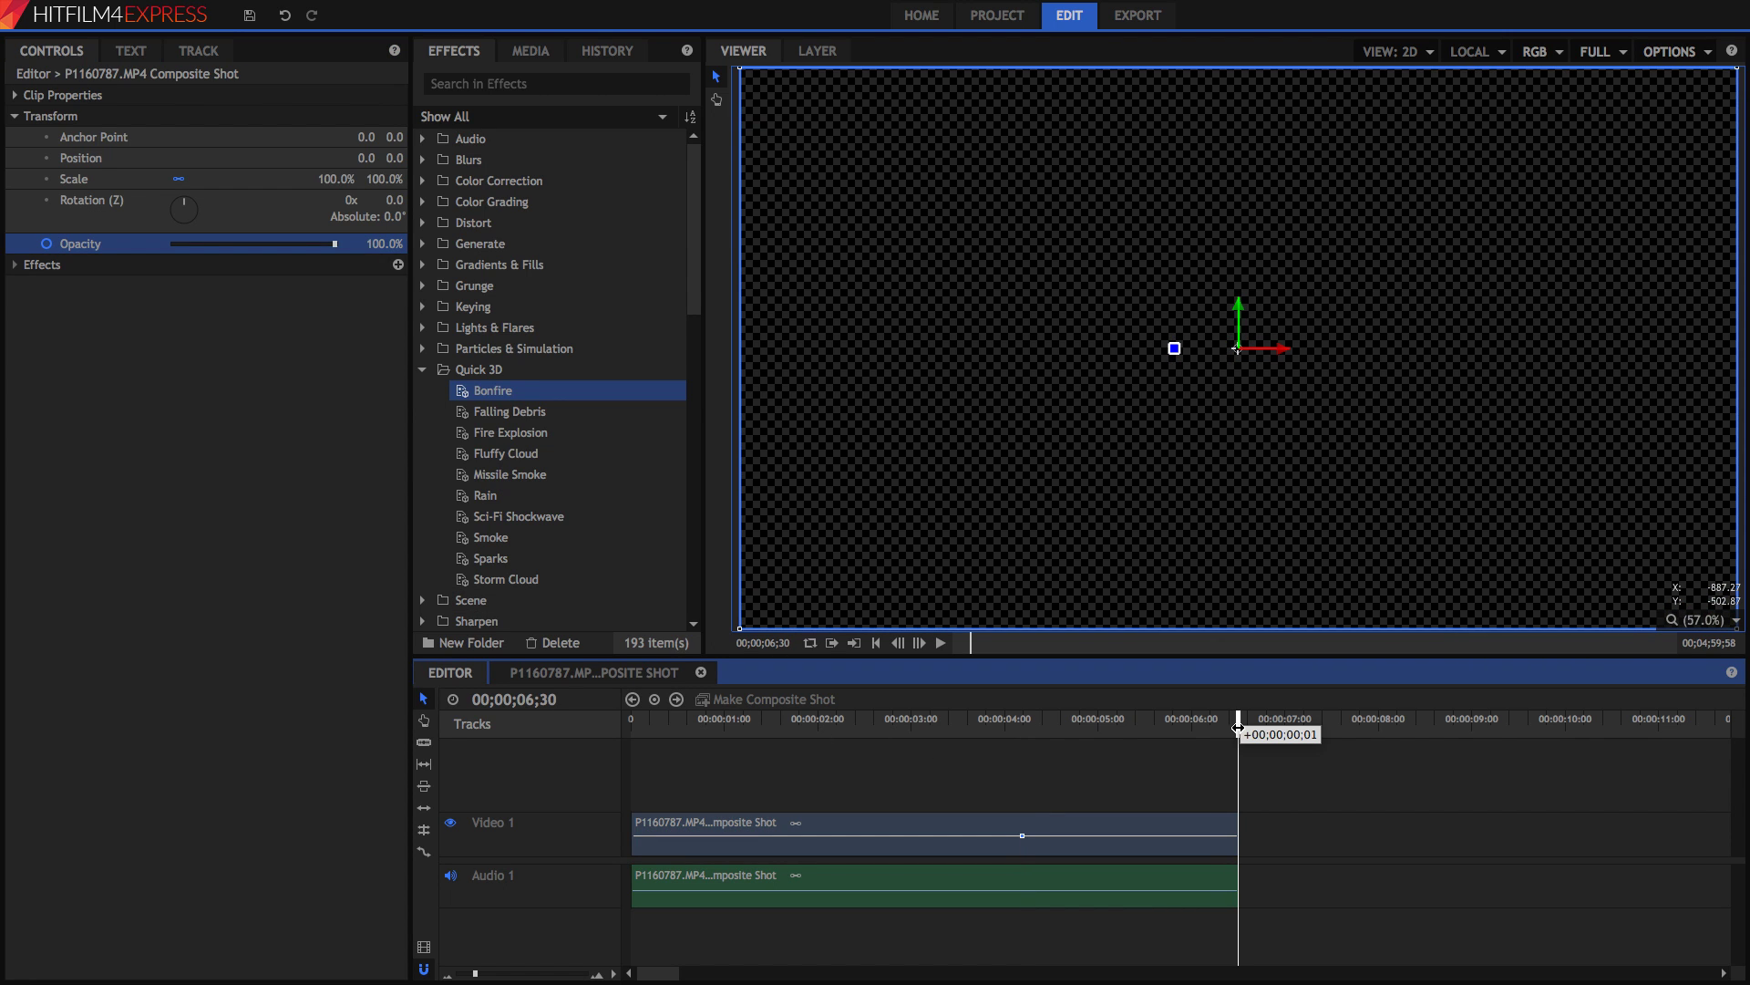
{"action": "left_click_drag", "start_coordinate": [204, 244], "coordinate": [173, 243]}
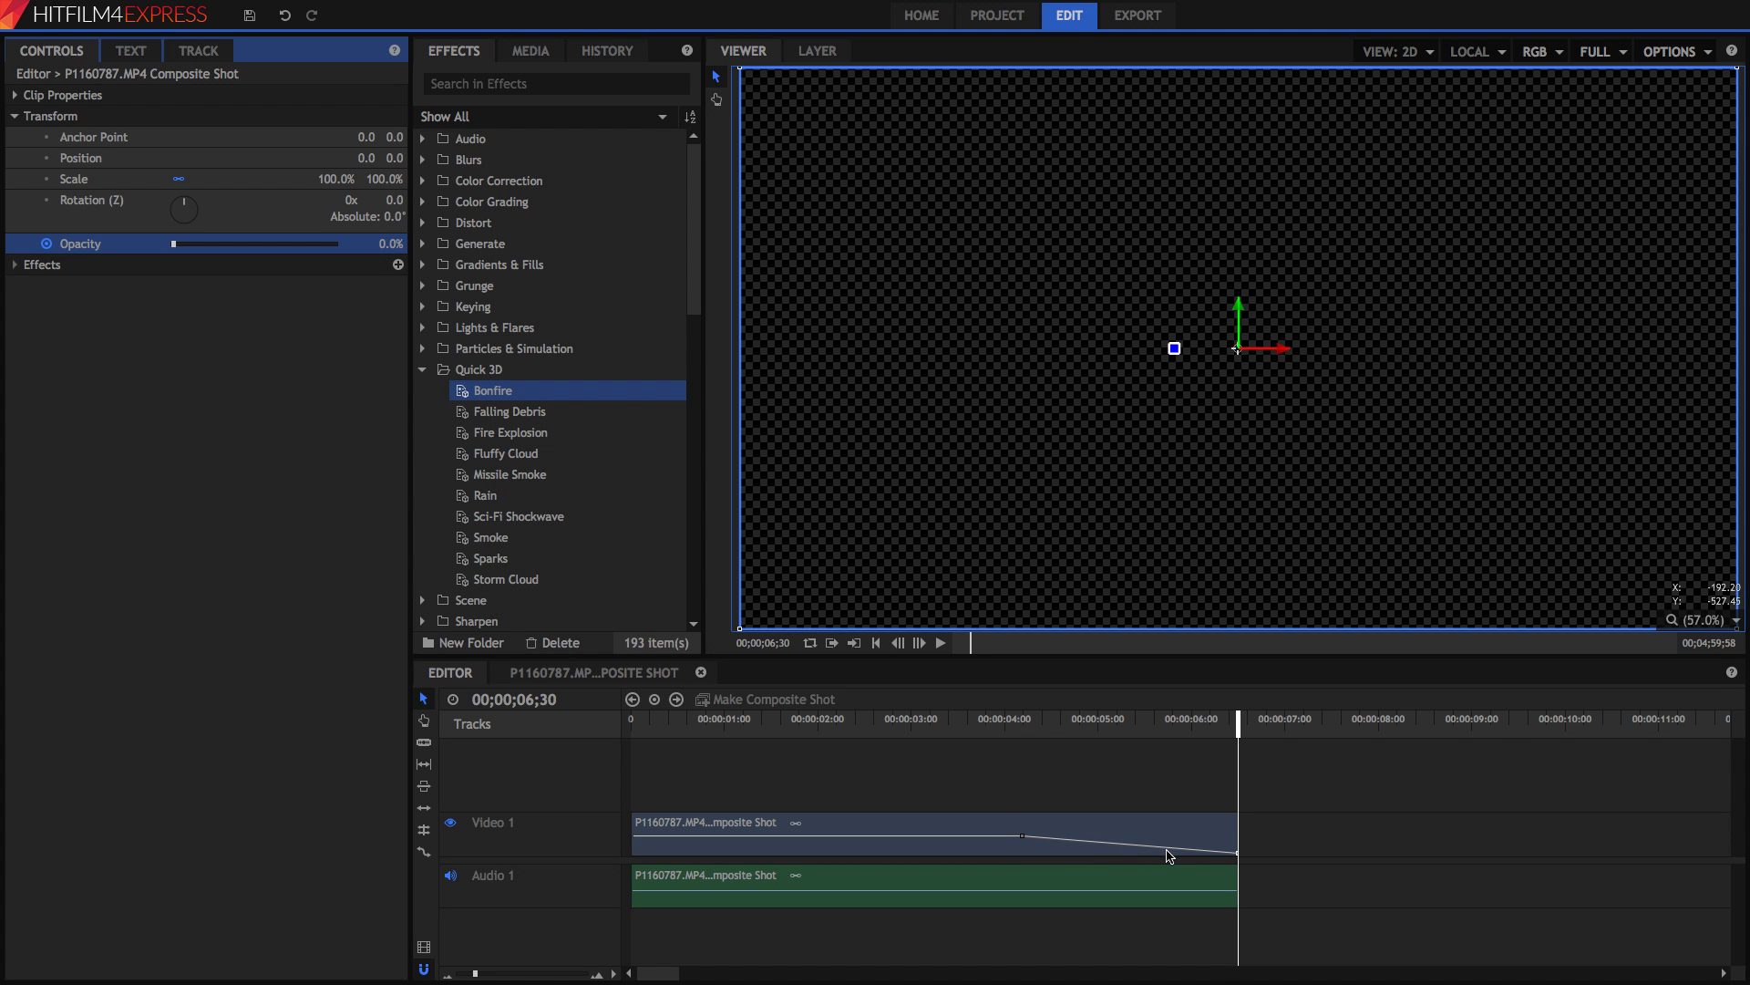
{"action": "left_click", "coordinate": [1246, 857]}
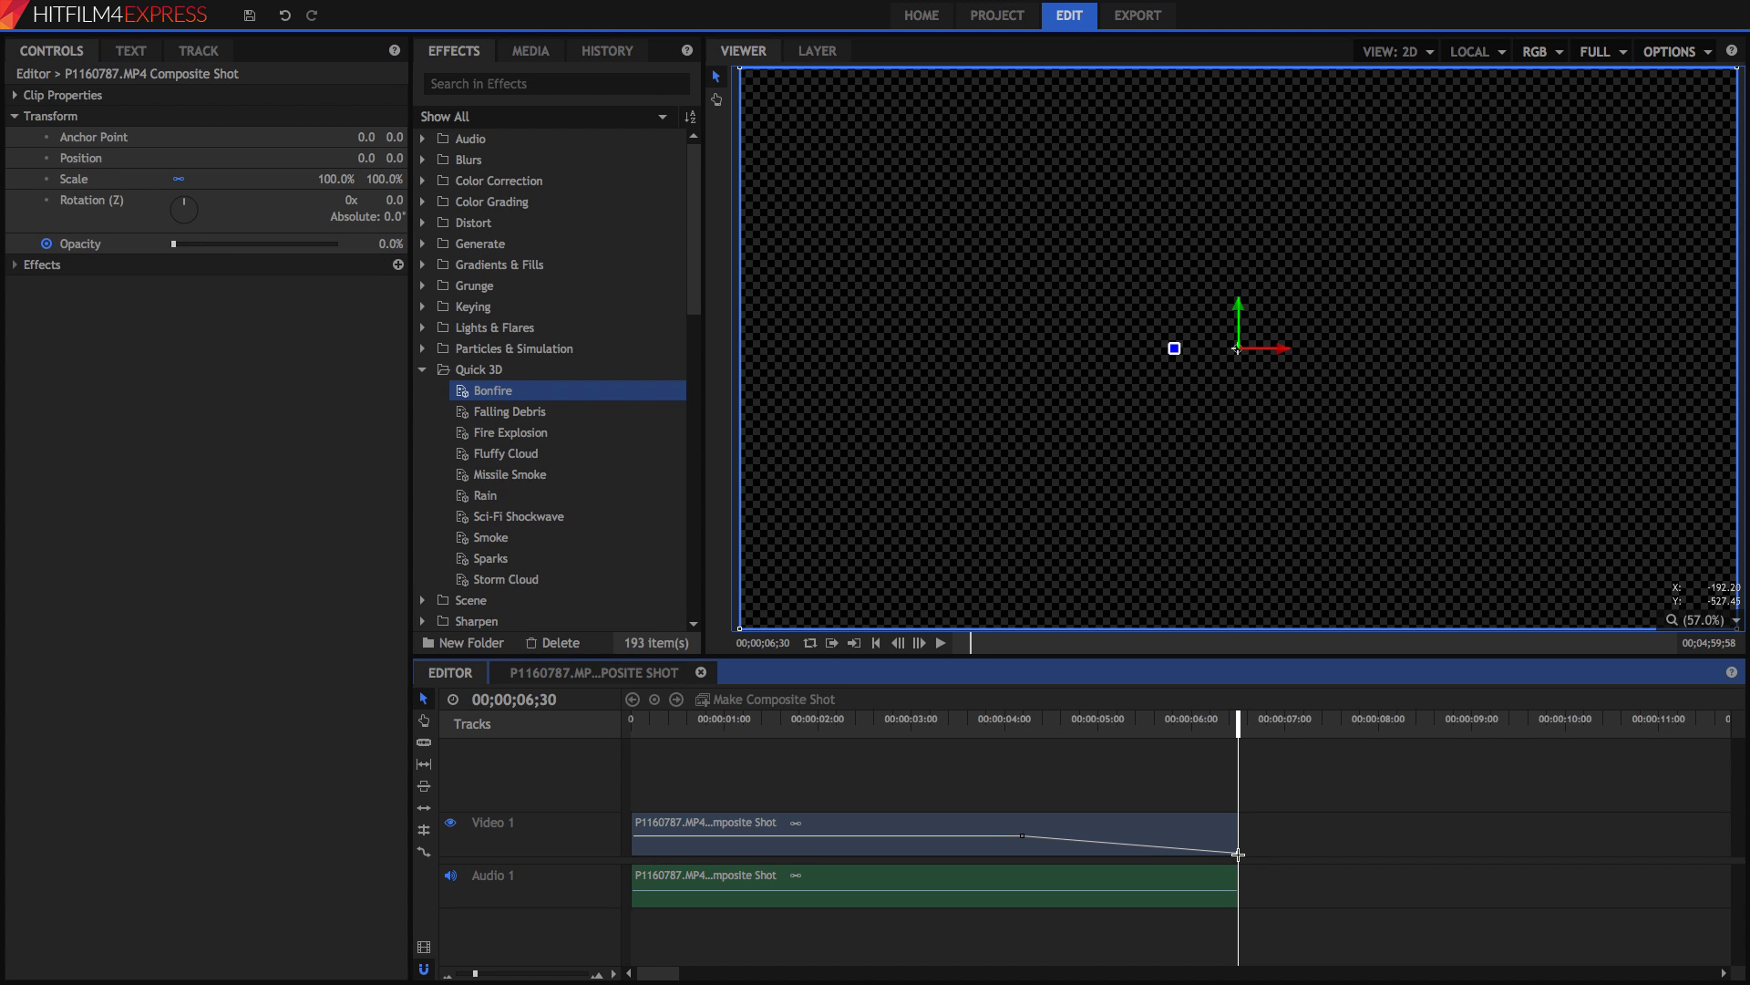
{"action": "left_click_drag", "start_coordinate": [1132, 727], "coordinate": [1020, 731]}
{"action": "key", "text": "space"}
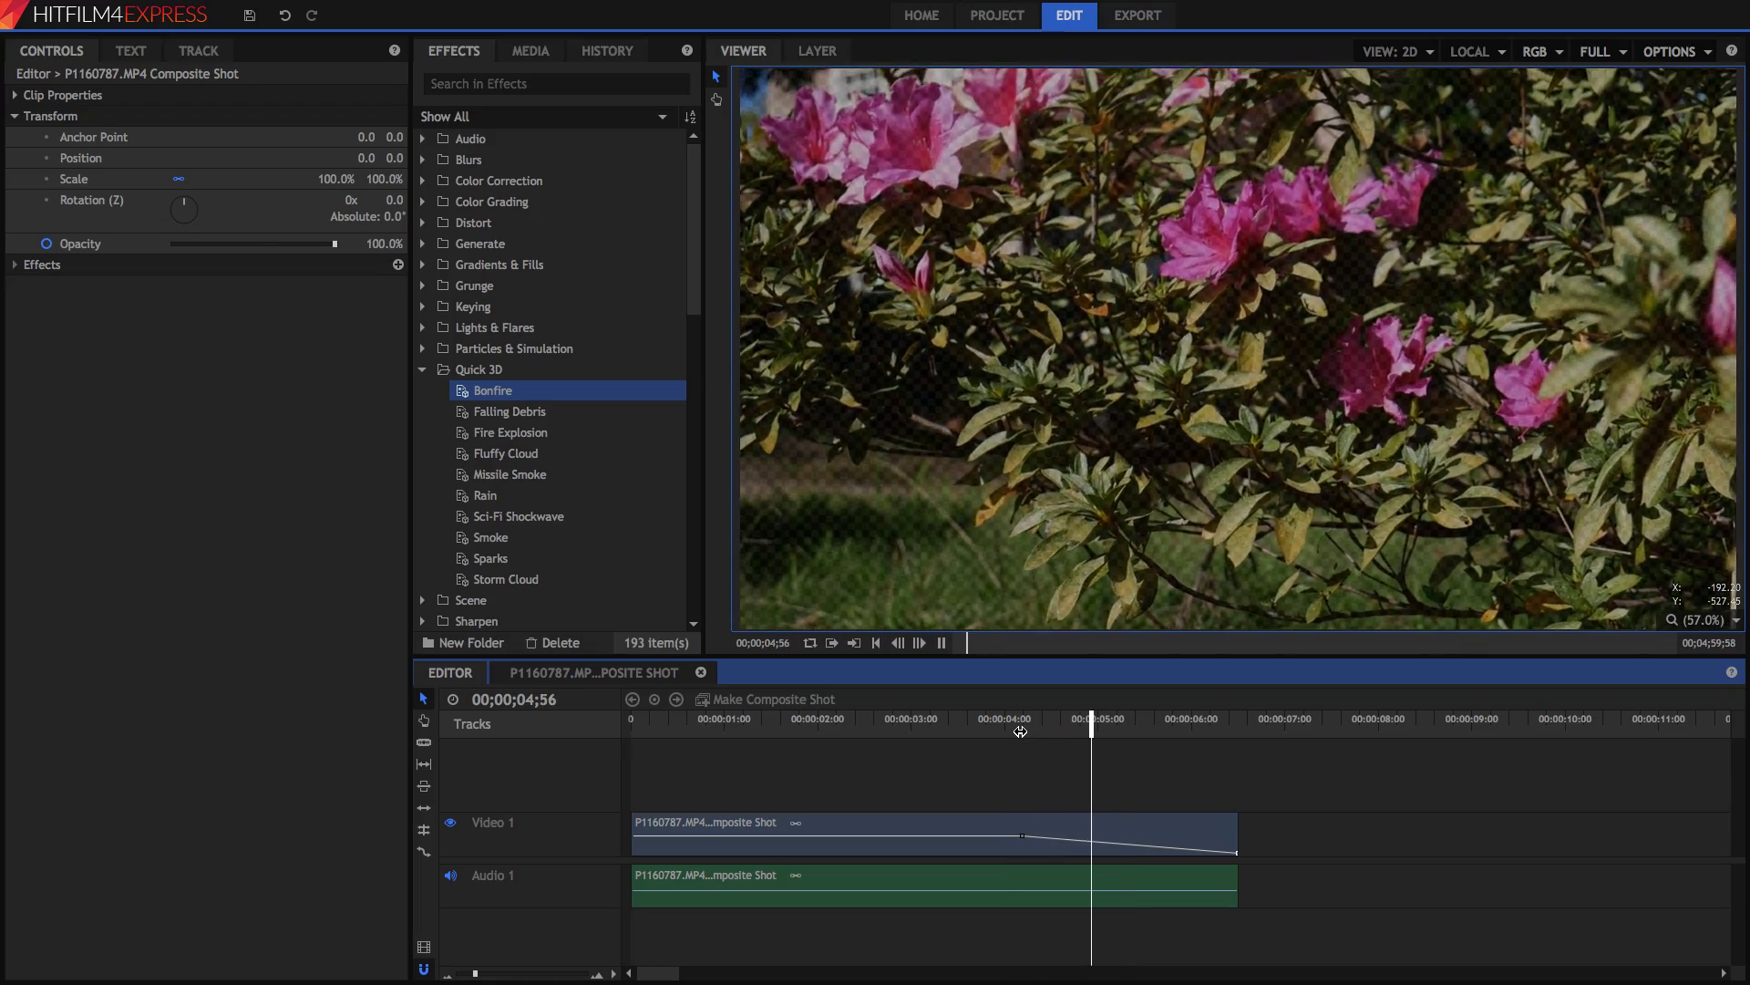
{"action": "key", "text": "space"}
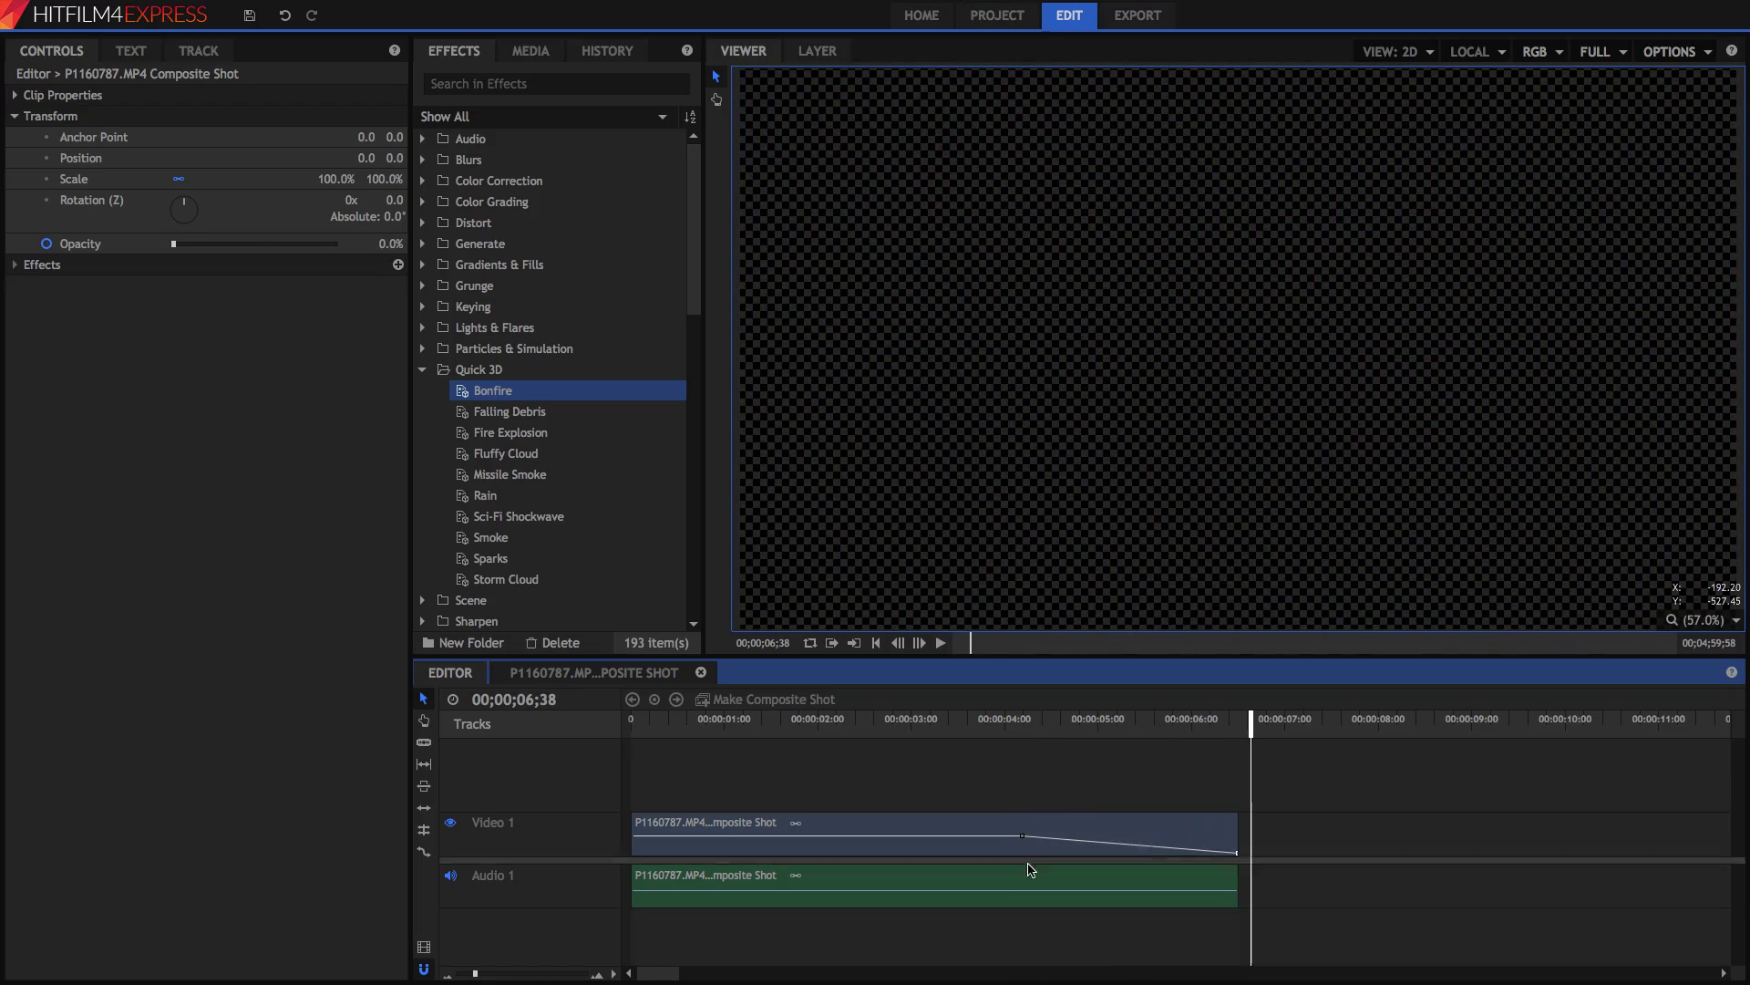
{"action": "left_click", "coordinate": [1028, 883]}
{"action": "left_click", "coordinate": [41, 95]}
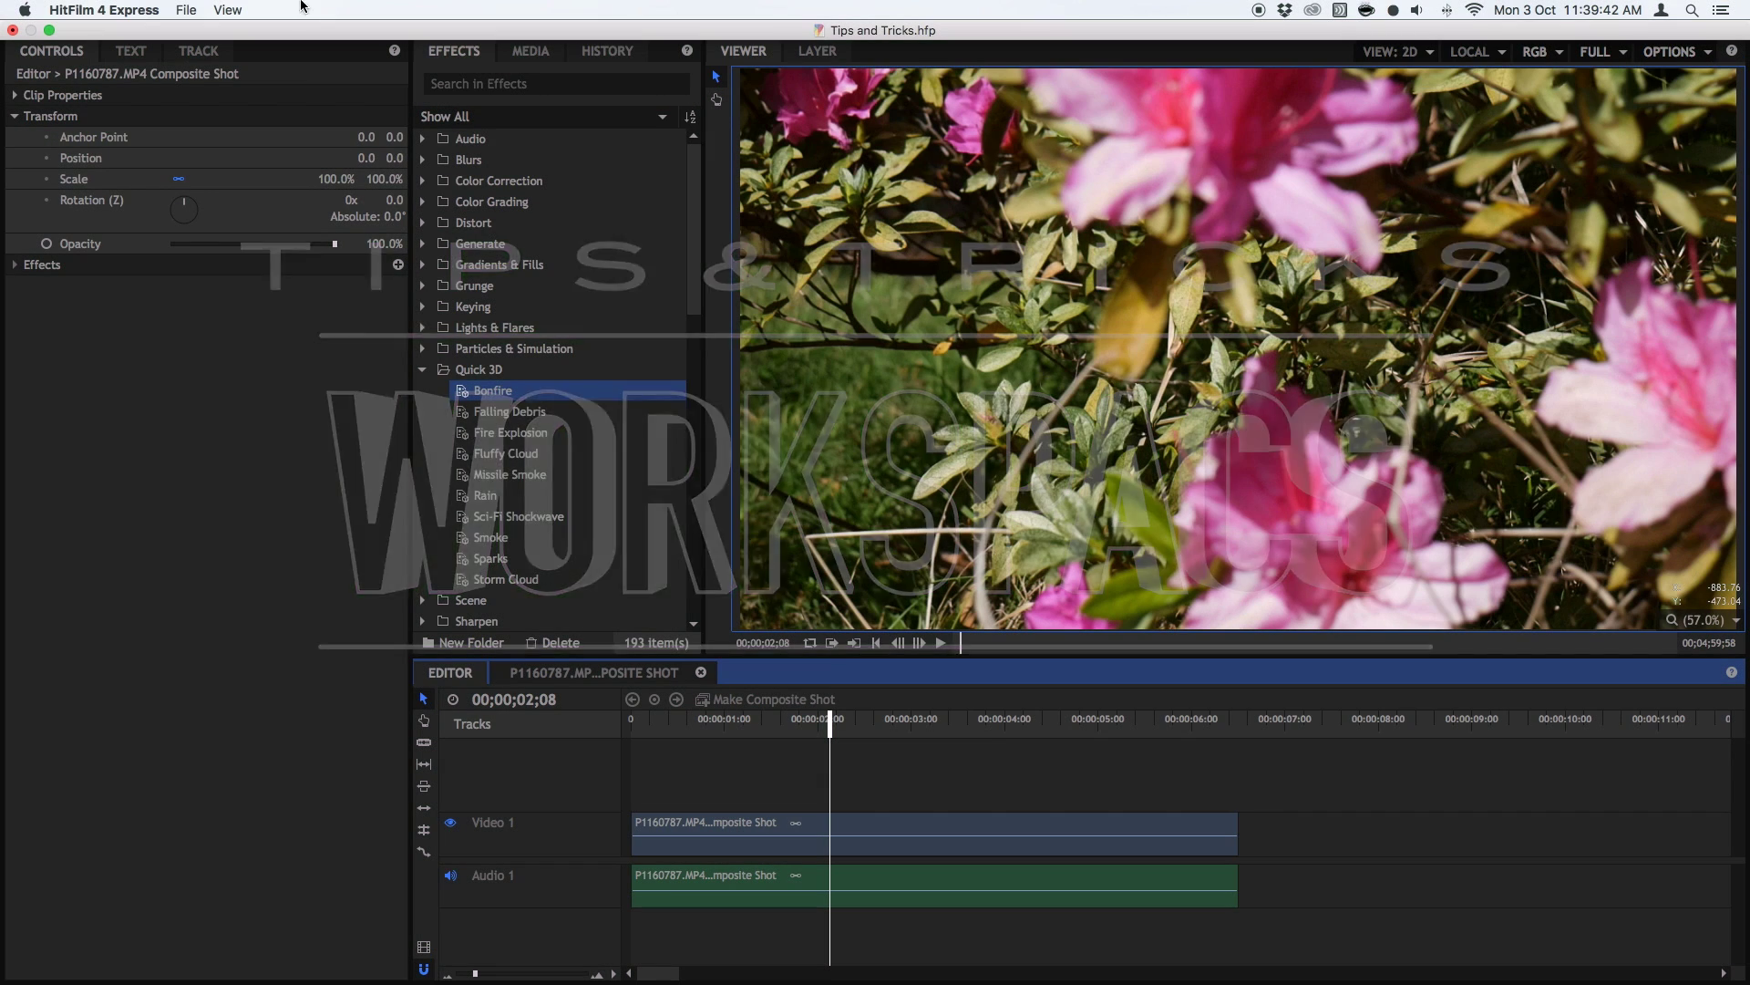
Switch the interface to the All Panels workspace layout
{"action": "left_click", "coordinate": [228, 10]}
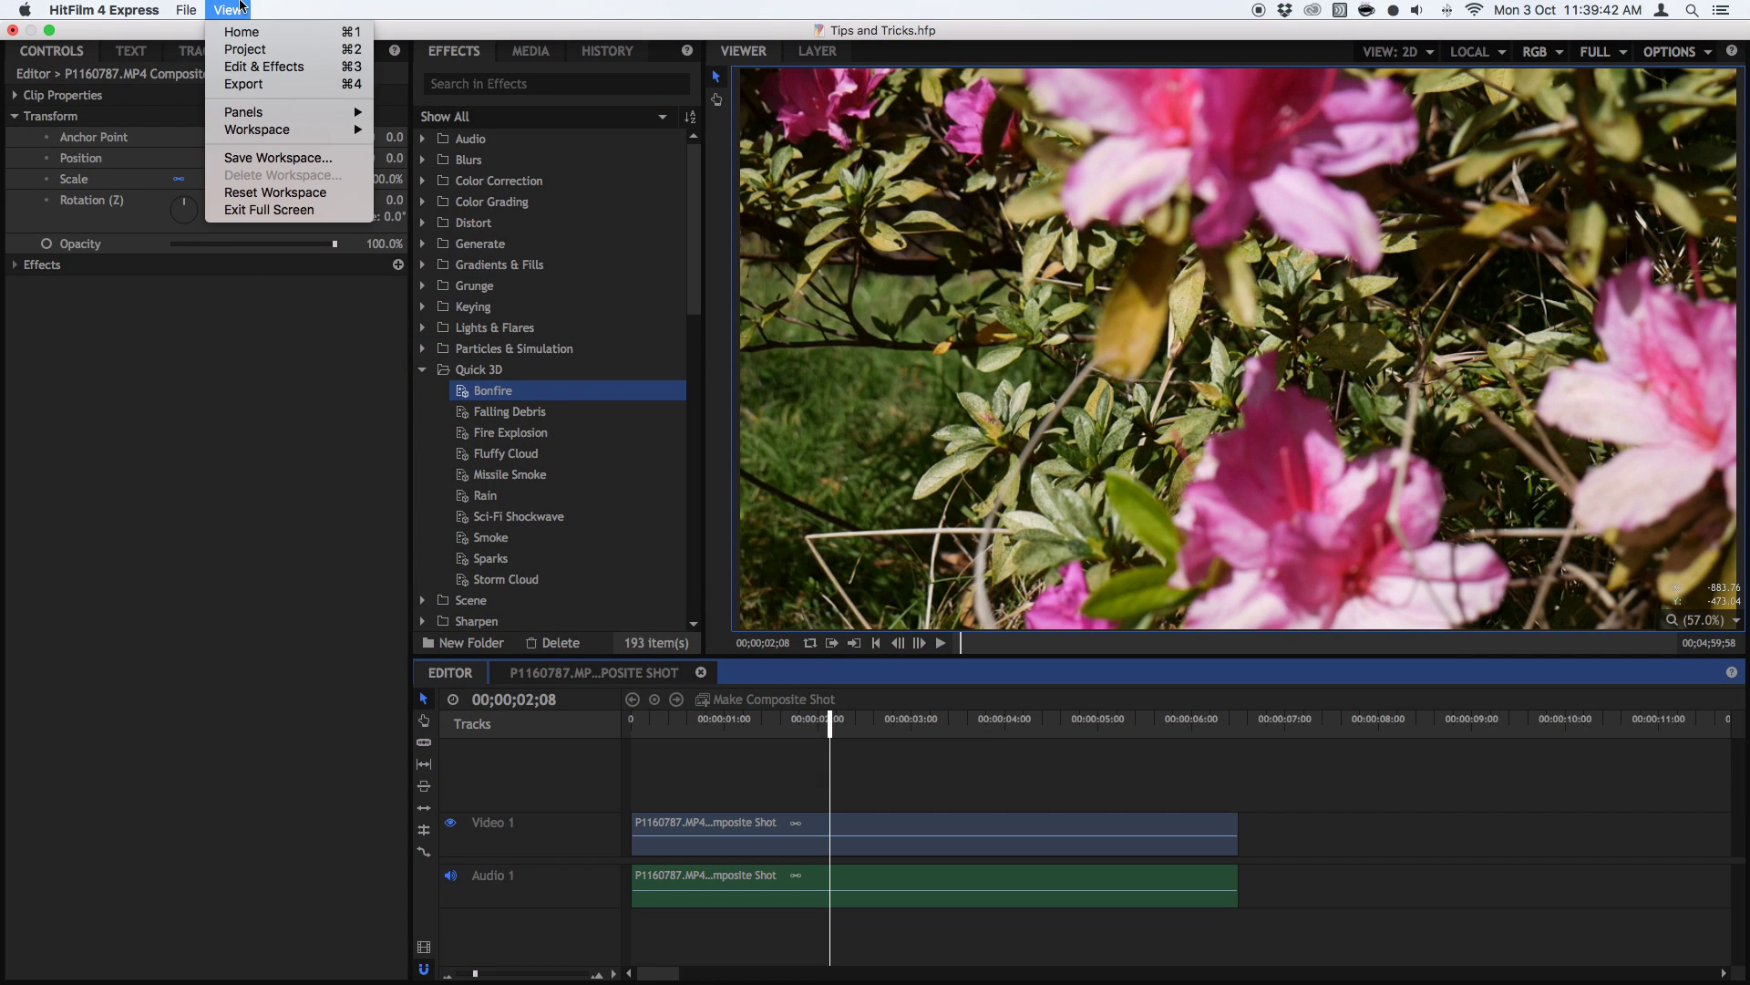
{"action": "mouse_move", "coordinate": [278, 128]}
{"action": "left_click", "coordinate": [242, 9]}
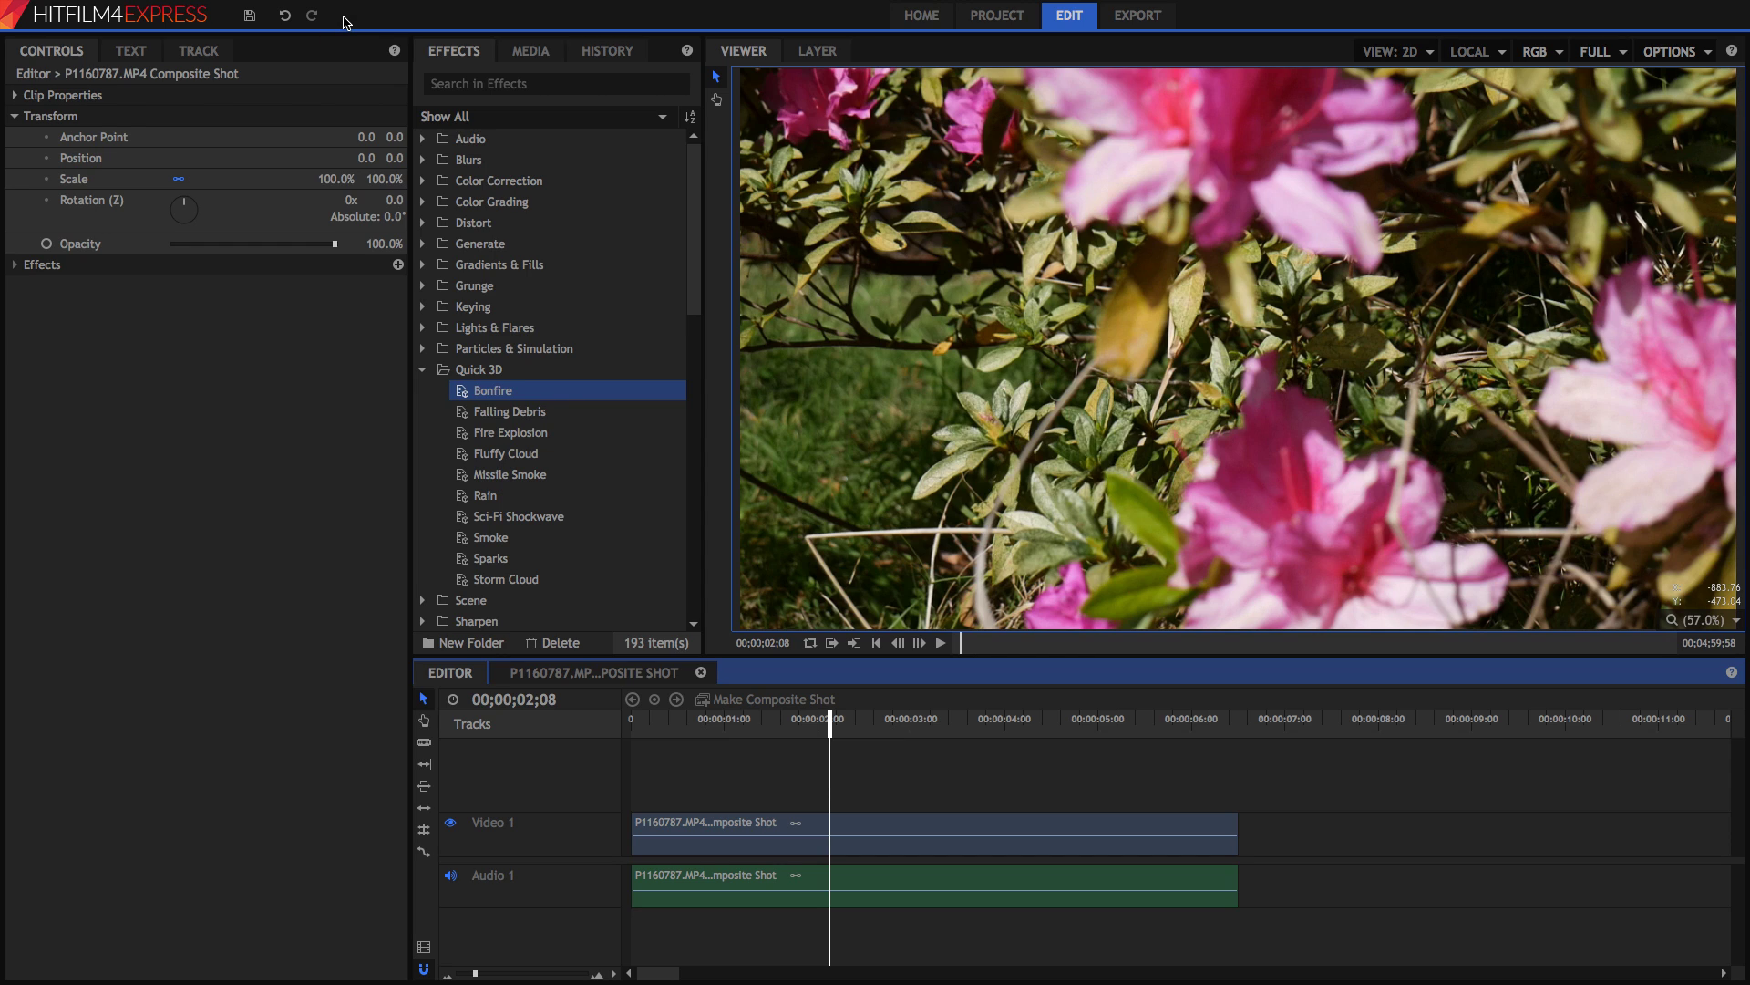
{"action": "left_click", "coordinate": [227, 10]}
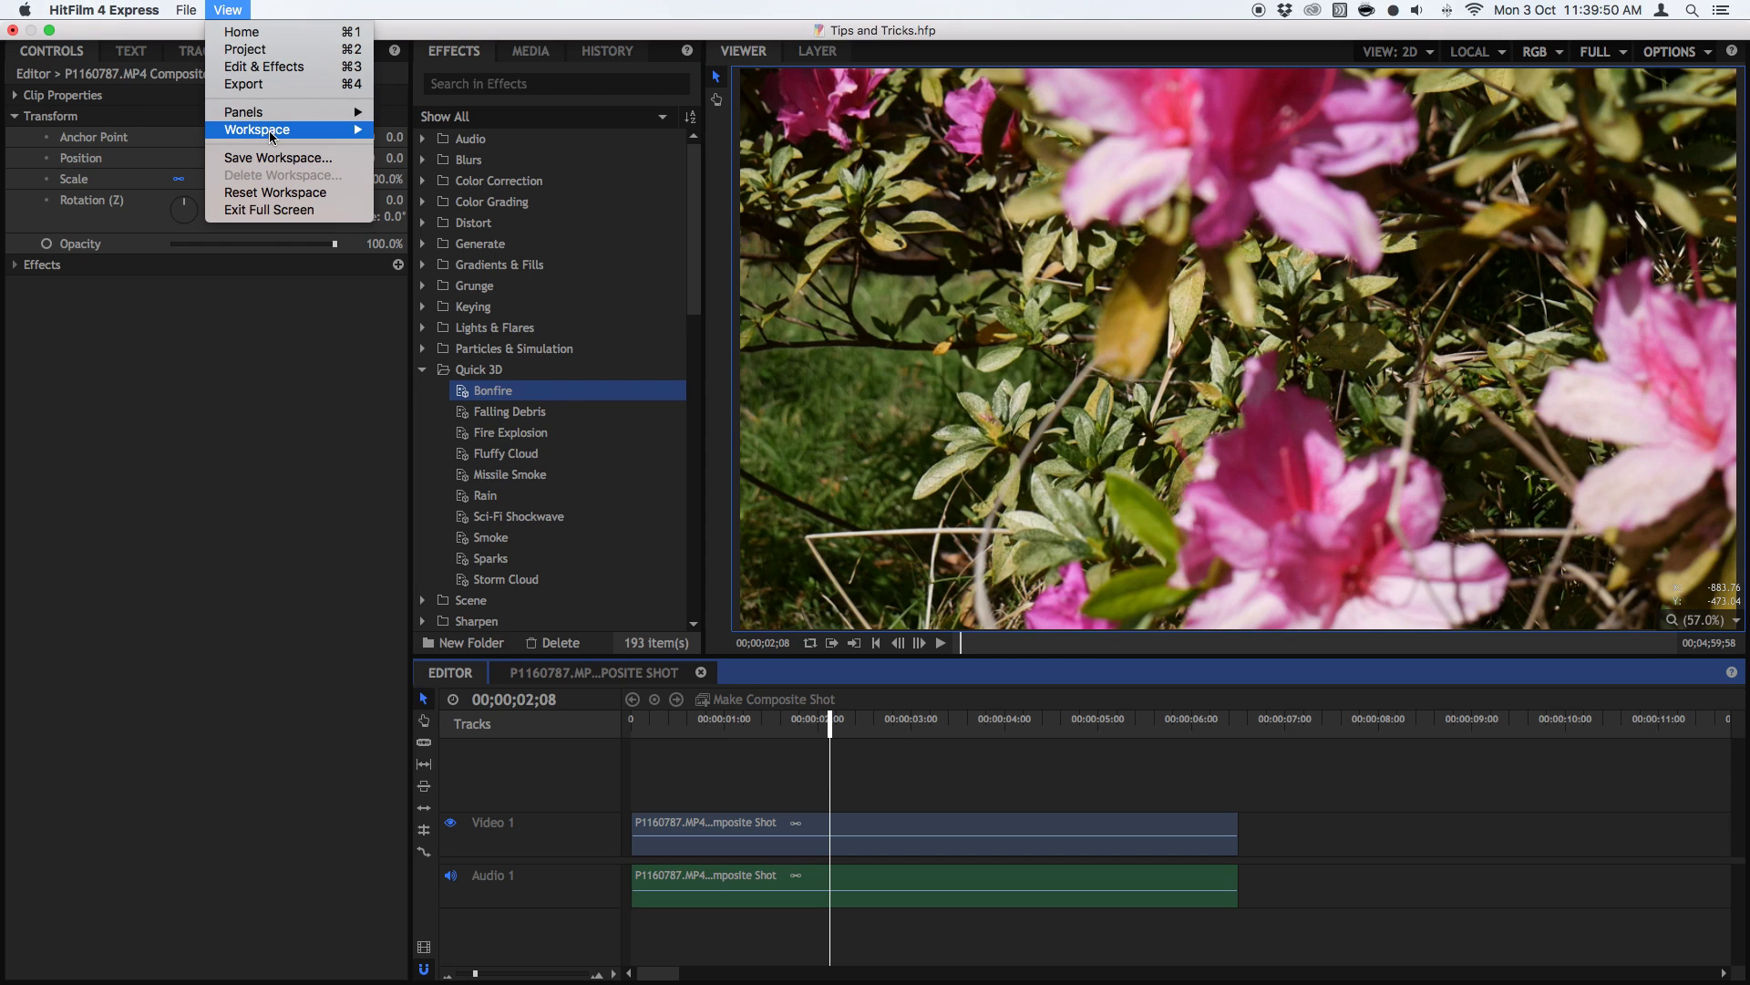
{"action": "mouse_move", "coordinate": [278, 132]}
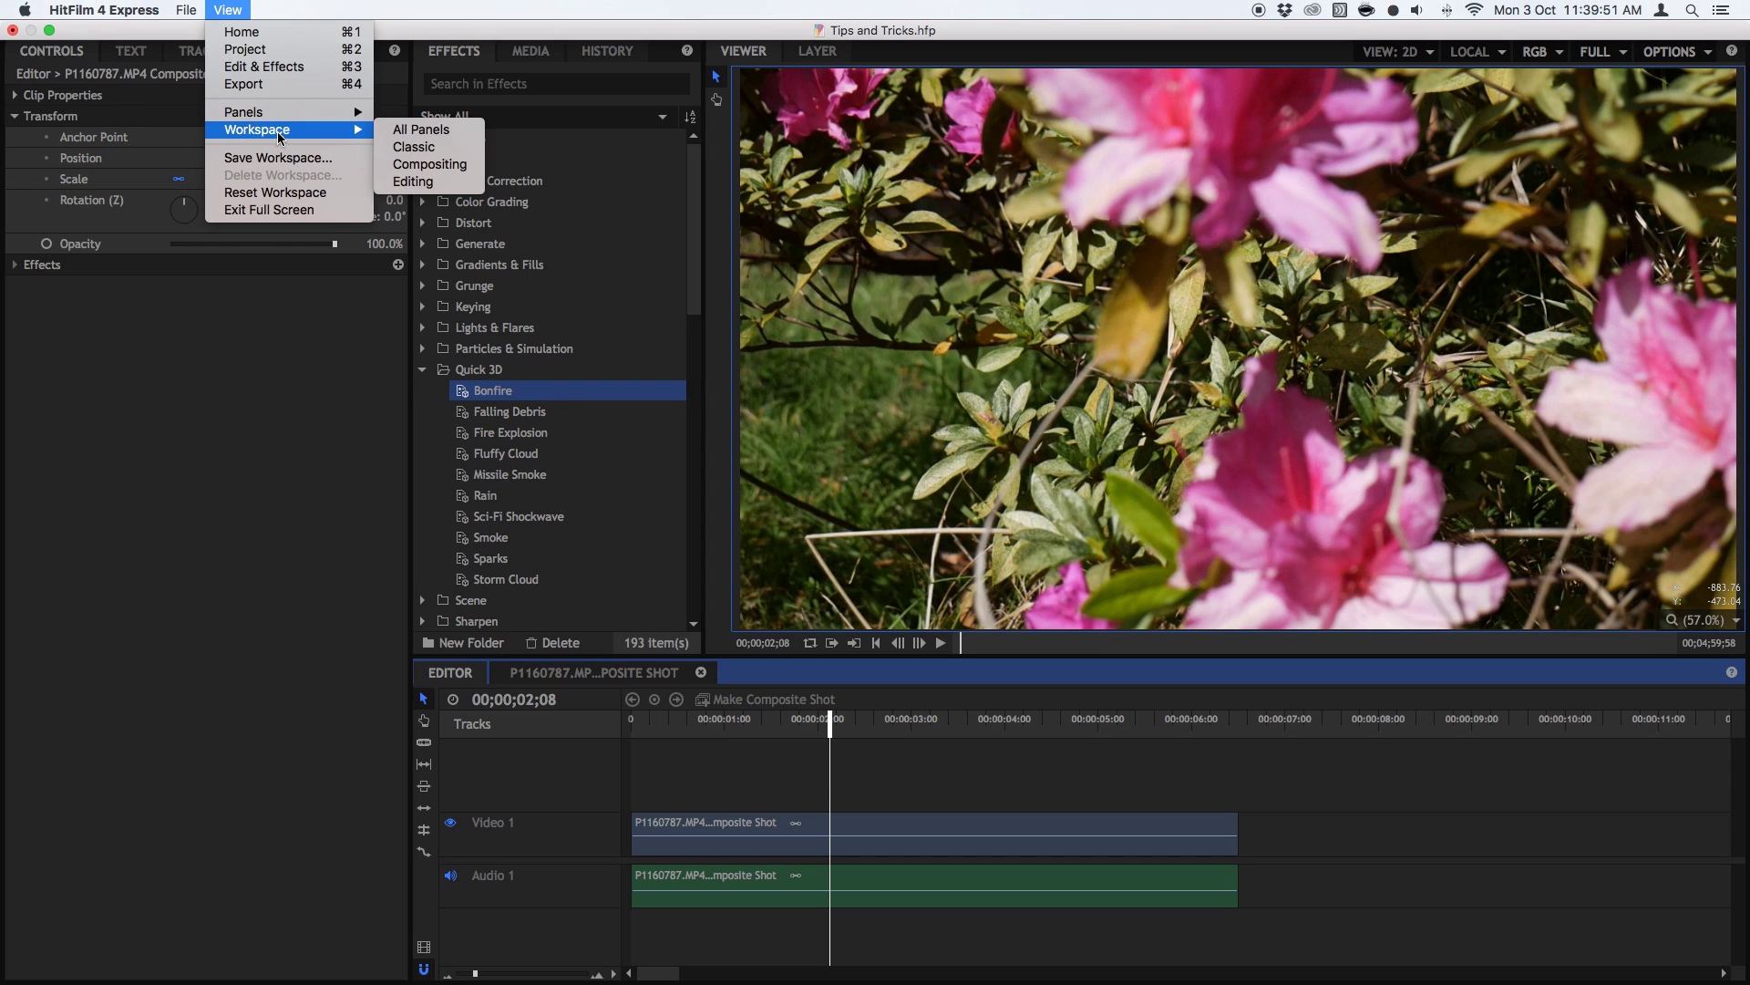
{"action": "left_click", "coordinate": [407, 130]}
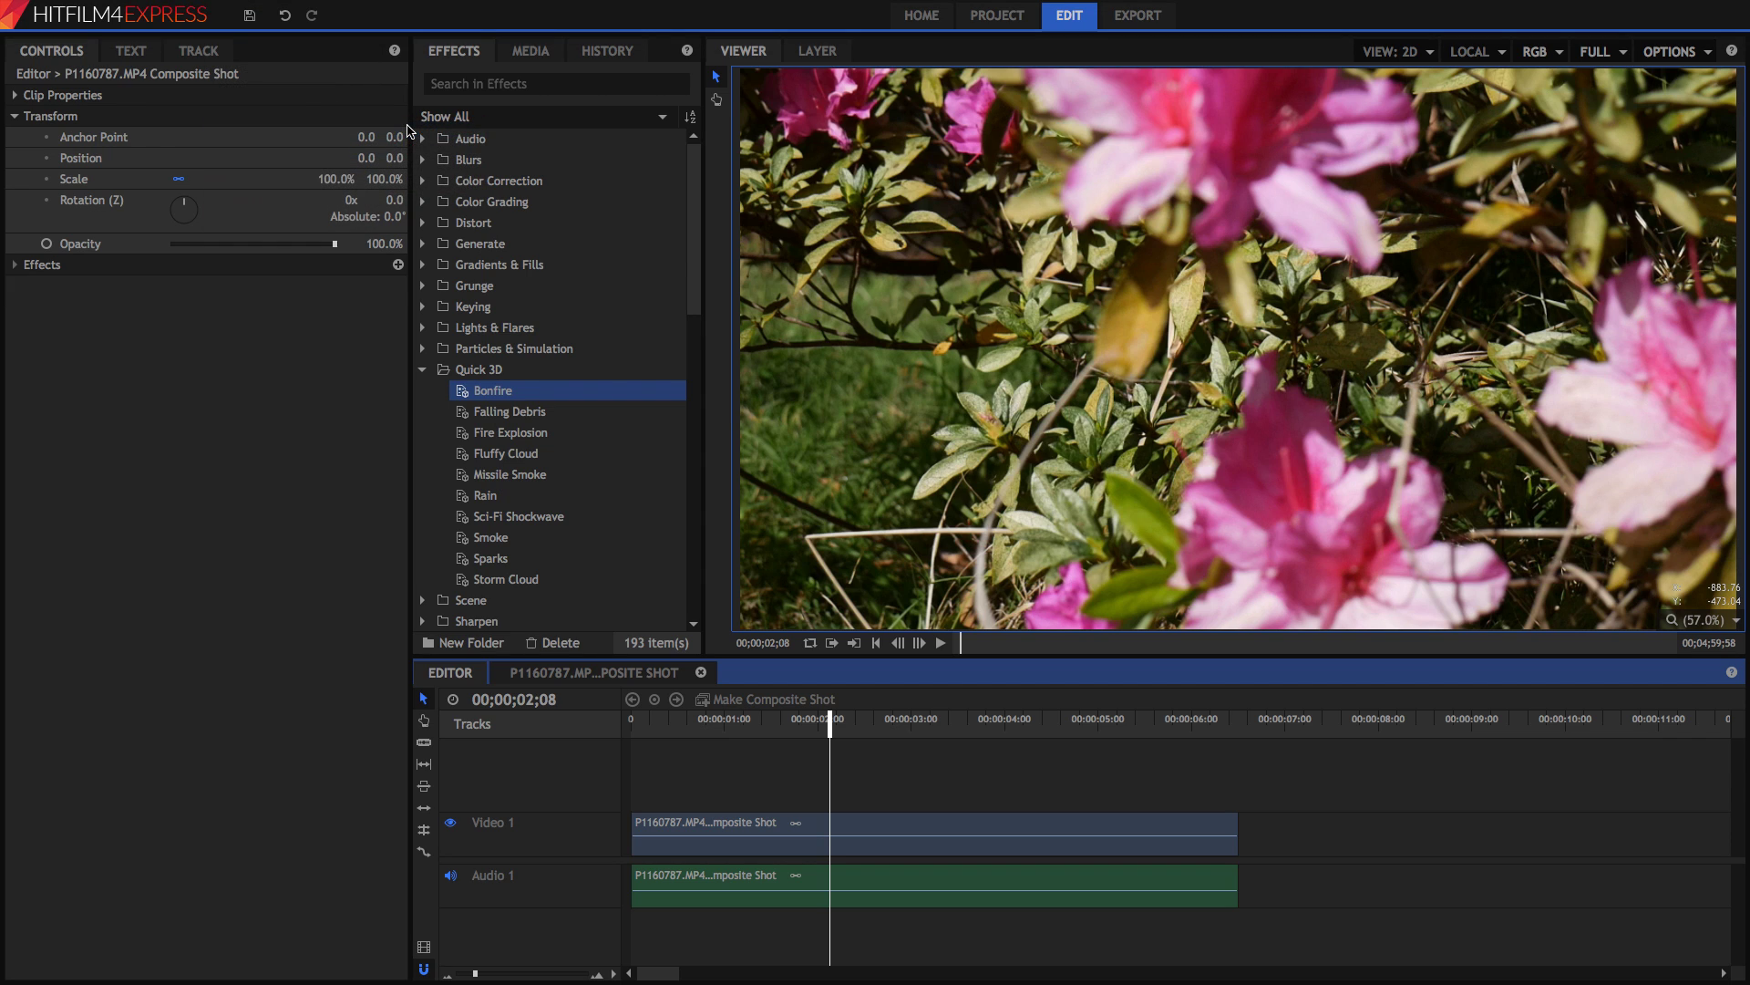
Try the Compositing workspace, then switch to the Editing workspace layout
{"action": "left_click", "coordinate": [228, 10]}
{"action": "mouse_move", "coordinate": [292, 130]}
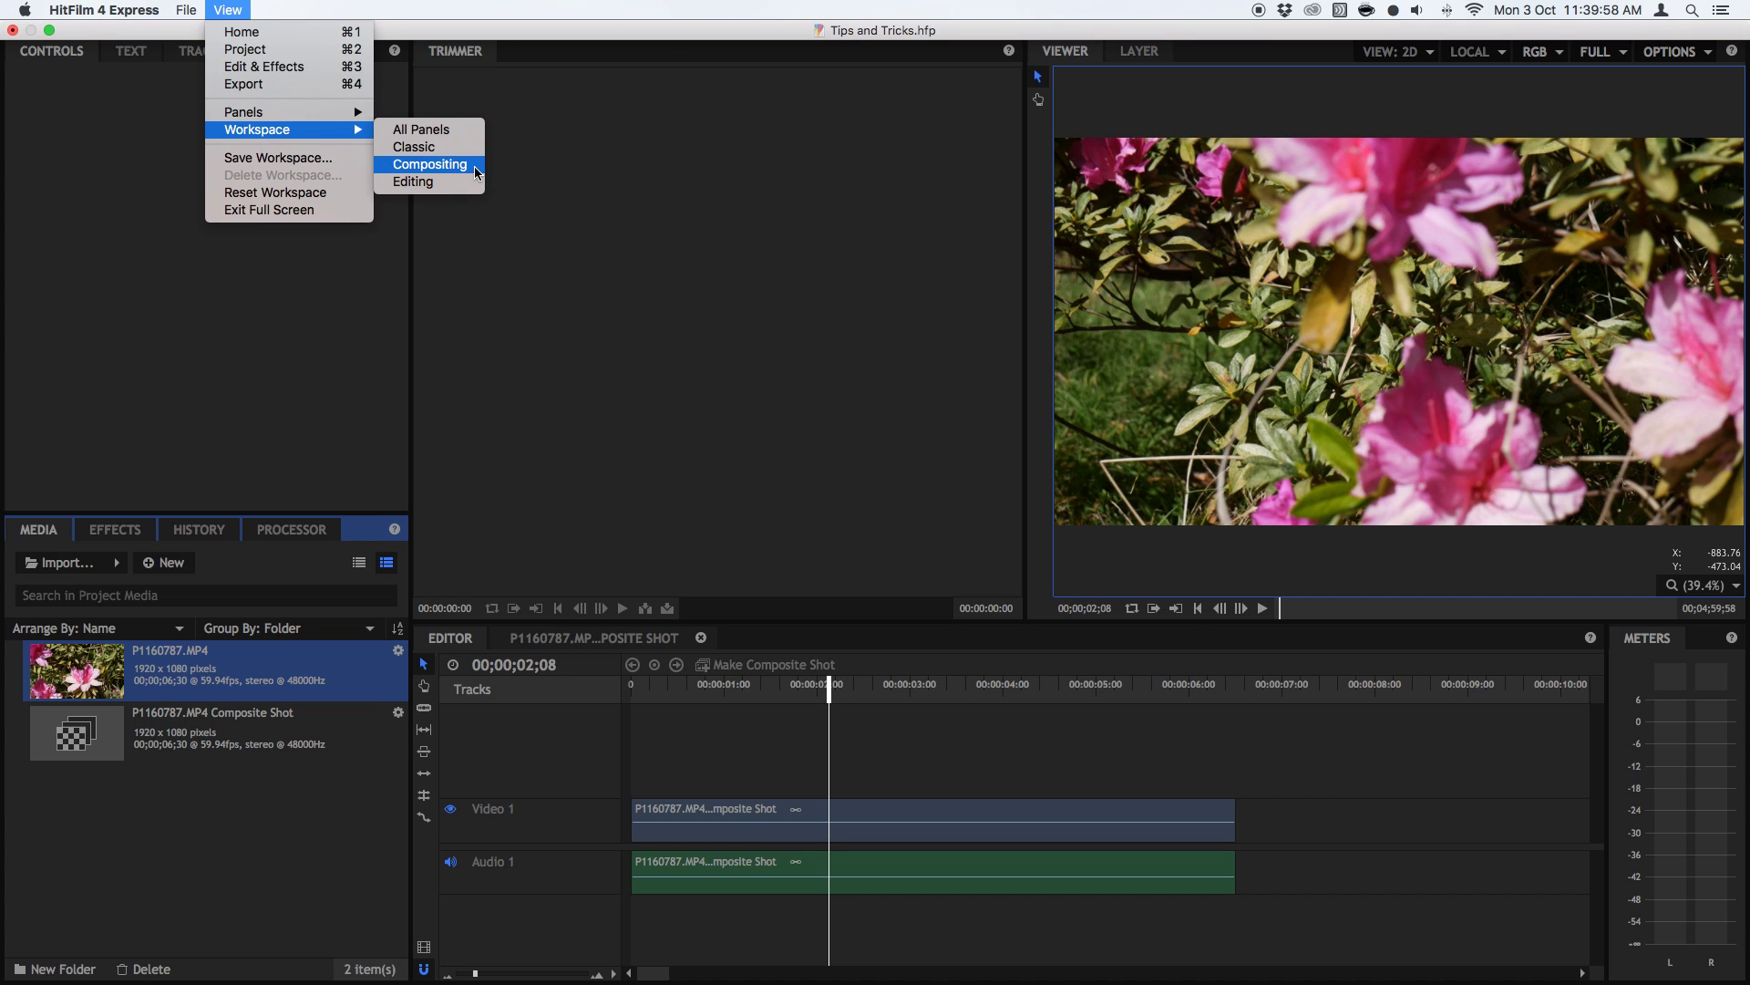
{"action": "left_click", "coordinate": [474, 194]}
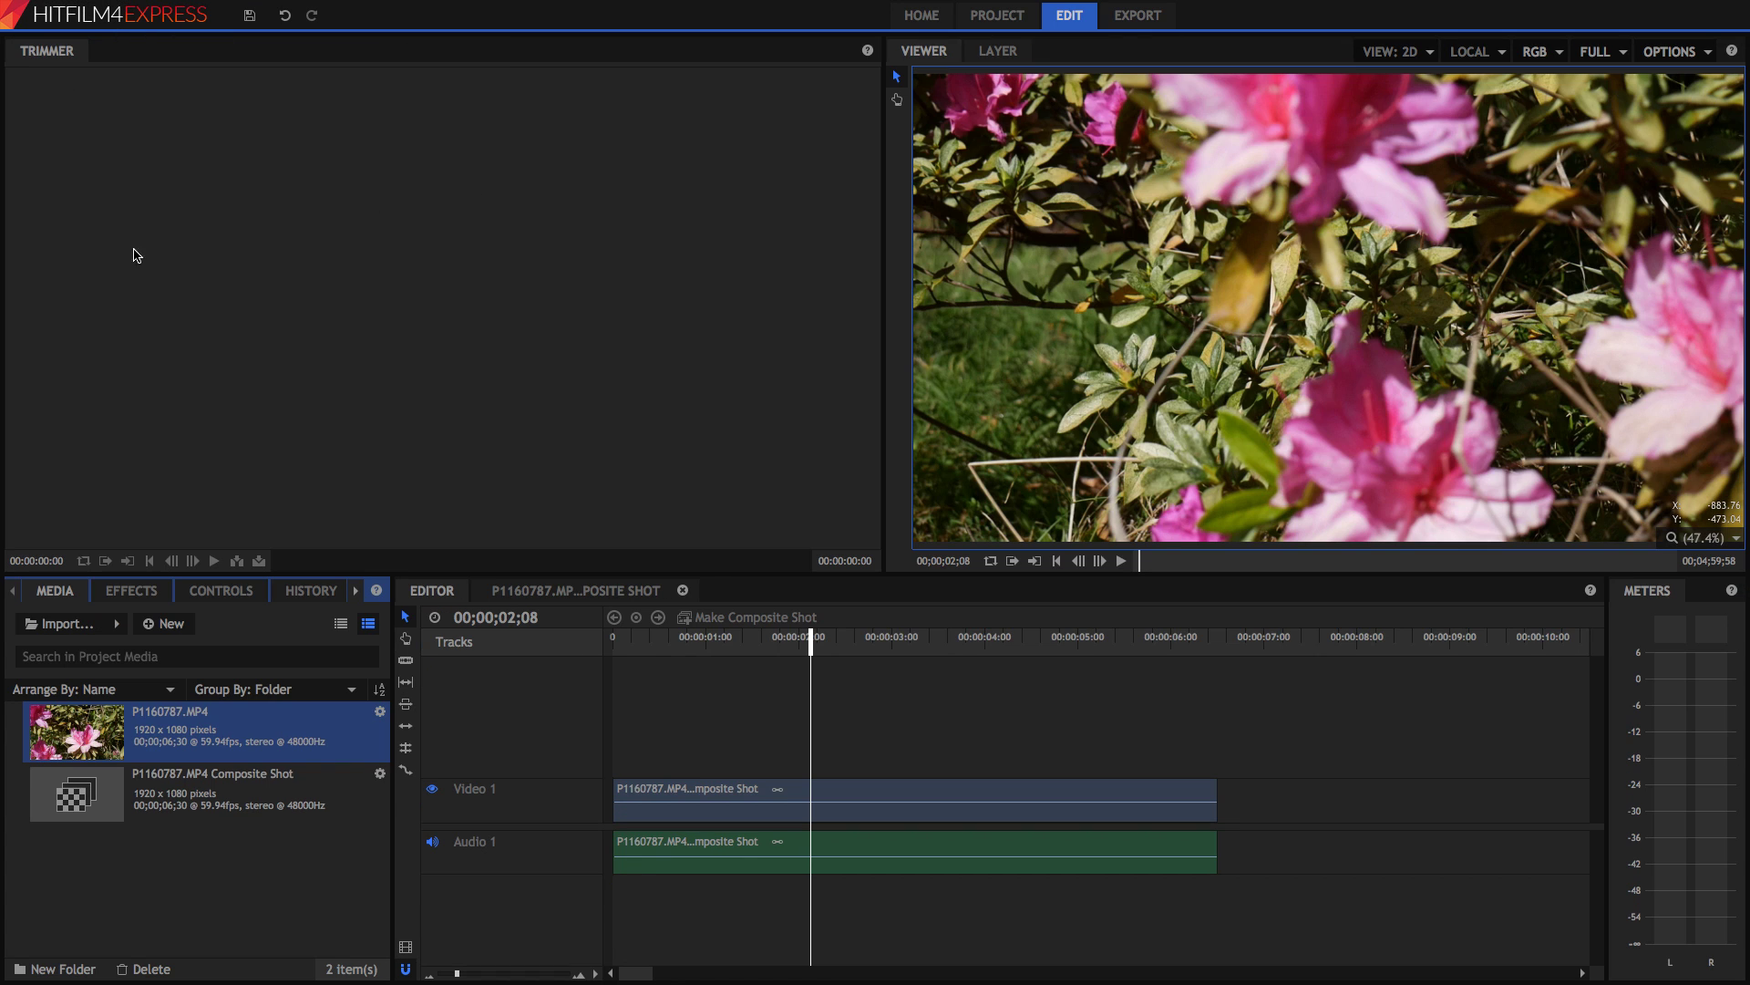
{"action": "mouse_move", "coordinate": [475, 4]}
{"action": "left_click", "coordinate": [228, 10]}
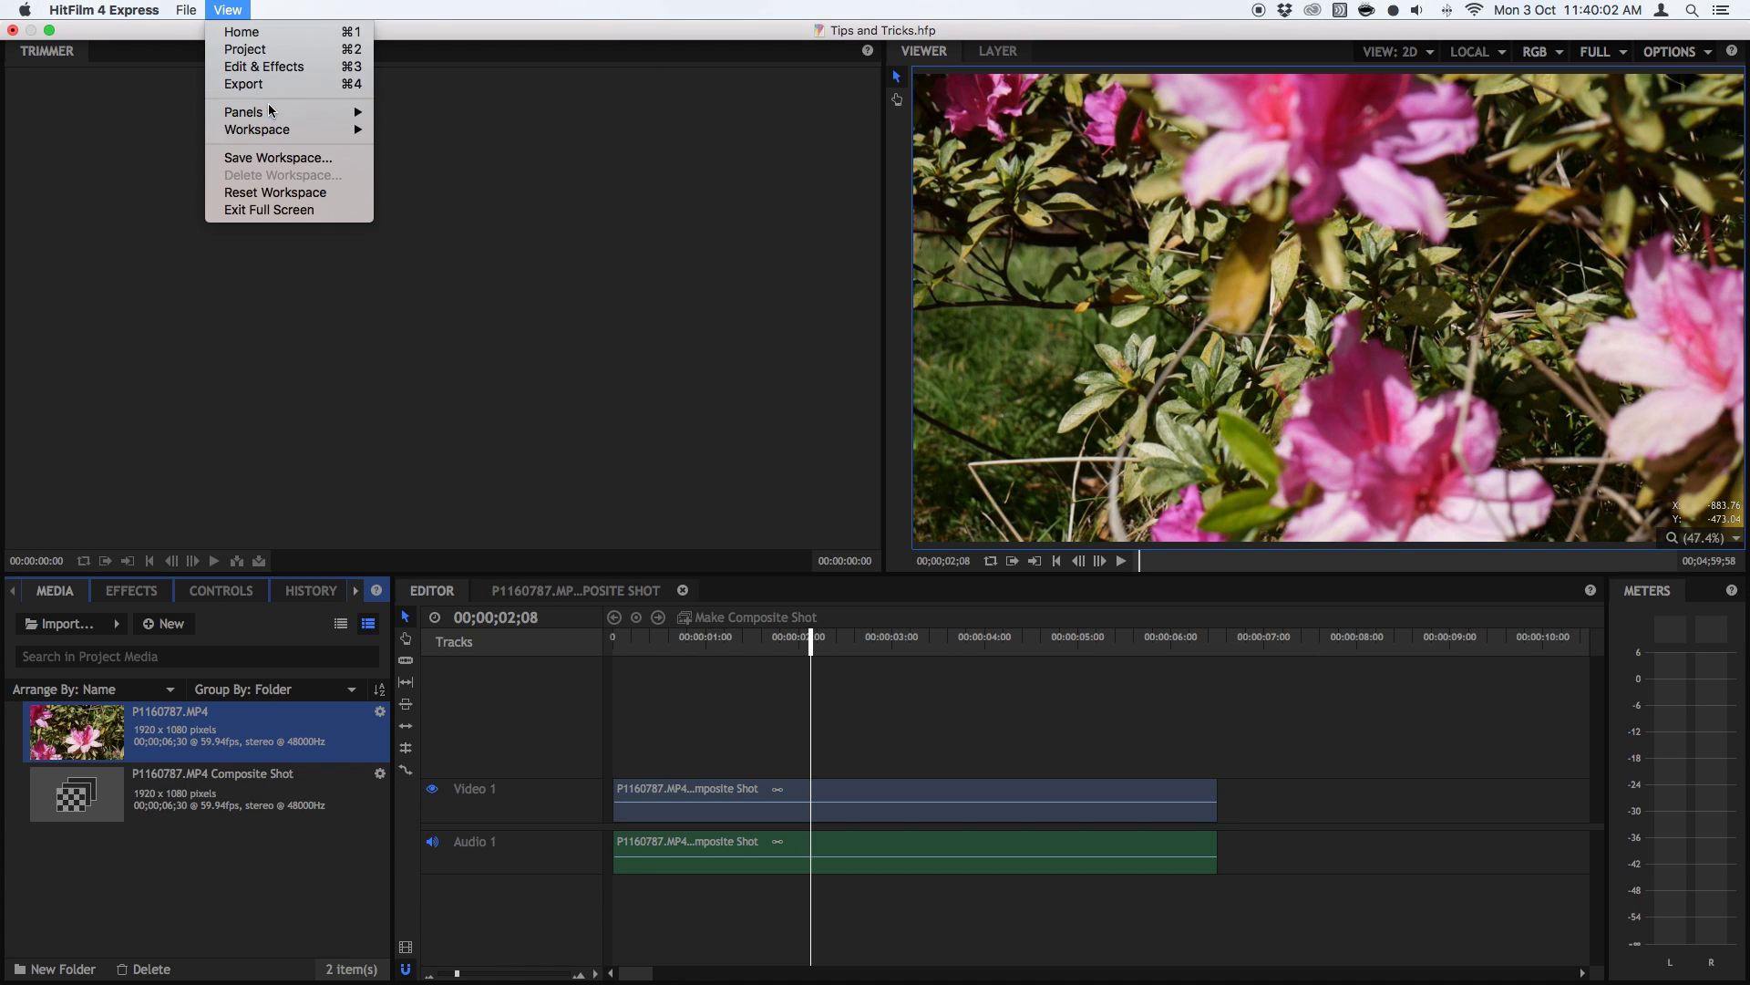
{"action": "mouse_move", "coordinate": [301, 129]}
{"action": "left_click", "coordinate": [401, 184]}
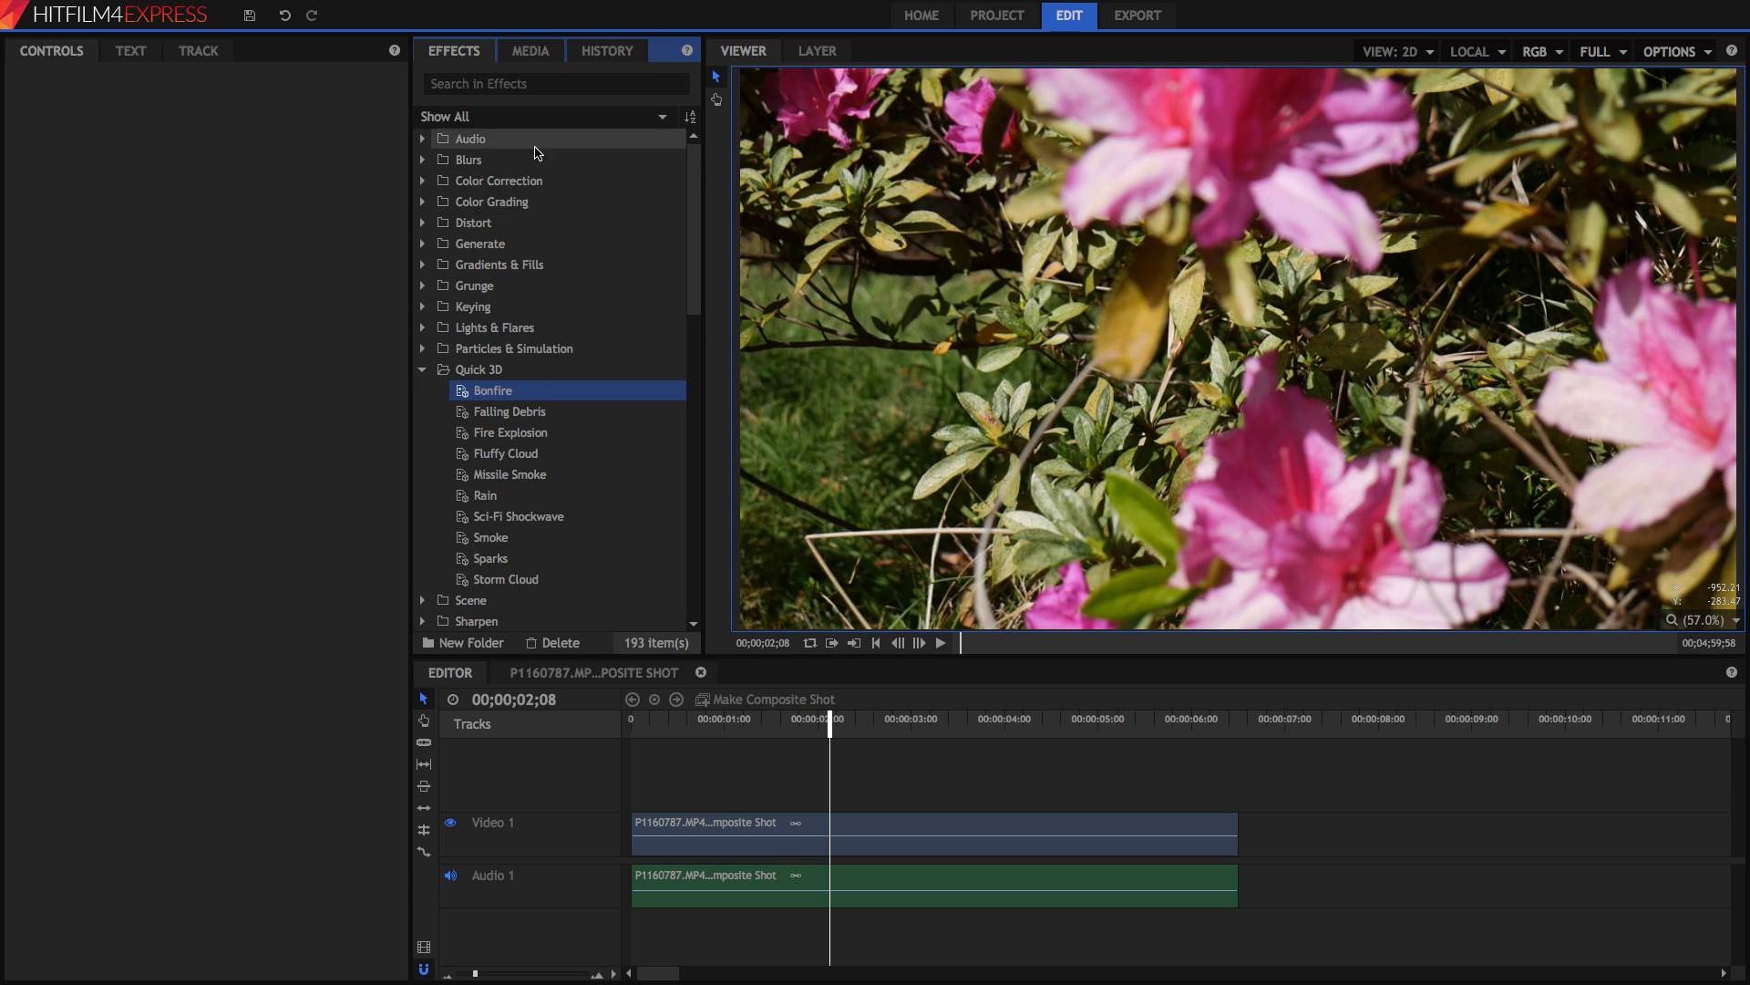
{"action": "mouse_move", "coordinate": [421, 53]}
{"action": "left_mouse_down"}
{"action": "mouse_move", "coordinate": [223, 51]}
{"action": "mouse_move", "coordinate": [274, 51]}
{"action": "mouse_move", "coordinate": [447, 119]}
{"action": "mouse_move", "coordinate": [437, 51]}
{"action": "left_mouse_up"}
{"action": "left_click_drag", "start_coordinate": [495, 672], "coordinate": [204, 589]}
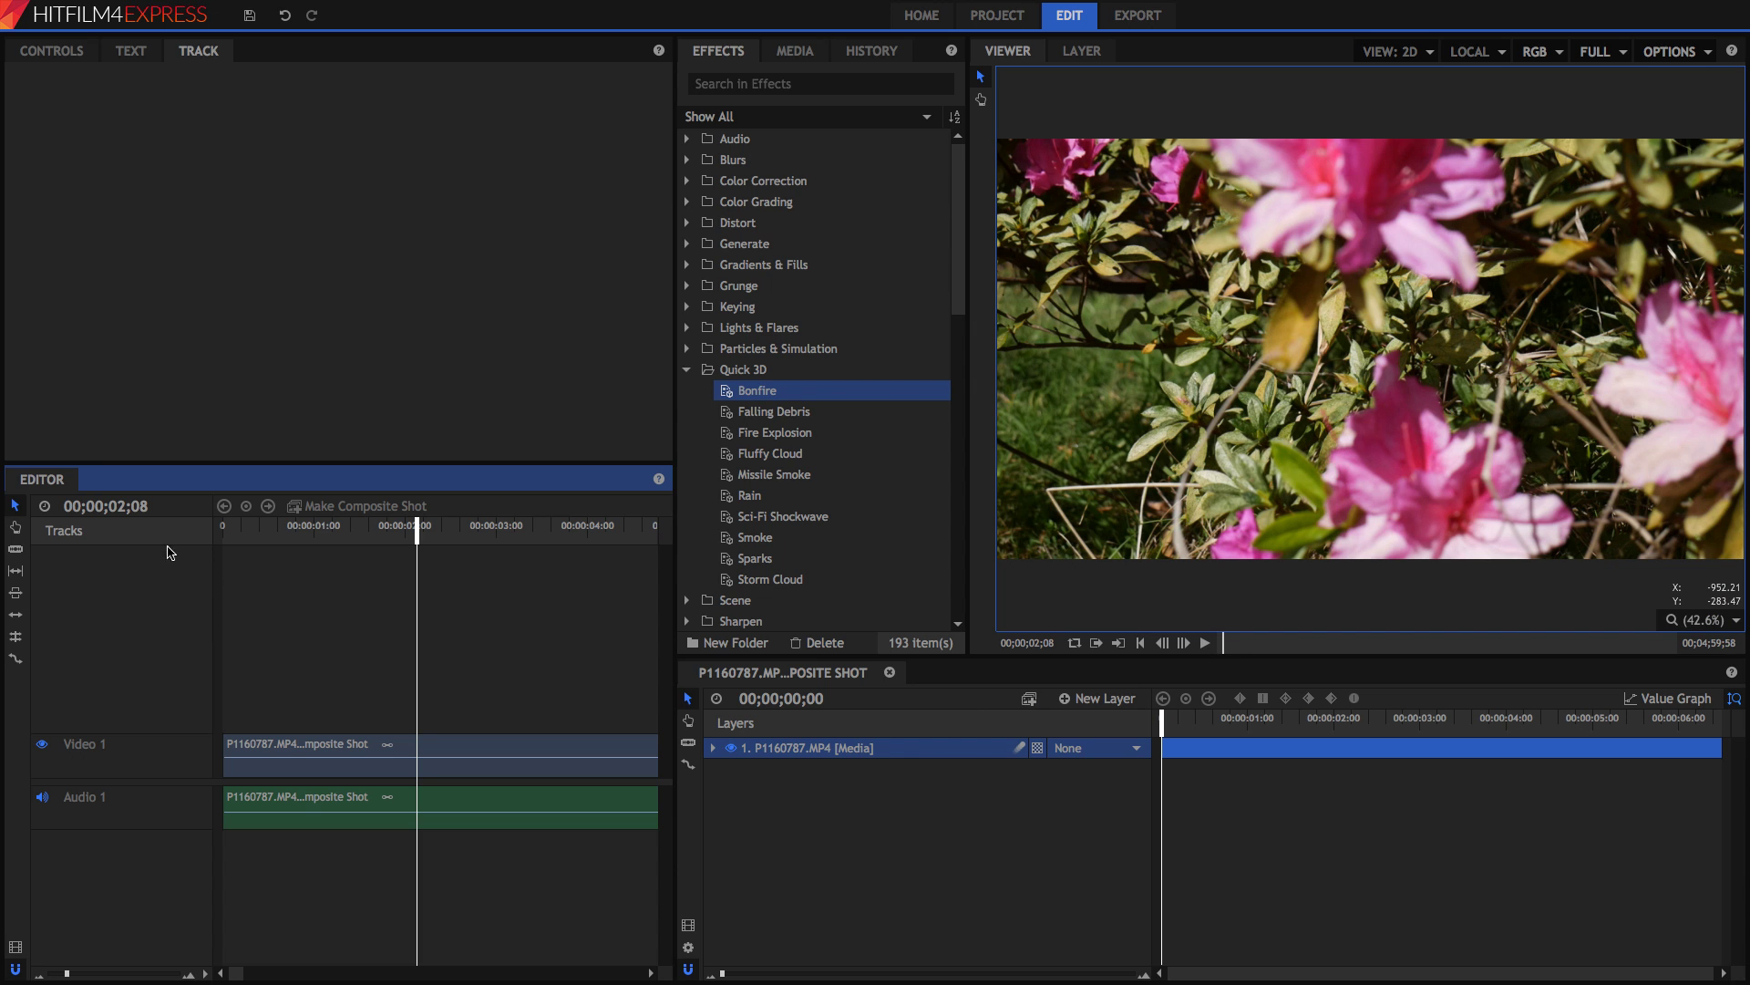
{"action": "left_click_drag", "start_coordinate": [66, 487], "coordinate": [683, 679]}
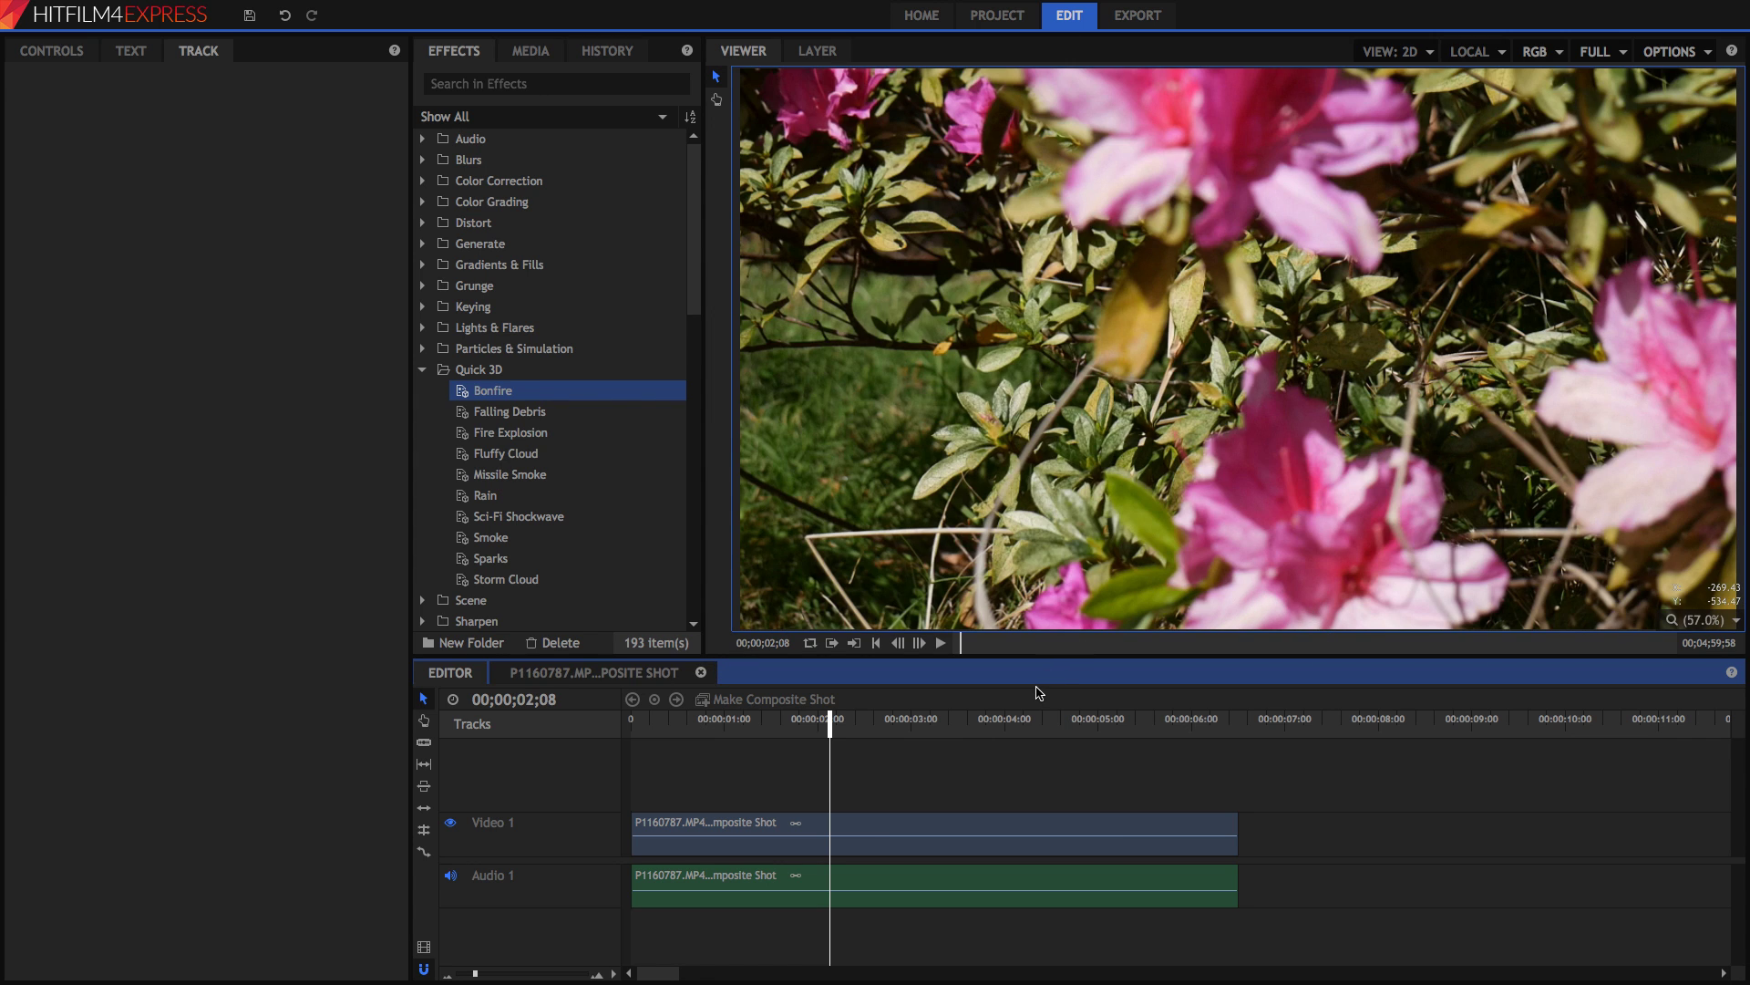
{"action": "left_click", "coordinate": [228, 9]}
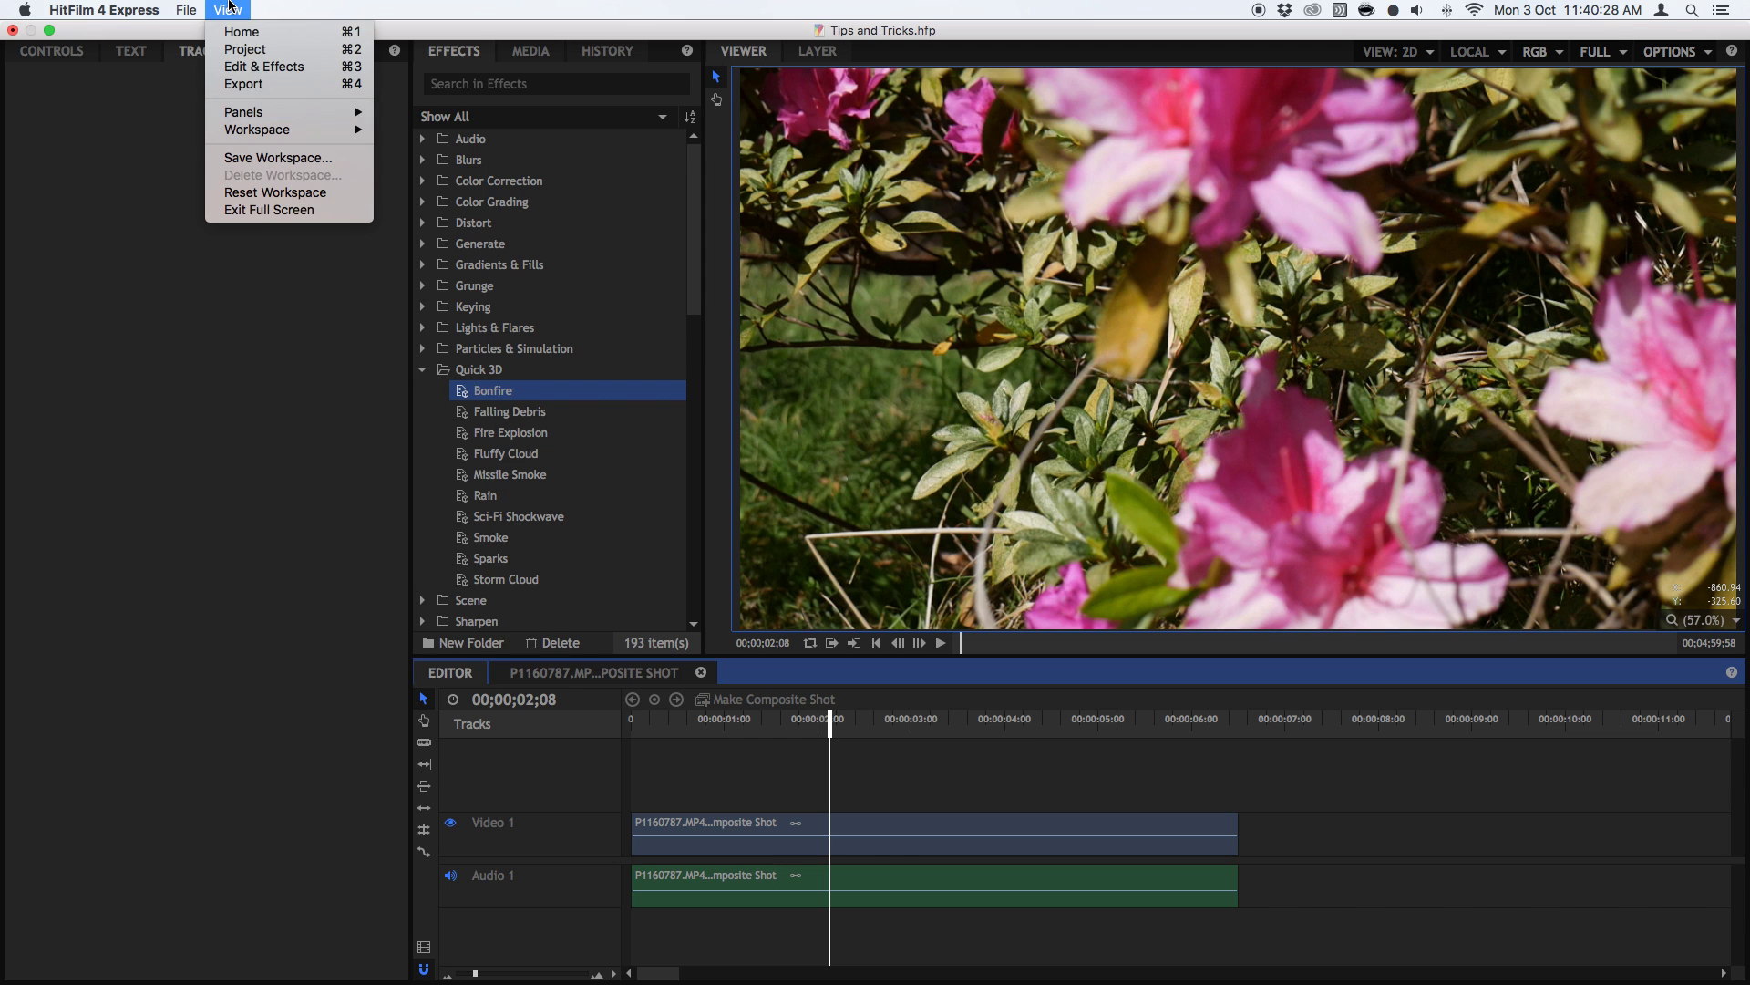
Open the Preferences dialog and browse its Warnings, Cache and Proxy tabs
{"action": "left_click", "coordinate": [228, 9]}
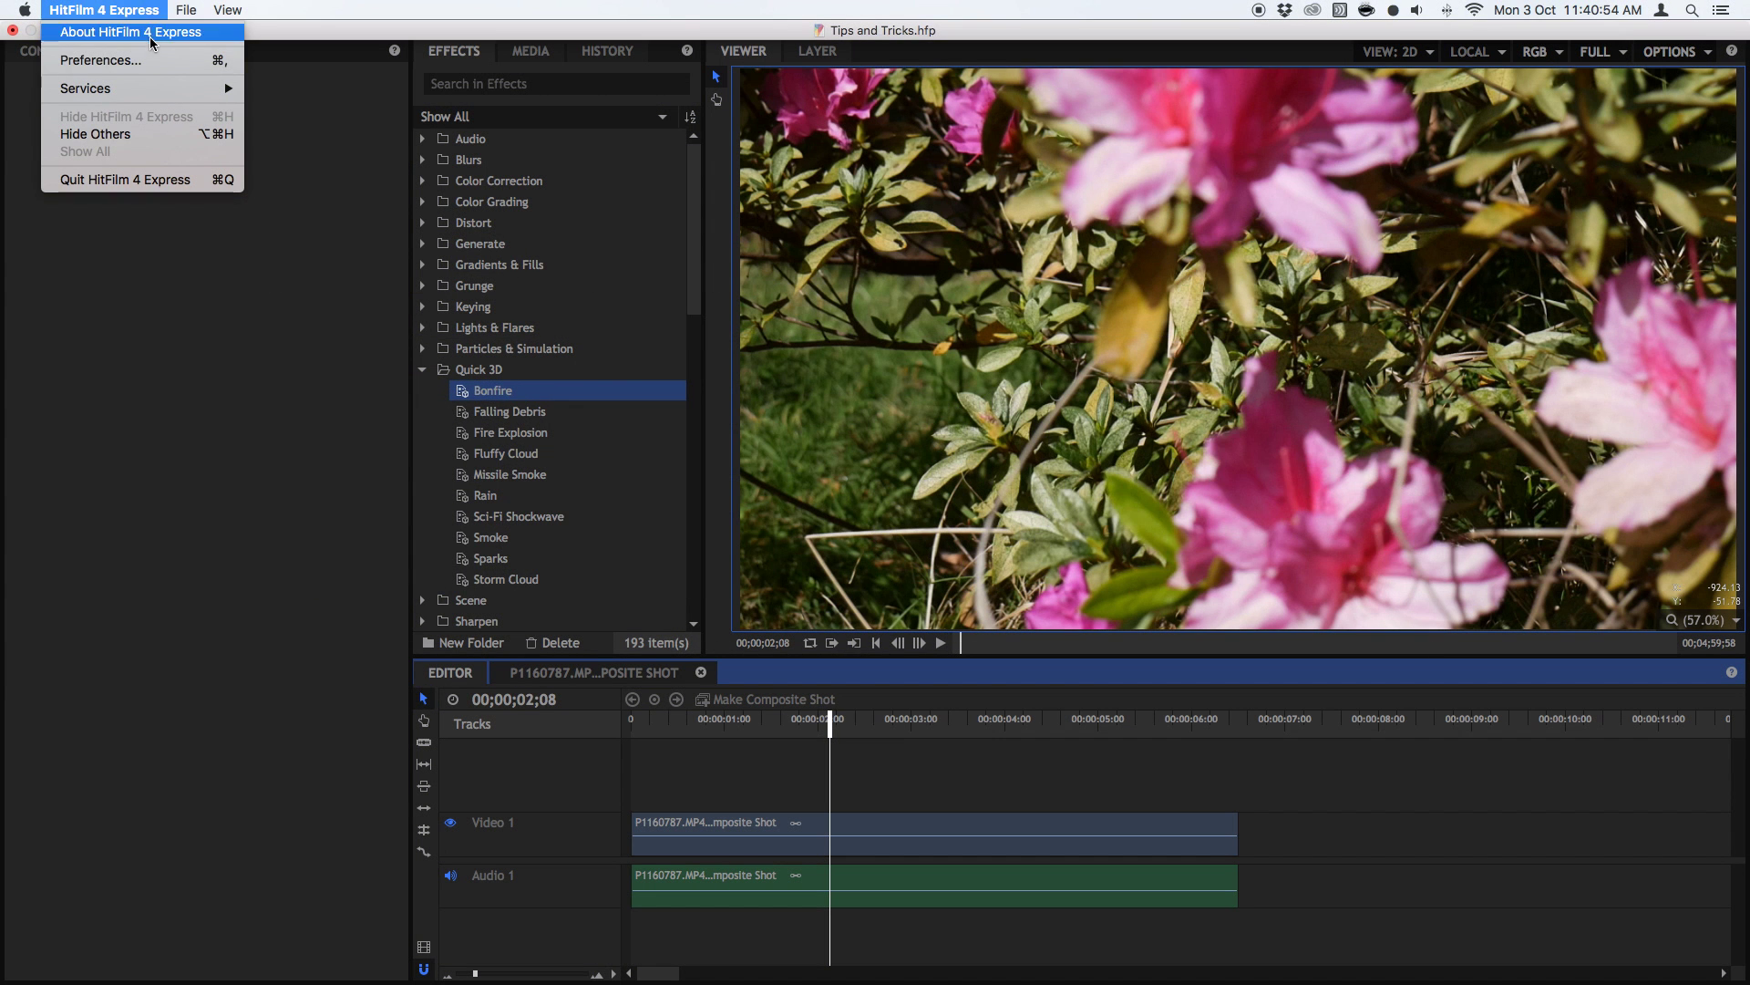
{"action": "left_click", "coordinate": [143, 62]}
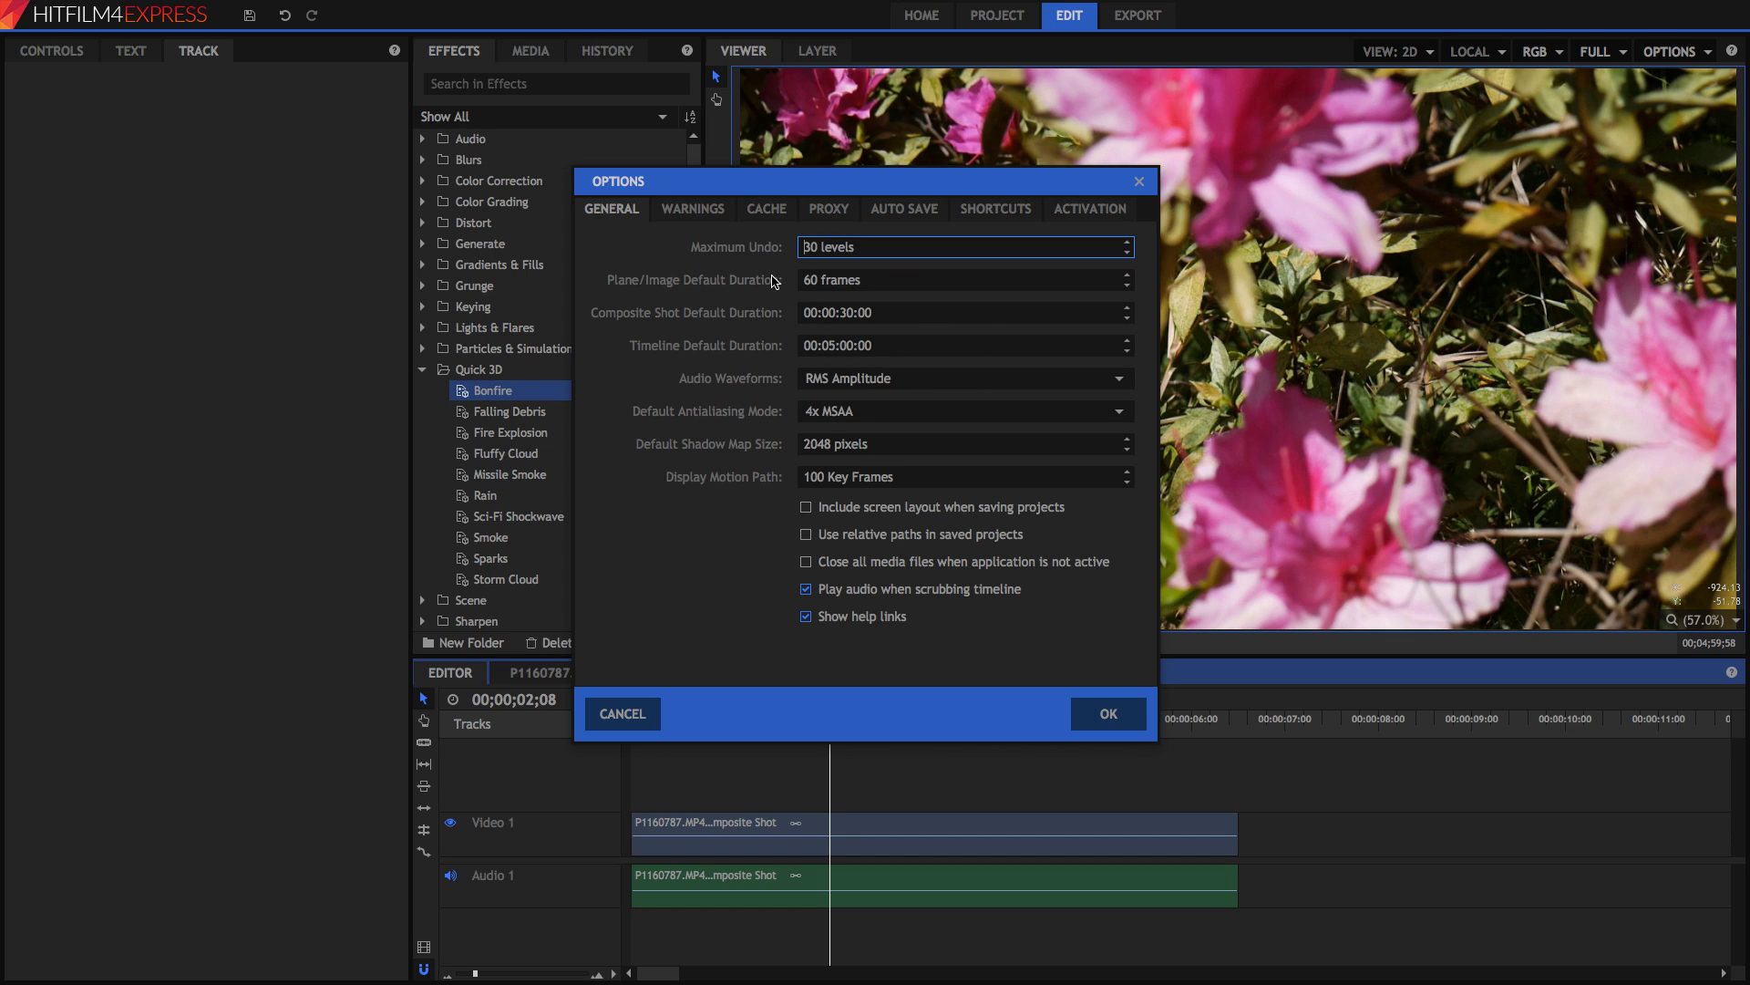
{"action": "left_click", "coordinate": [693, 209]}
{"action": "left_click", "coordinate": [767, 209]}
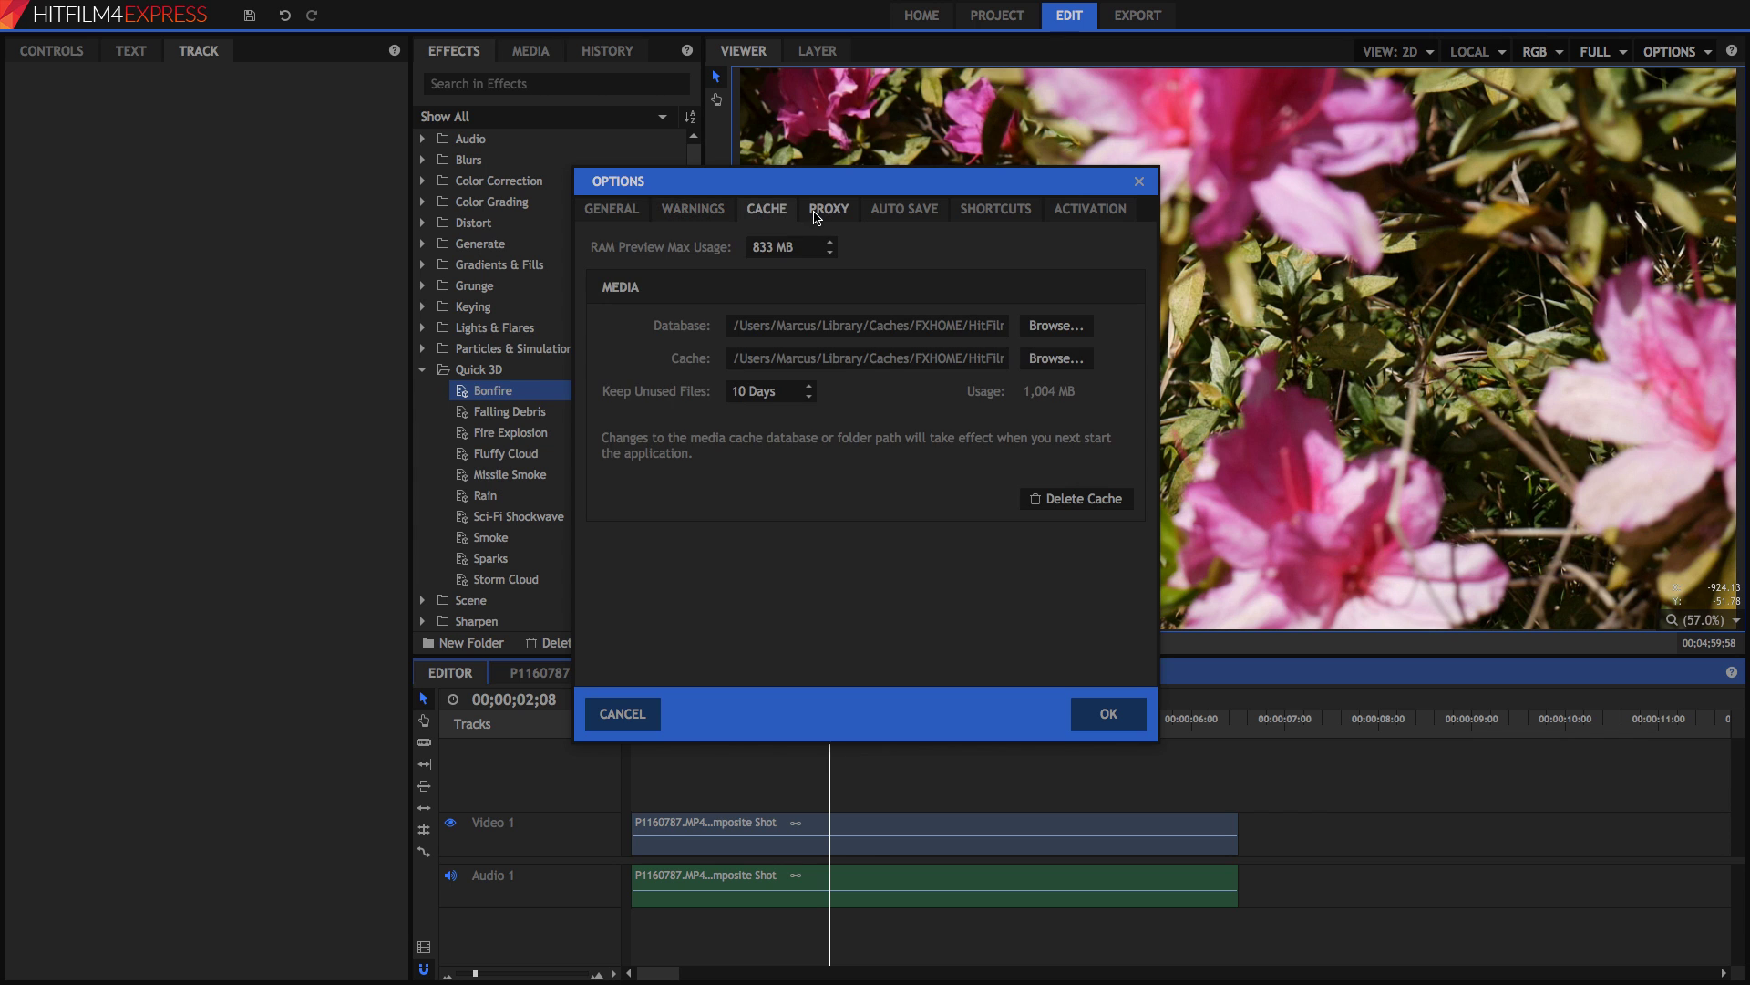
{"action": "left_click", "coordinate": [819, 213]}
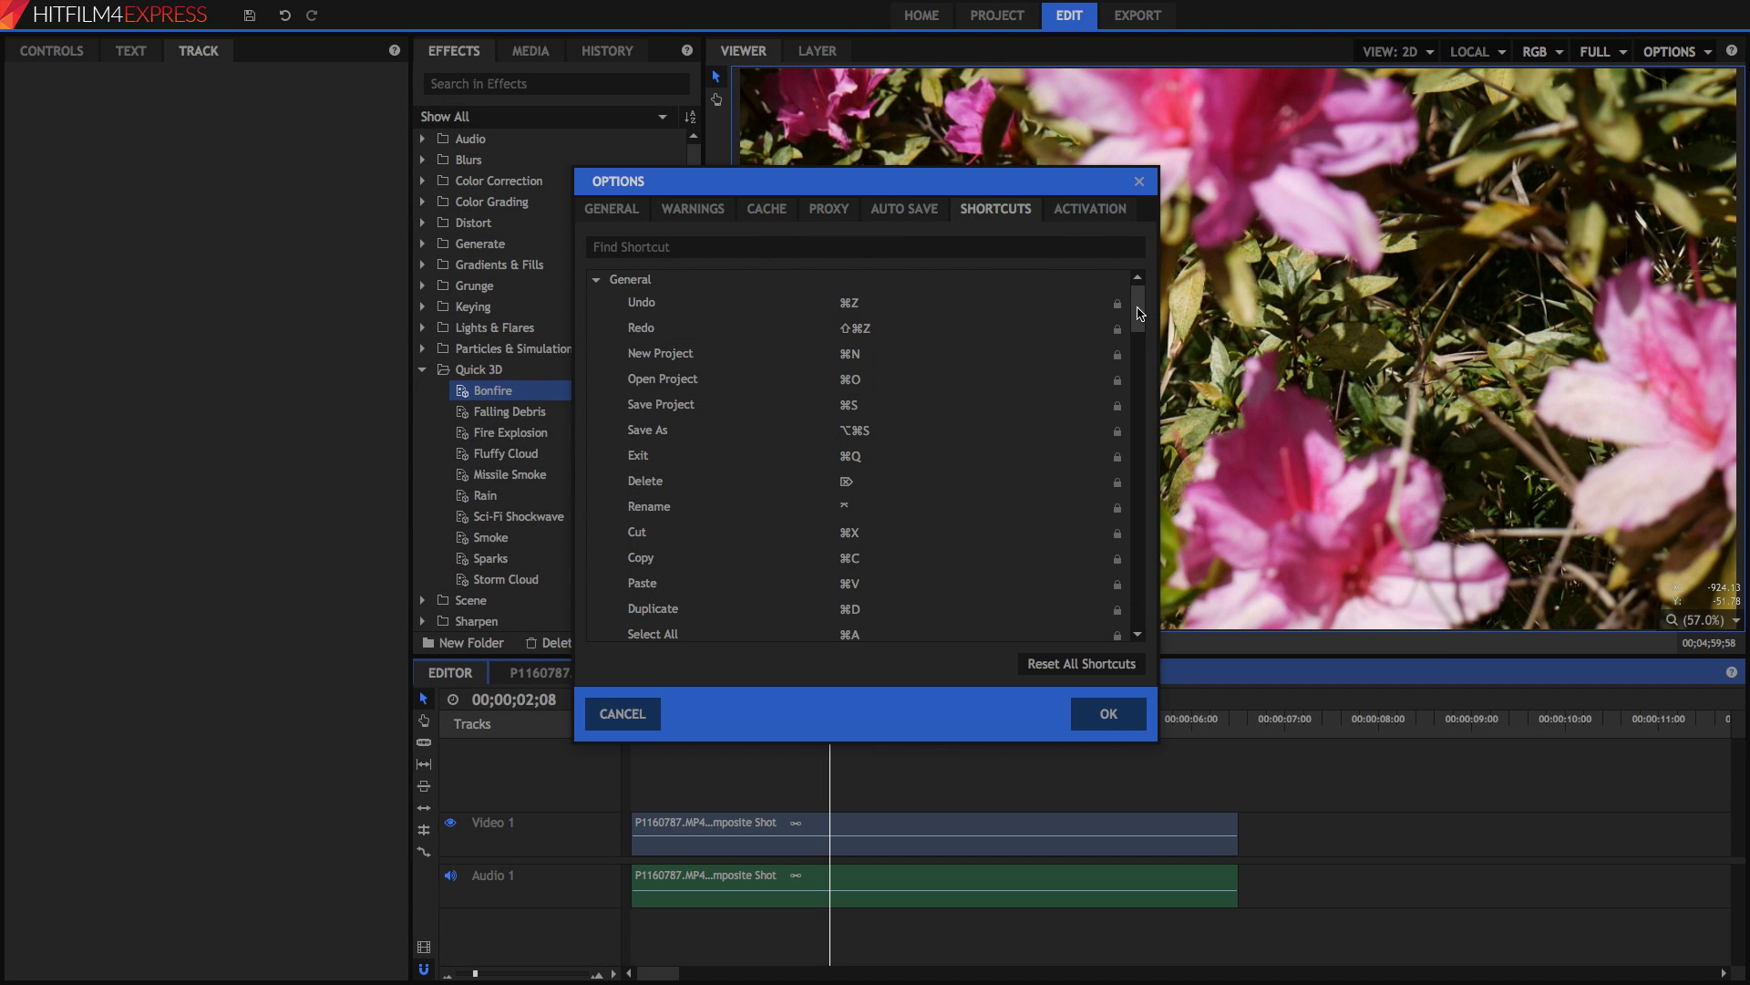
Find Move Position Down by 10 Pixels in the shortcuts list and assign it the U key
{"action": "mouse_move", "coordinate": [1139, 312]}
{"action": "left_mouse_down"}
{"action": "mouse_move", "coordinate": [1140, 383]}
{"action": "mouse_move", "coordinate": [1121, 301]}
{"action": "left_mouse_up"}
{"action": "scroll", "coordinate": [1120, 308], "scroll_direction": "down", "scroll_amount": 12}
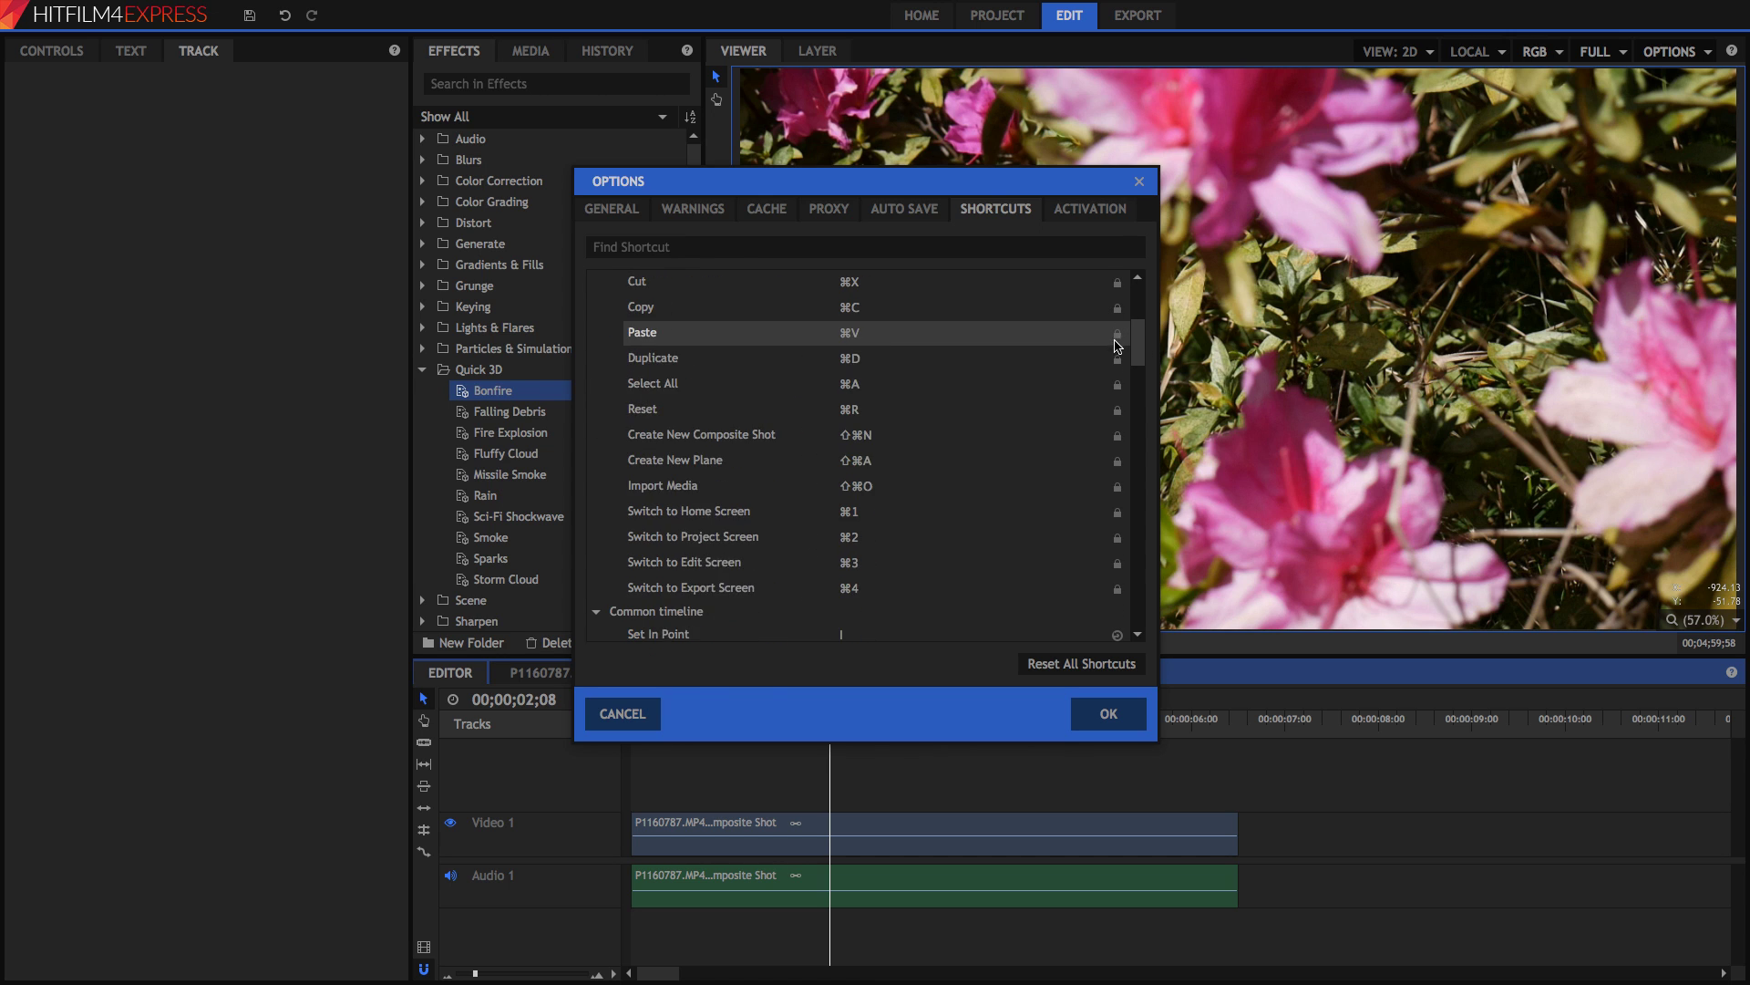
{"action": "scroll", "coordinate": [1085, 413], "scroll_direction": "down", "scroll_amount": 4}
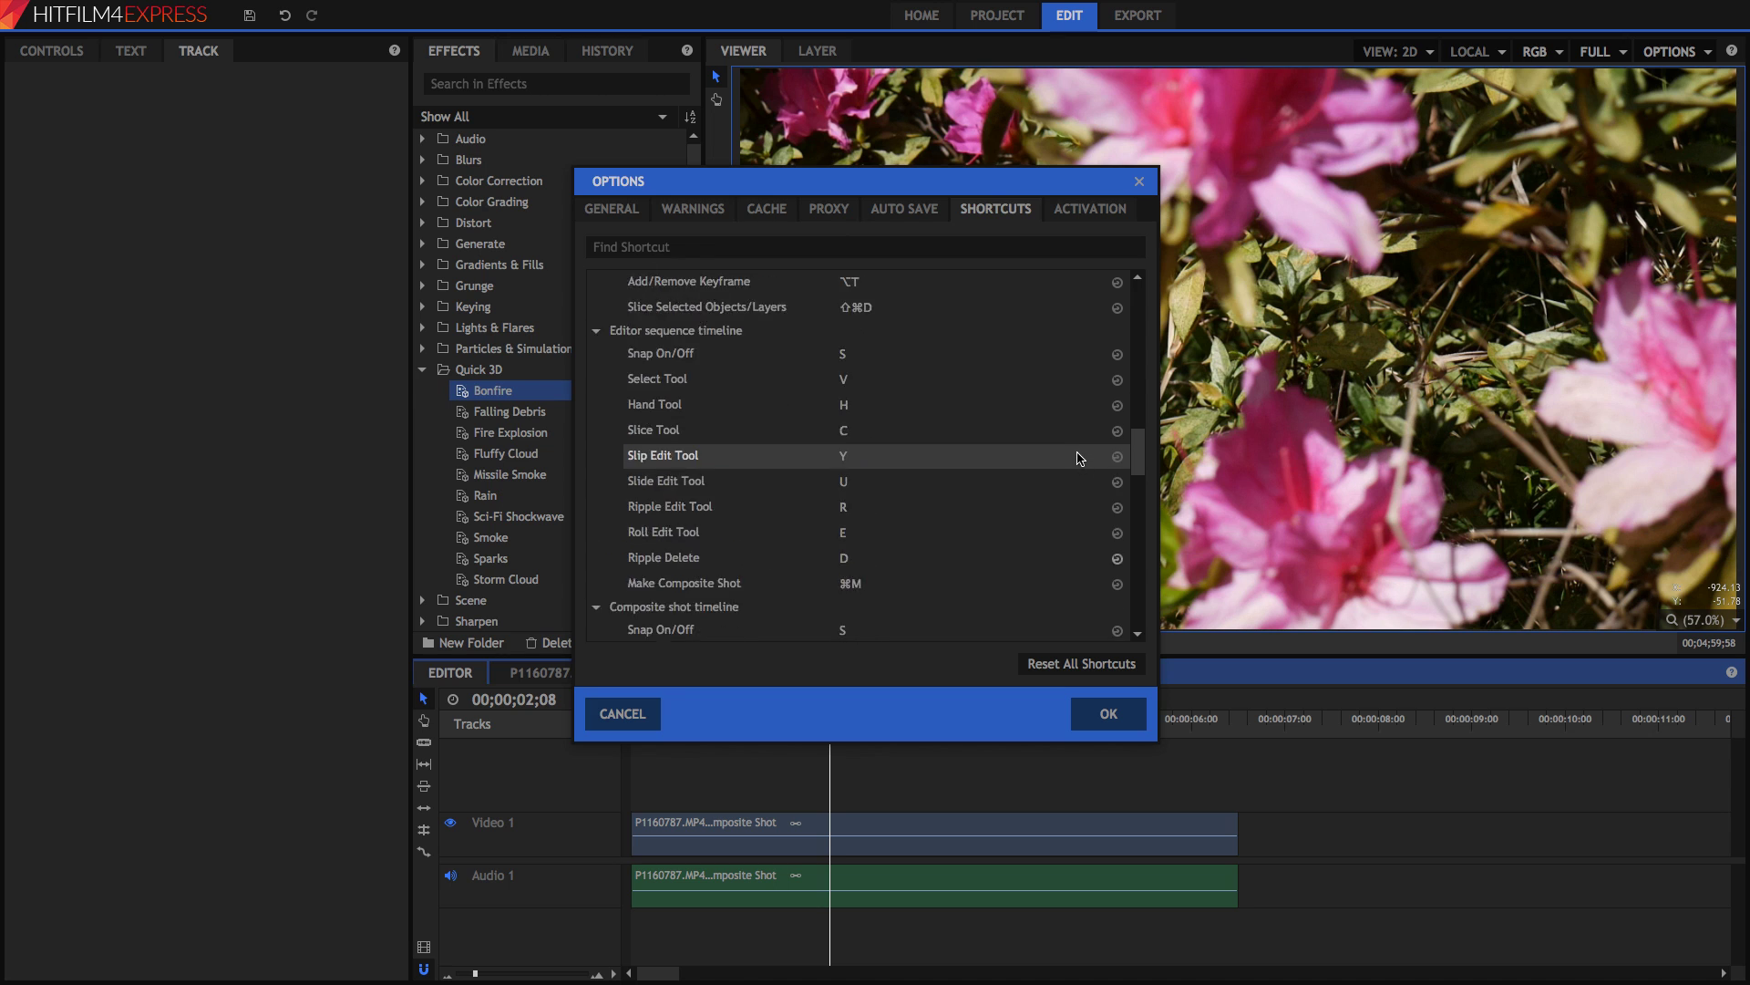
{"action": "scroll", "coordinate": [1081, 428], "scroll_direction": "up", "scroll_amount": 10}
{"action": "scroll", "coordinate": [1082, 357], "scroll_direction": "down", "scroll_amount": 20}
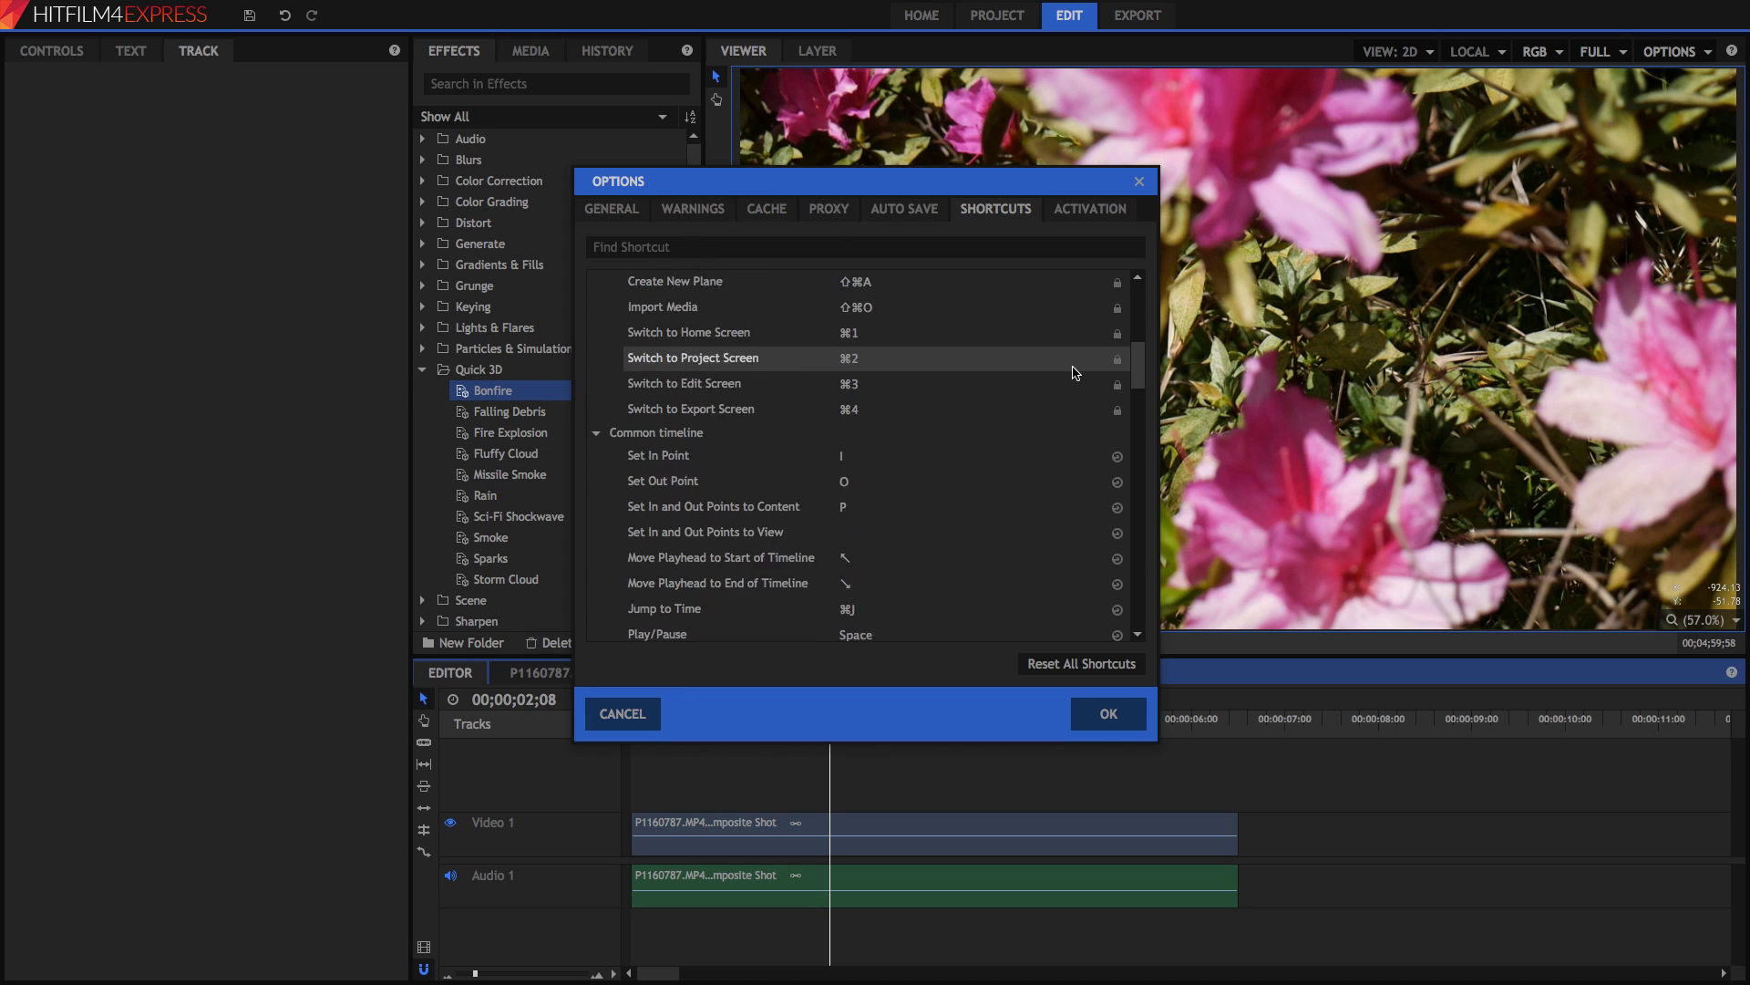
{"action": "scroll", "coordinate": [1047, 600], "scroll_direction": "down", "scroll_amount": 3}
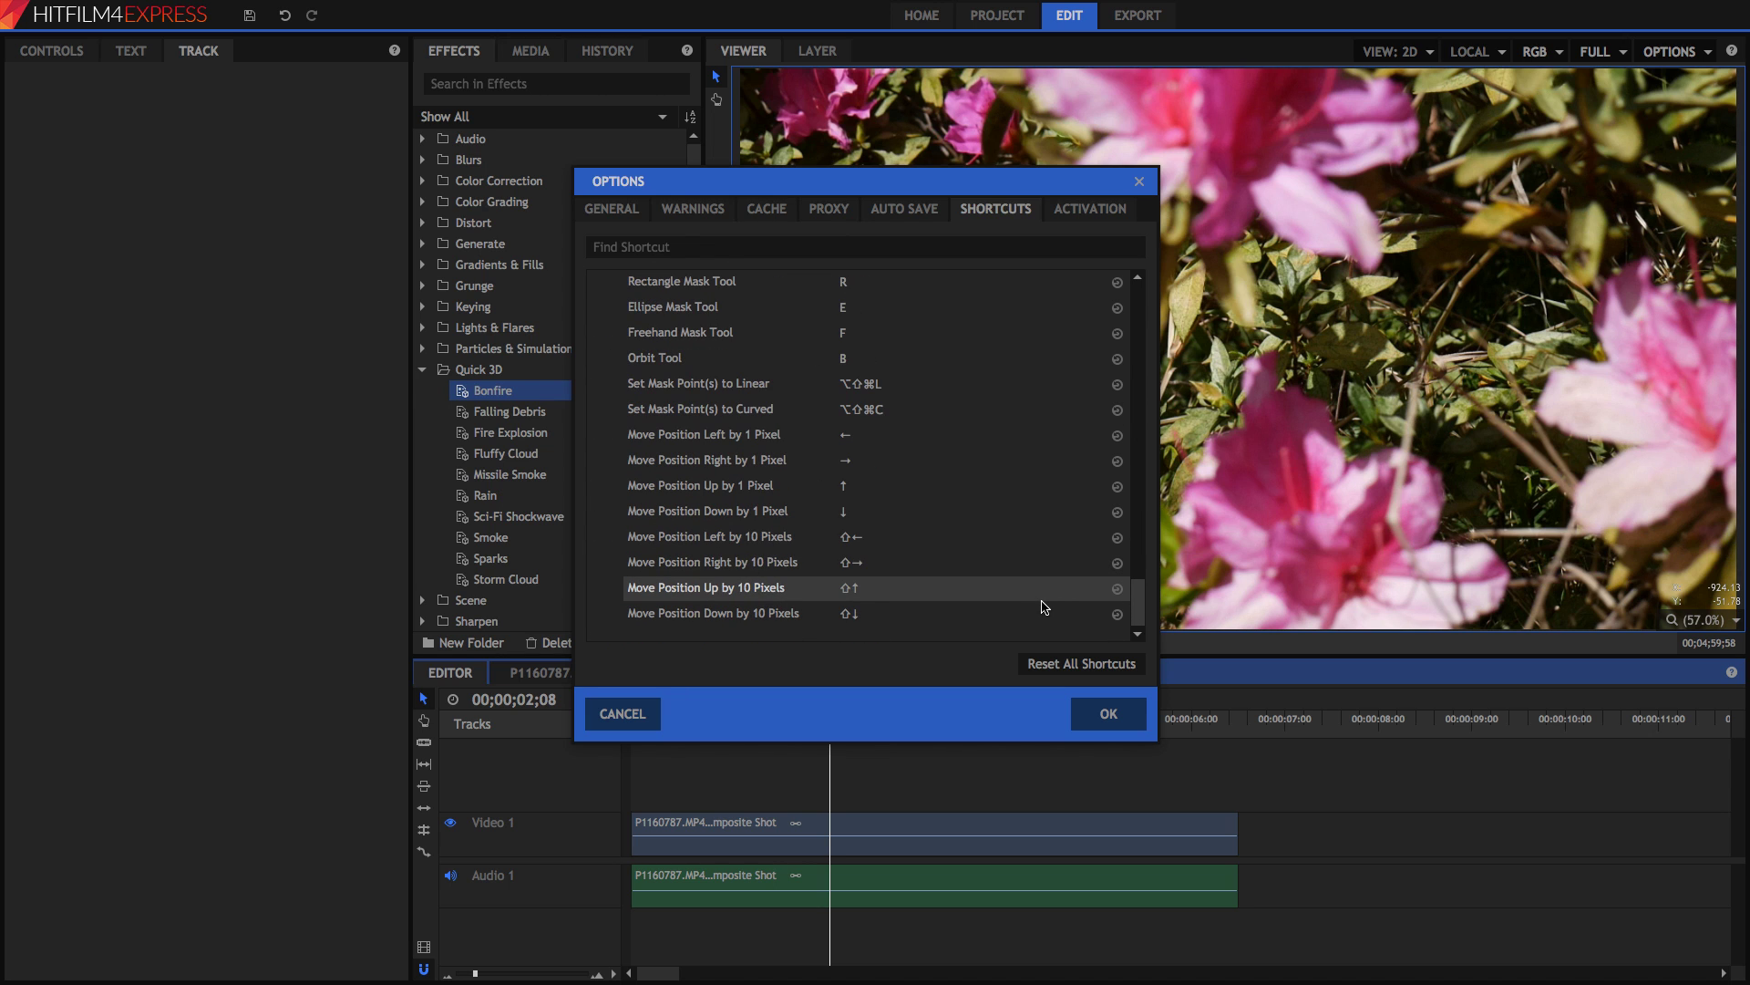
{"action": "scroll", "coordinate": [1040, 593], "scroll_direction": "up", "scroll_amount": 2}
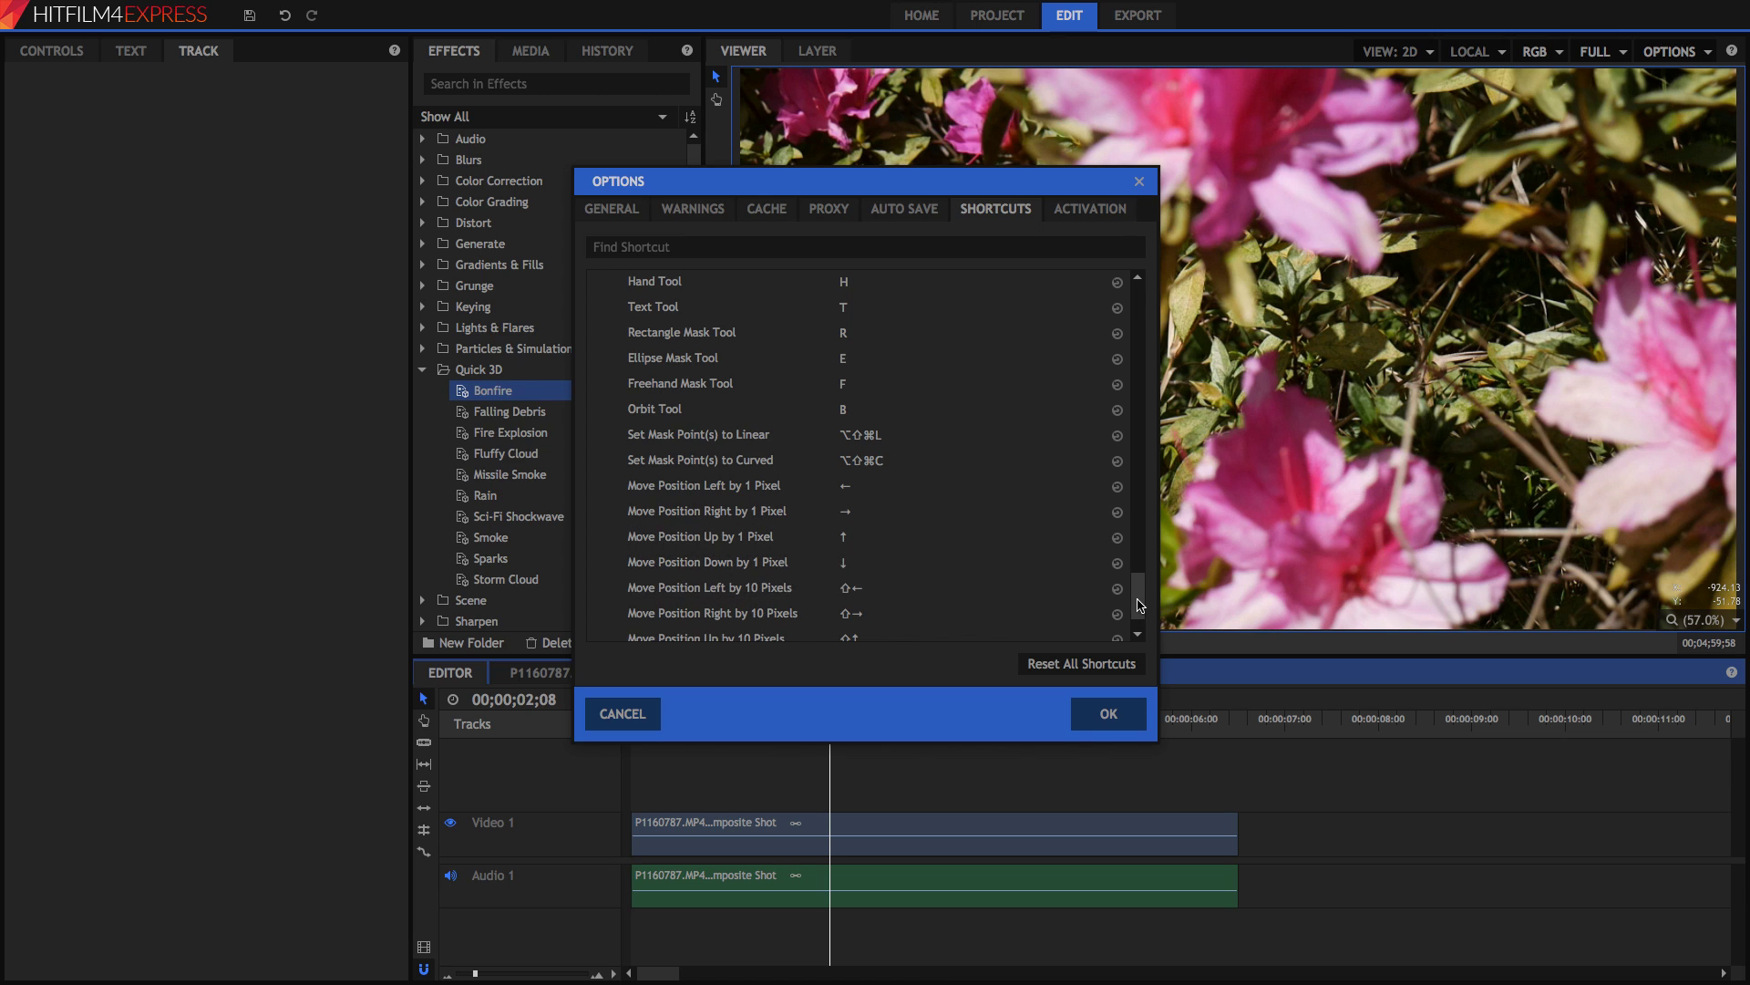
{"action": "scroll", "coordinate": [1092, 538], "scroll_direction": "up", "scroll_amount": 8}
{"action": "scroll", "coordinate": [1085, 513], "scroll_direction": "down", "scroll_amount": 3}
{"action": "scroll", "coordinate": [1085, 513], "scroll_direction": "down", "scroll_amount": 10}
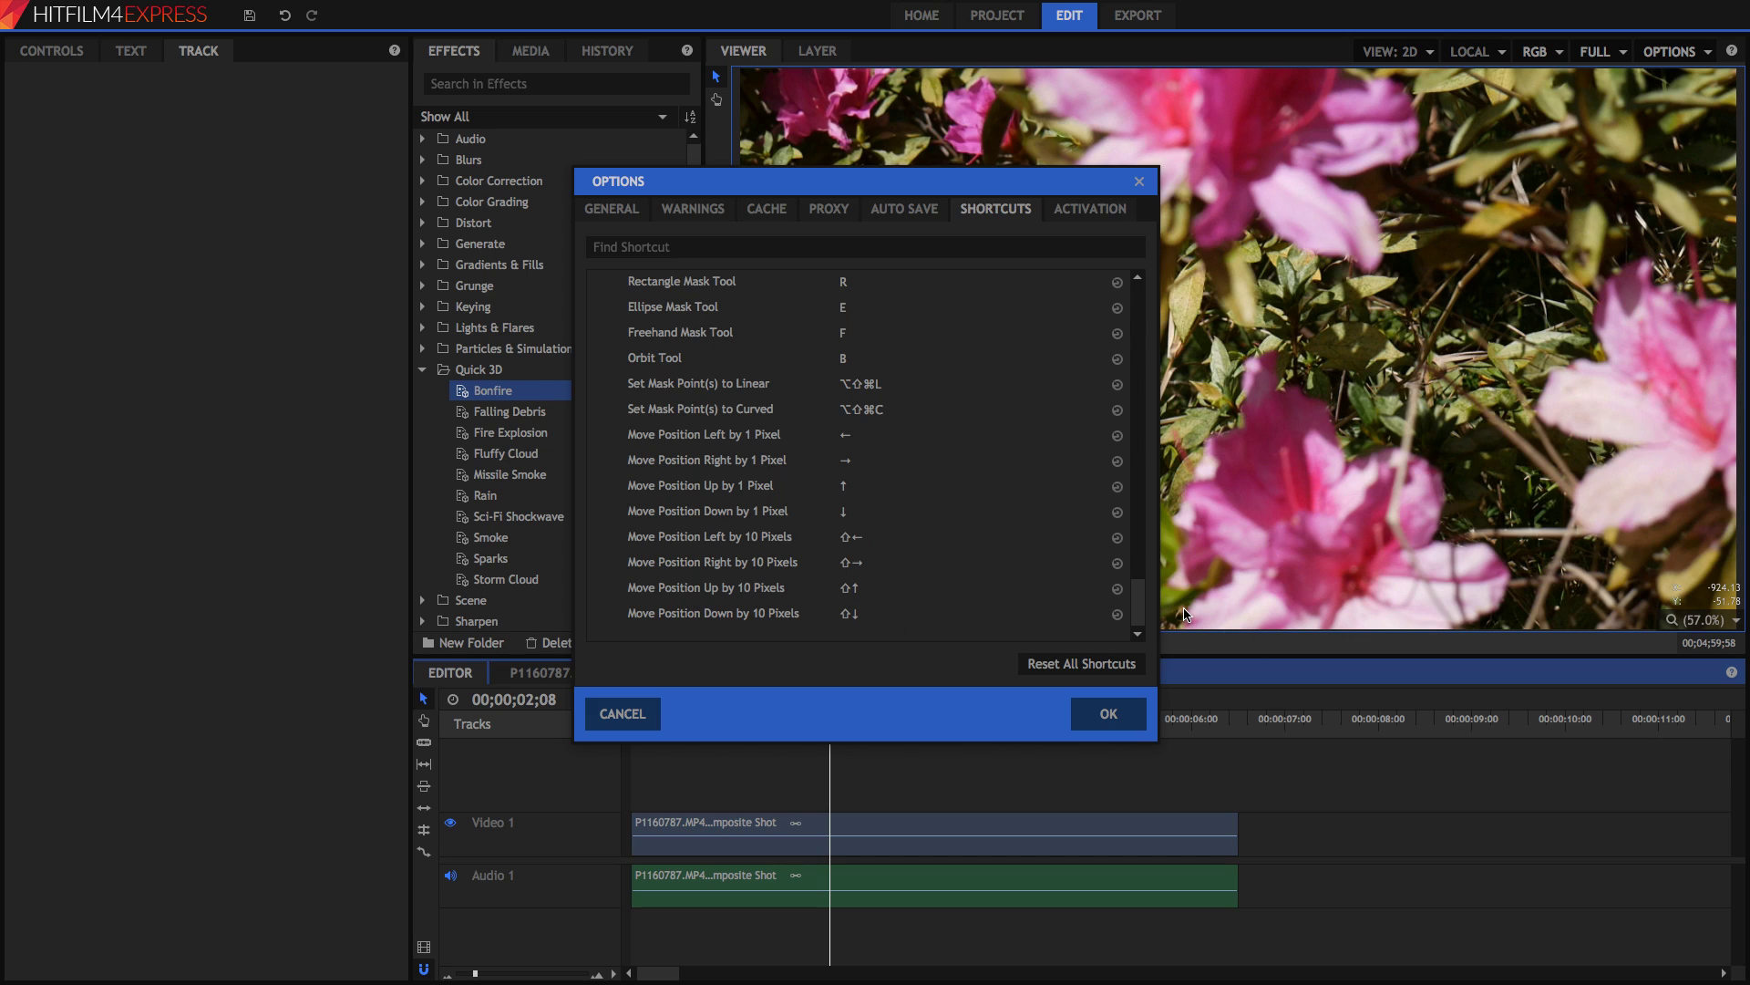
{"action": "left_click", "coordinate": [966, 616]}
{"action": "key", "text": "u"}
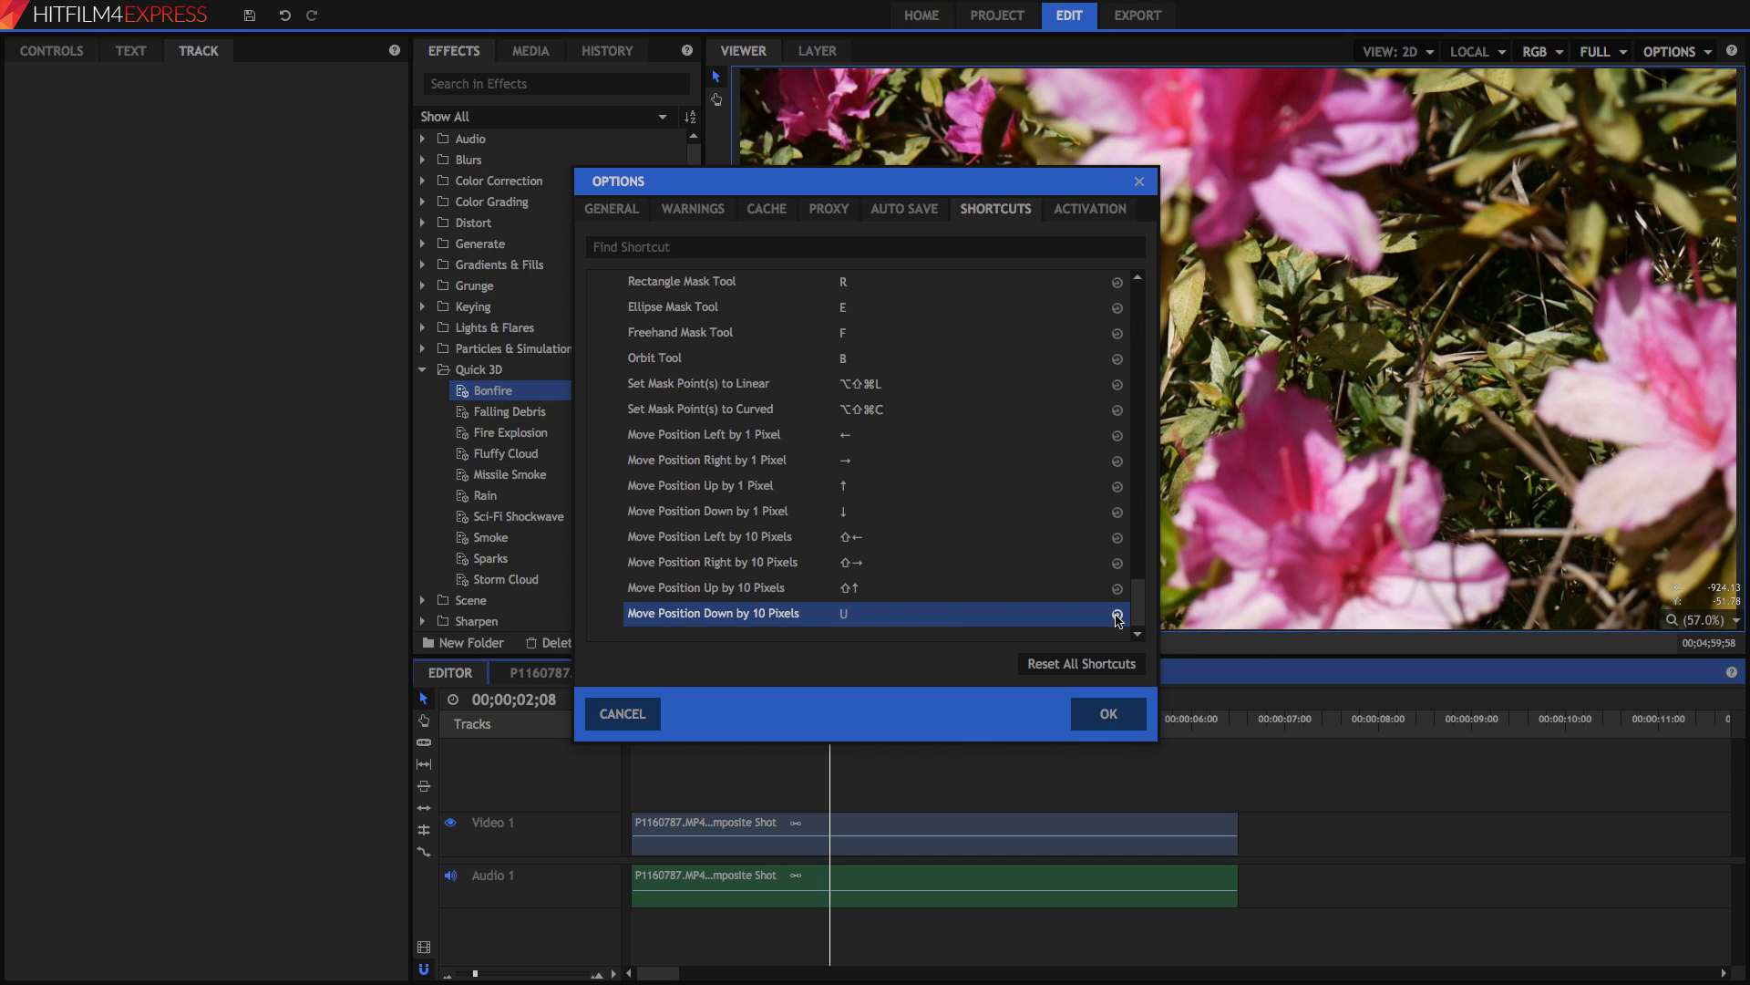